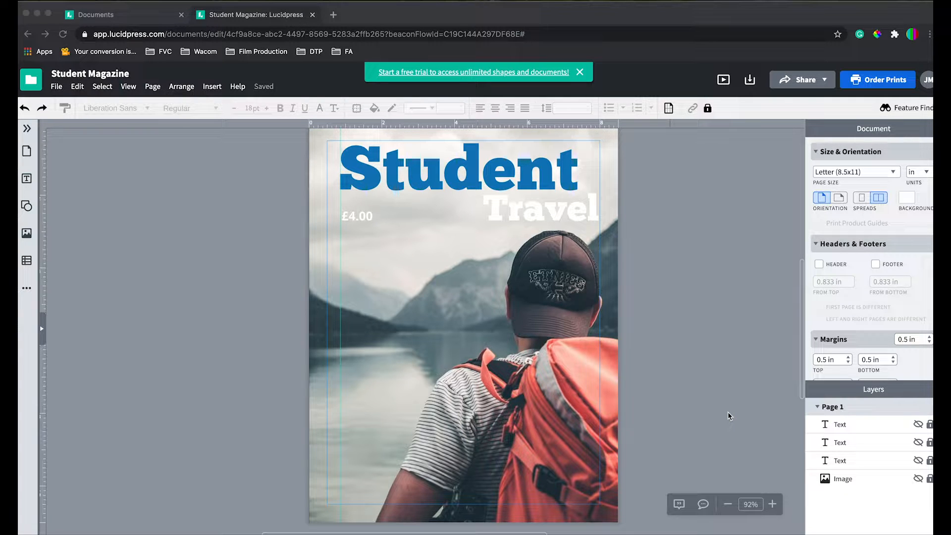
Step: Add two blank pages after the cover to form the spread for pages 2 and 3
scroll(723, 414, "down", 5)
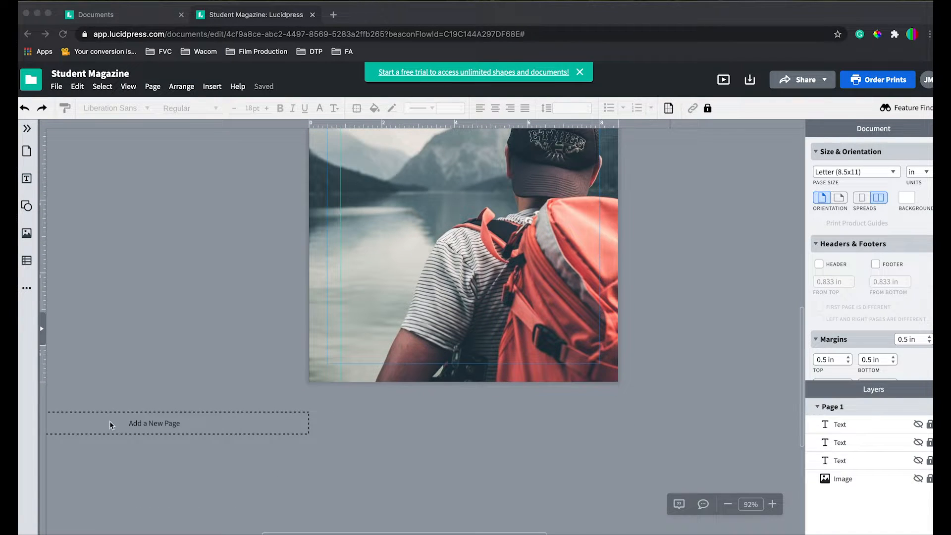
left_click(191, 426)
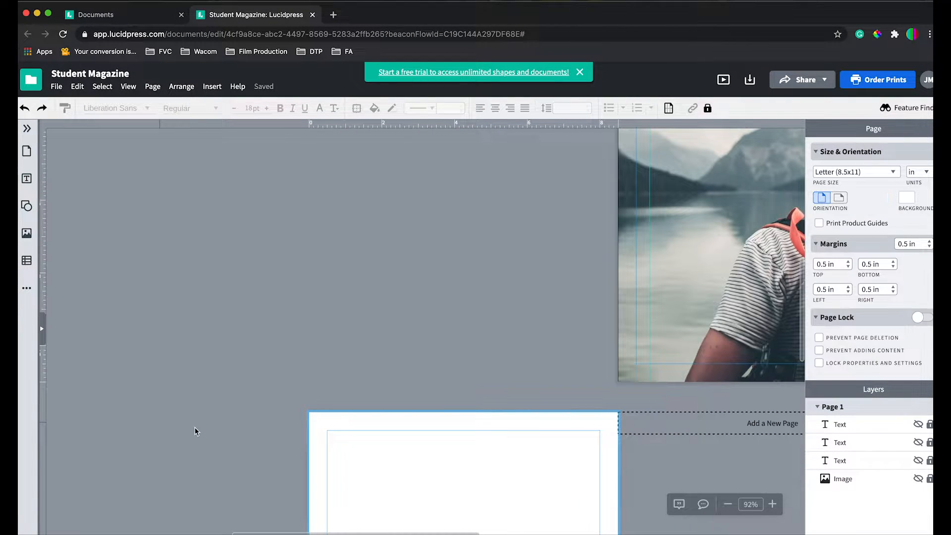
scroll(403, 361, "down", 8)
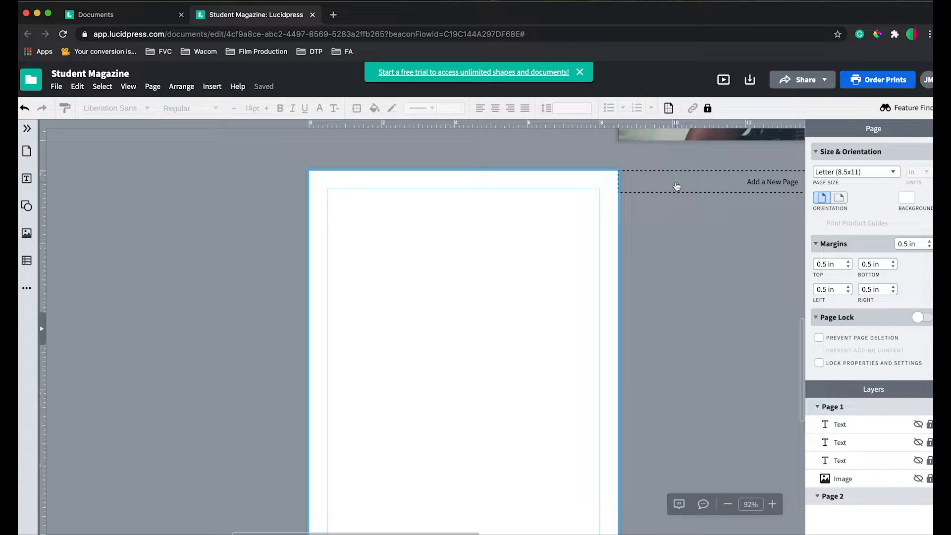
left_click(677, 186)
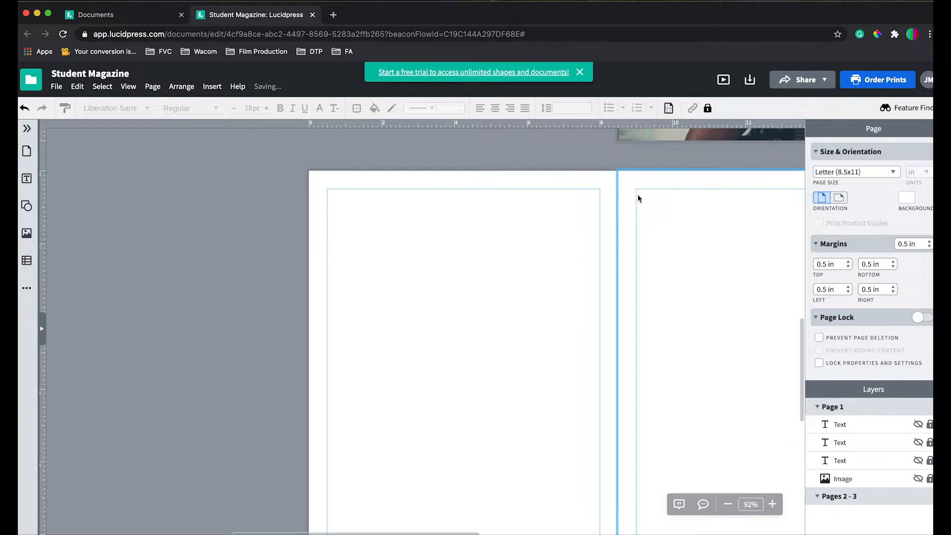
Step: Insert guides with 3 rows and 3 columns, 0 px gutters, fitted to the margins and applied to all pages
left_click_drag(414, 531, 483, 529)
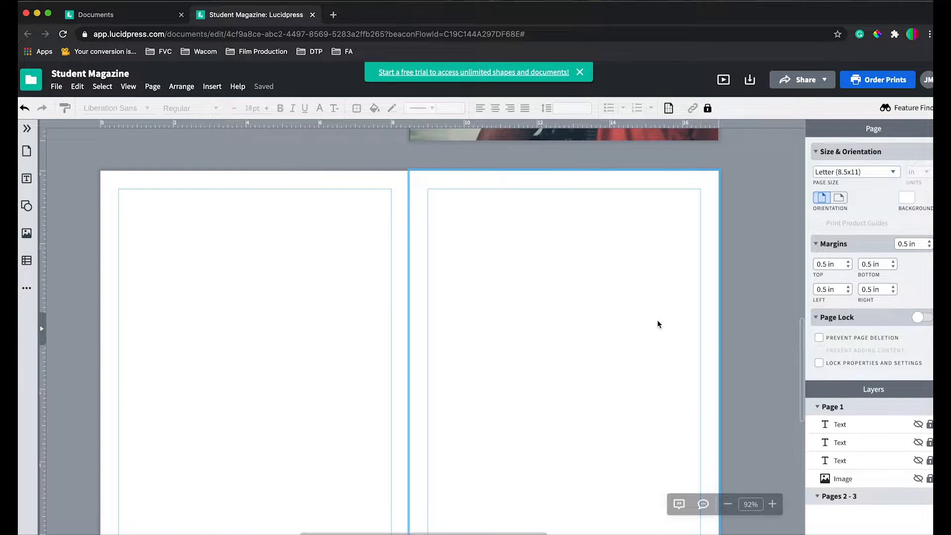
scroll(745, 372, "down", 2)
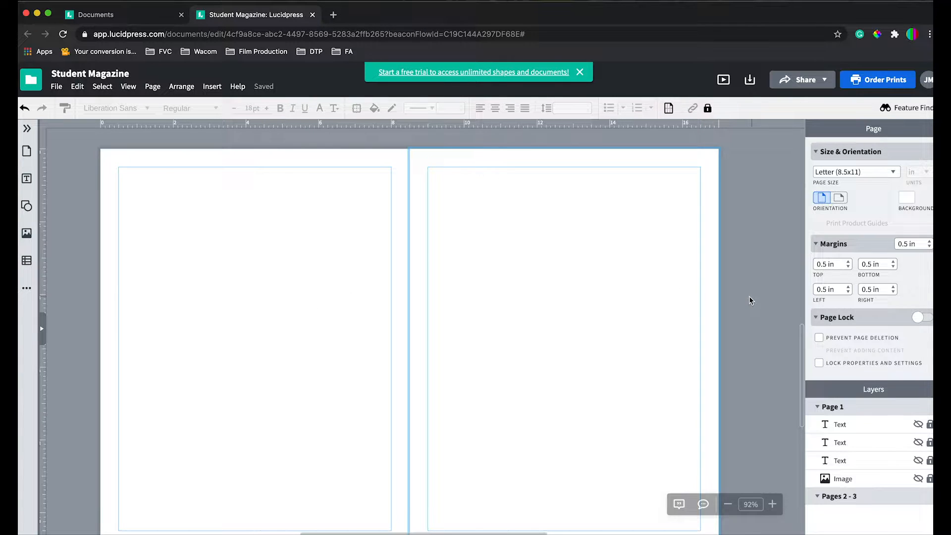
scroll(749, 296, "down", 1)
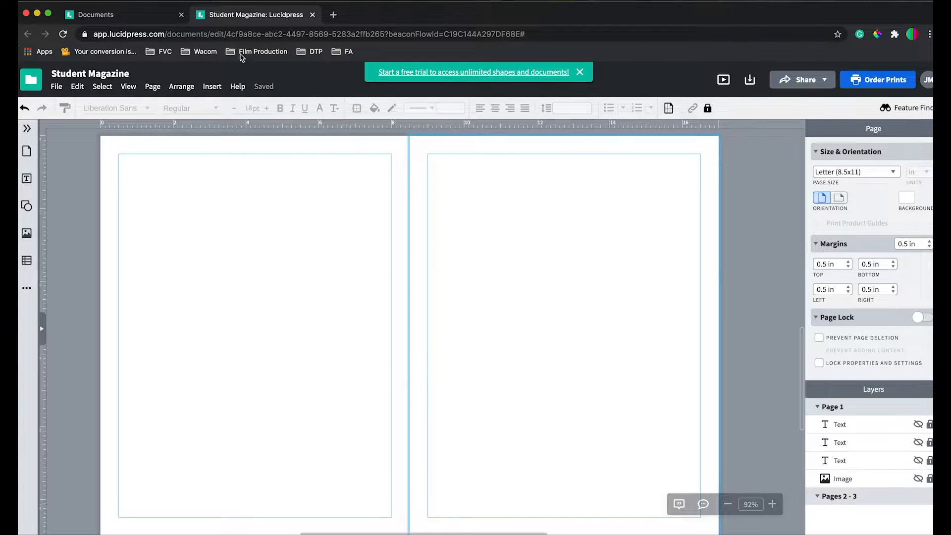
left_click(212, 87)
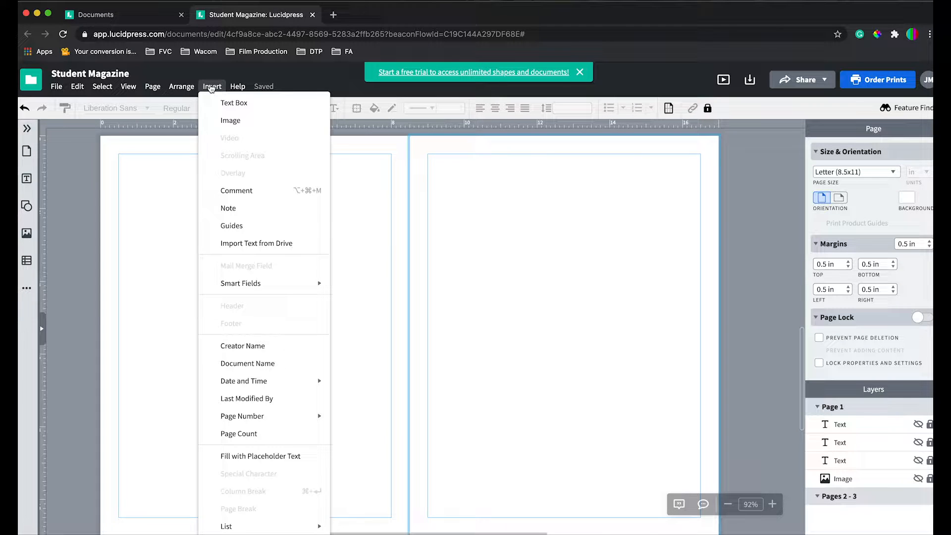
left_click(226, 227)
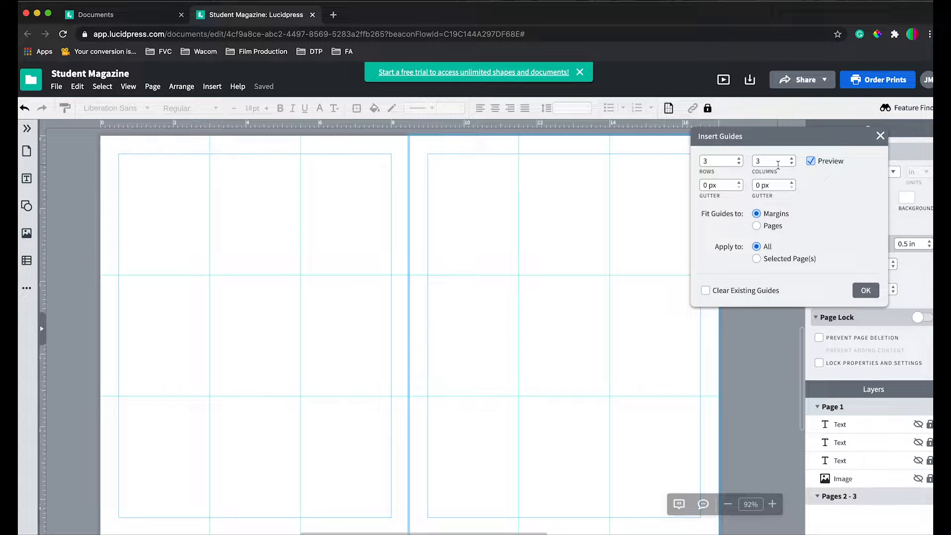
left_click(860, 292)
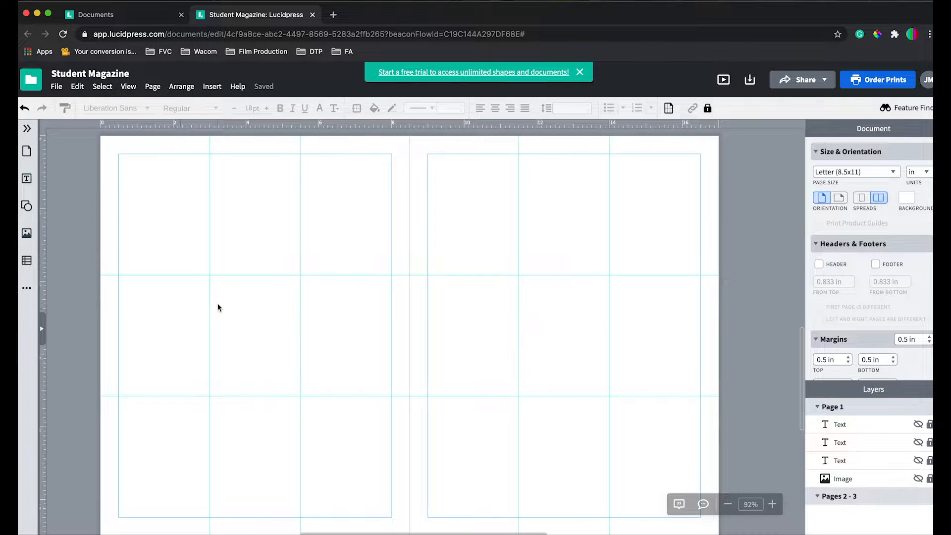
Step: Insert page numbers in the footer and finish editing the footer
scroll(220, 308, "down", 1)
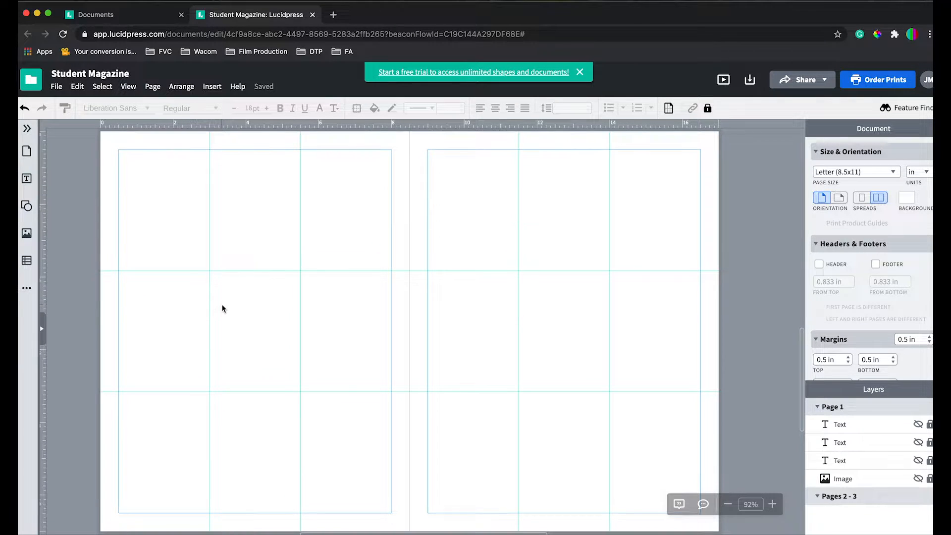
left_click(211, 88)
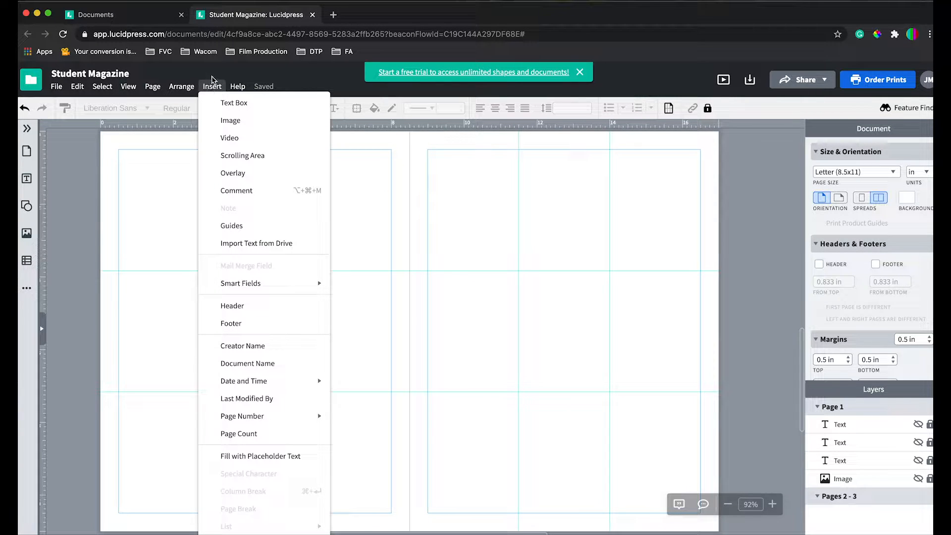
left_click(174, 269)
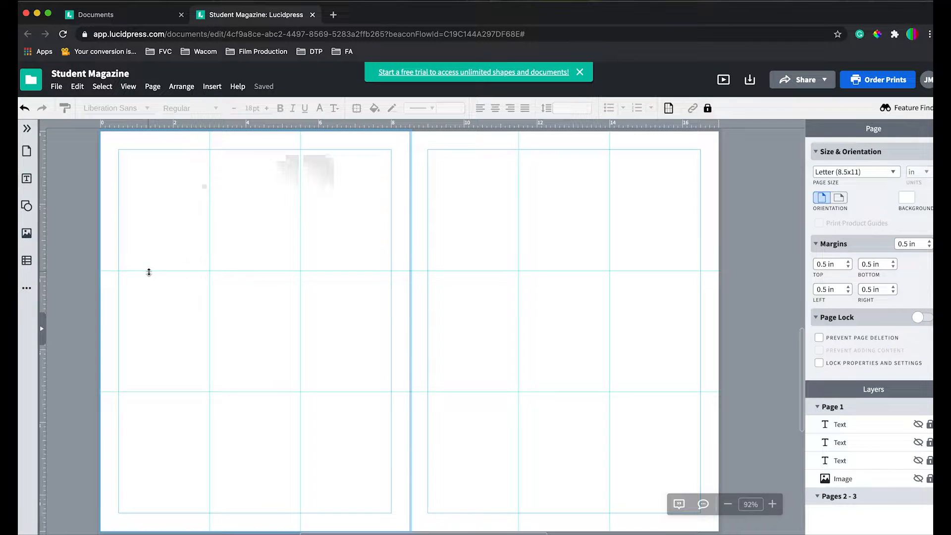
left_click(208, 88)
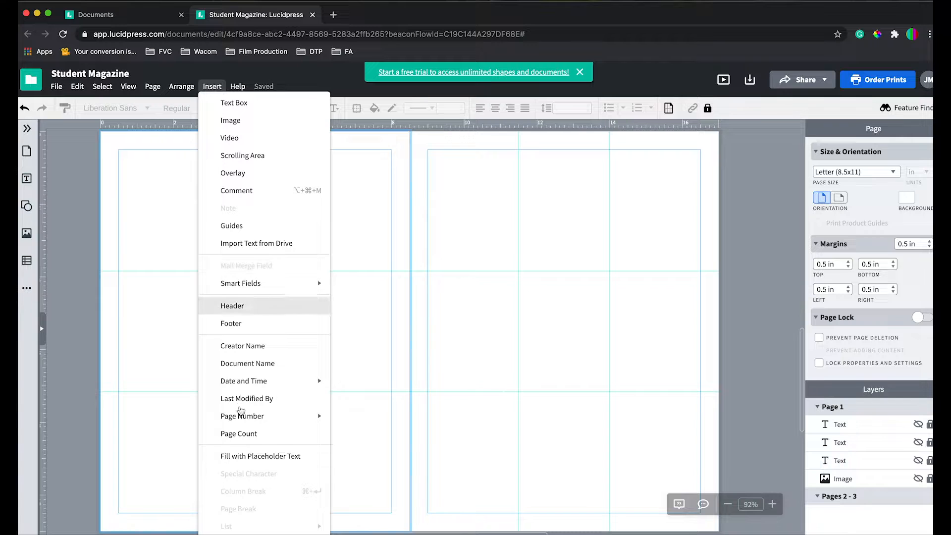
mouse_move(248, 417)
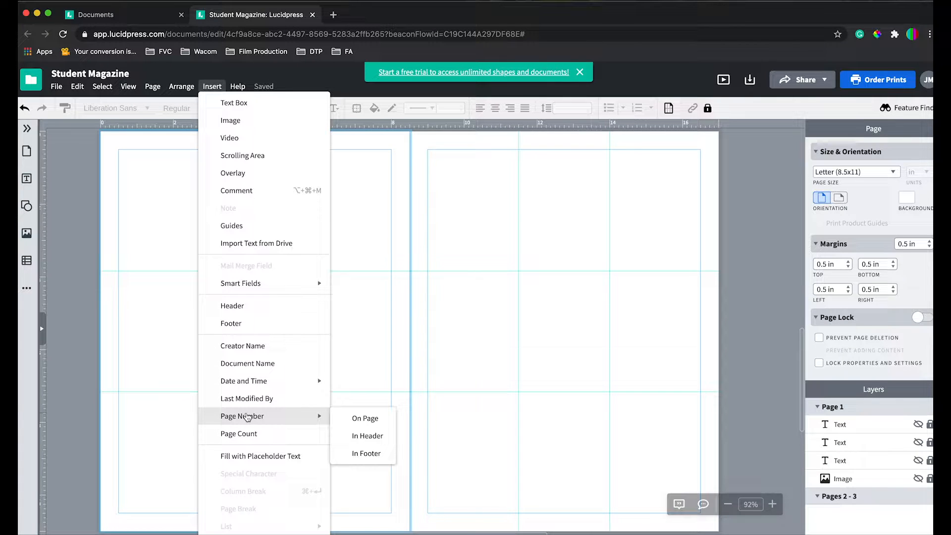
left_click(366, 453)
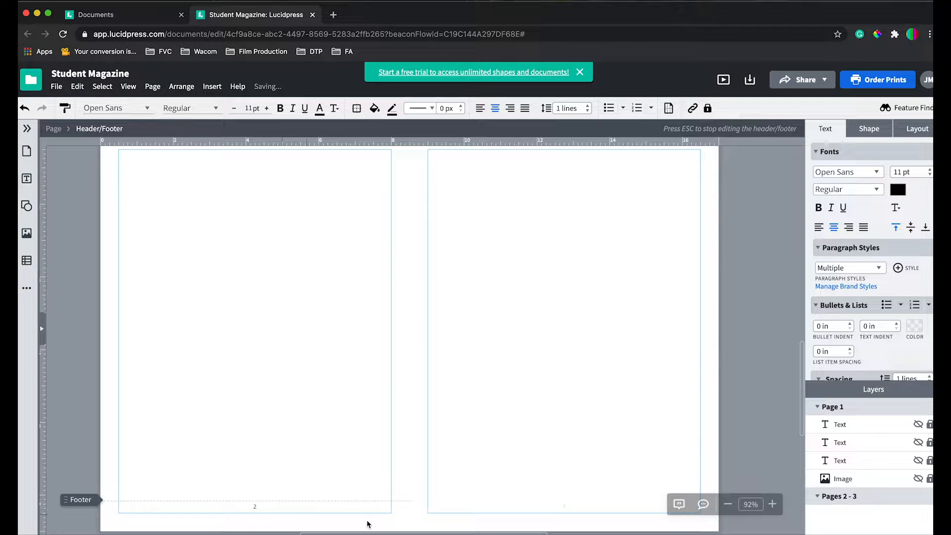
left_click(520, 484)
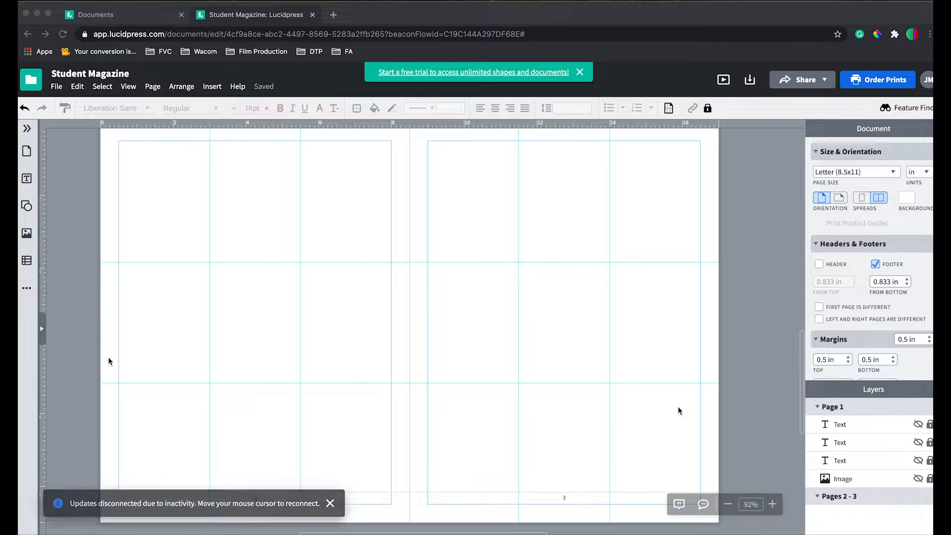
Step: Add a rectangle to page 2 and size it to the first column's width in the bottom grid row, clear of the footer
left_click(30, 211)
left_click(29, 210)
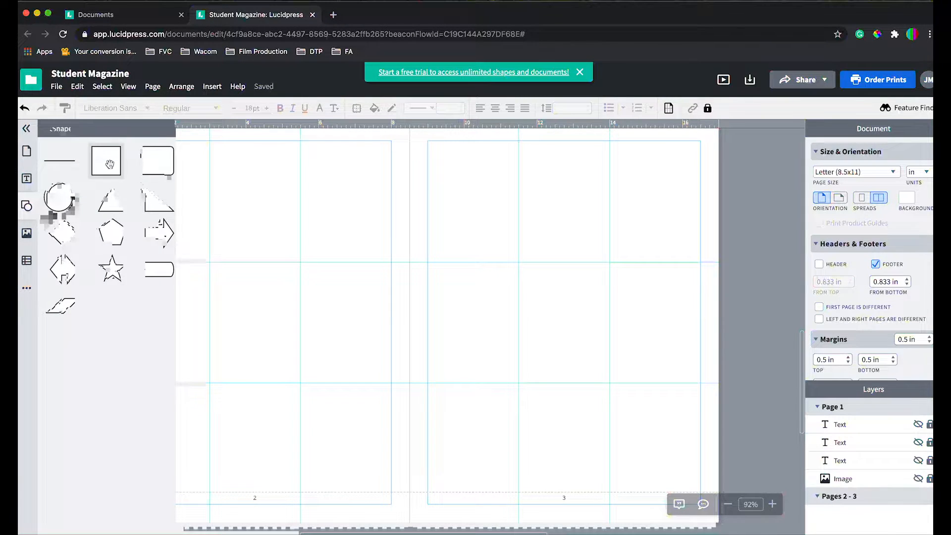
left_click(109, 164)
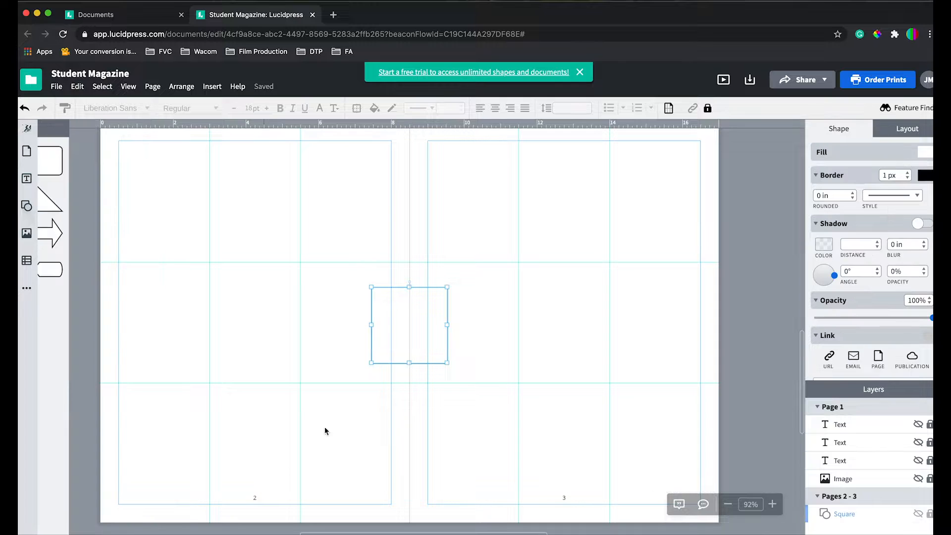
left_click_drag(405, 324, 149, 419)
mouse_move(196, 459)
left_mouse_down()
mouse_move(211, 473)
mouse_move(206, 497)
mouse_move(209, 470)
left_mouse_up()
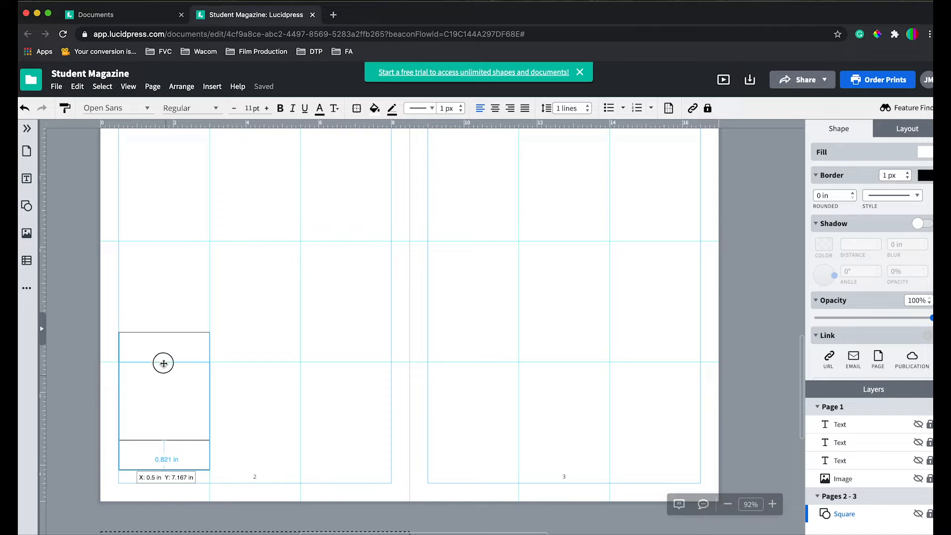
Step: Duplicate the rectangle into the middle and top grid rows of page 2's first column, making a stack of three
left_click_drag(163, 403, 164, 285)
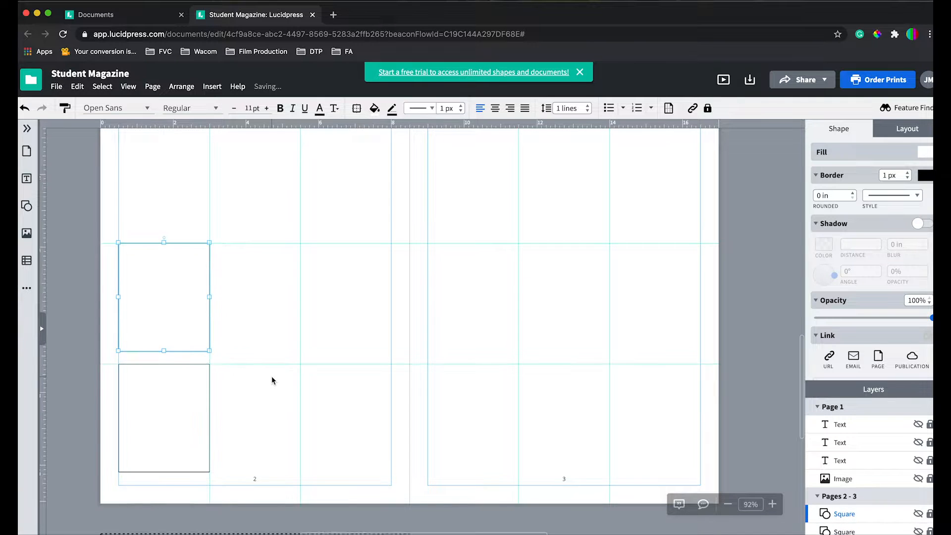
scroll(272, 377, "up", 2)
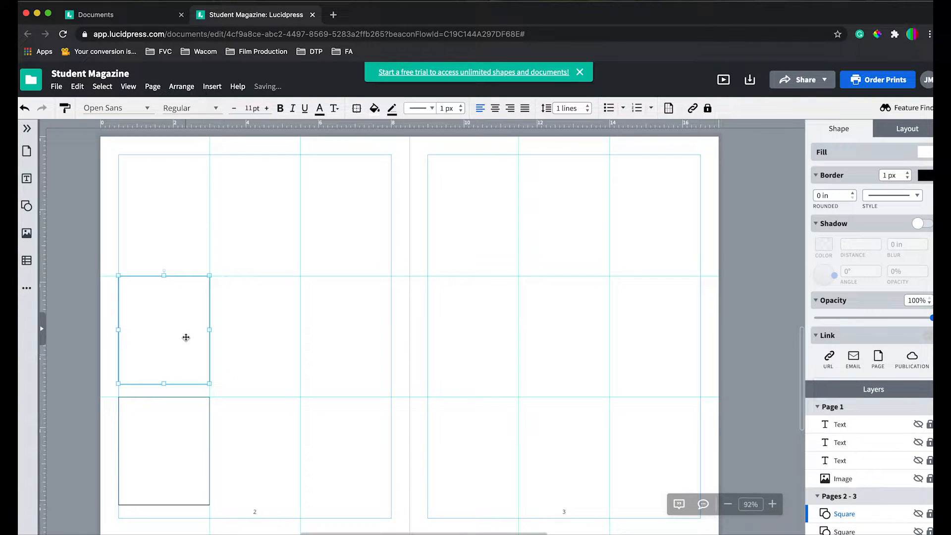
left_click_drag(165, 331, 172, 241)
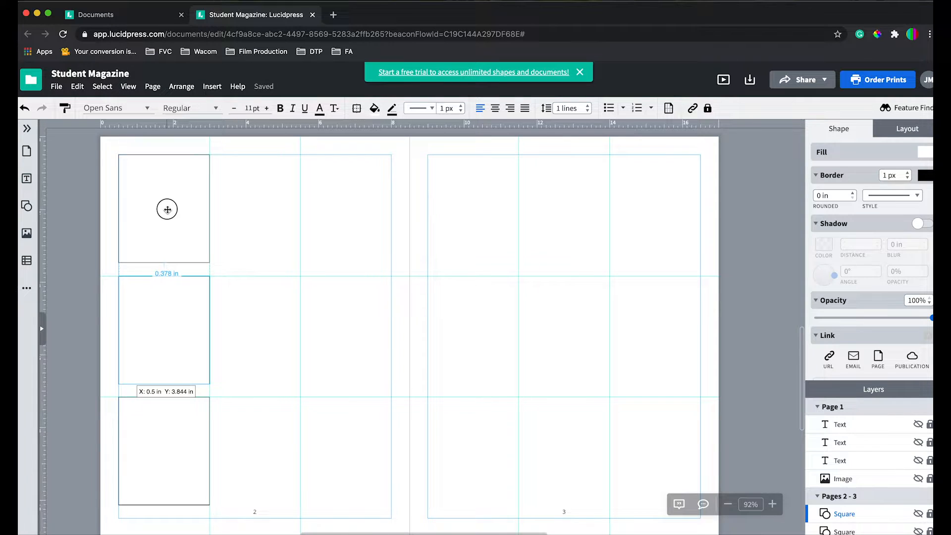
Step: Adjust the stacked rectangles' positions on page 2 so the vertical gaps between them are equal
left_click_drag(168, 209, 170, 236)
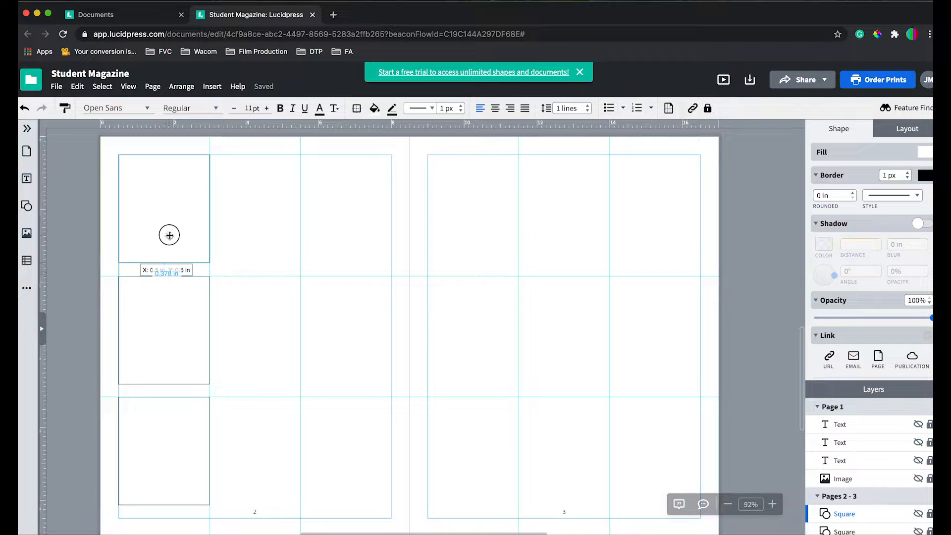
left_click_drag(169, 235, 169, 235)
left_click_drag(161, 363, 162, 364)
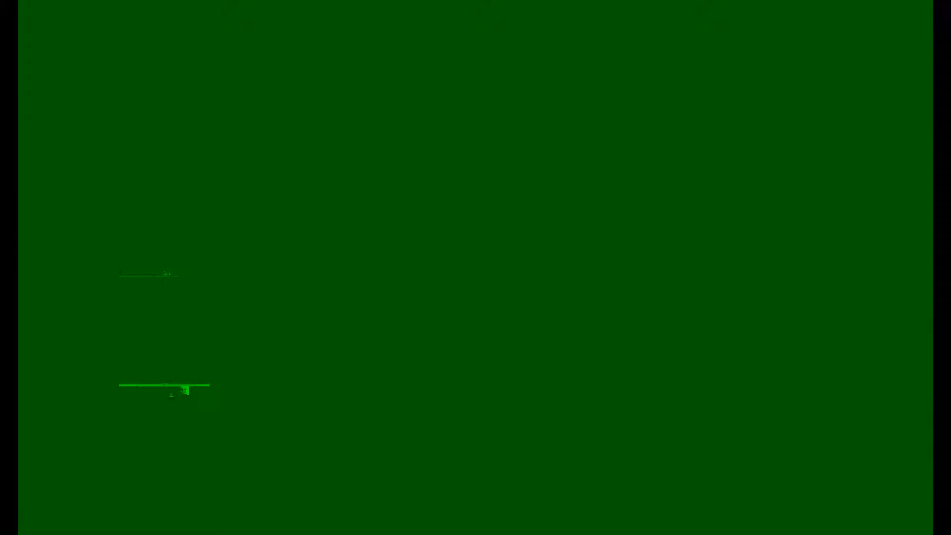
left_click_drag(162, 363, 163, 362)
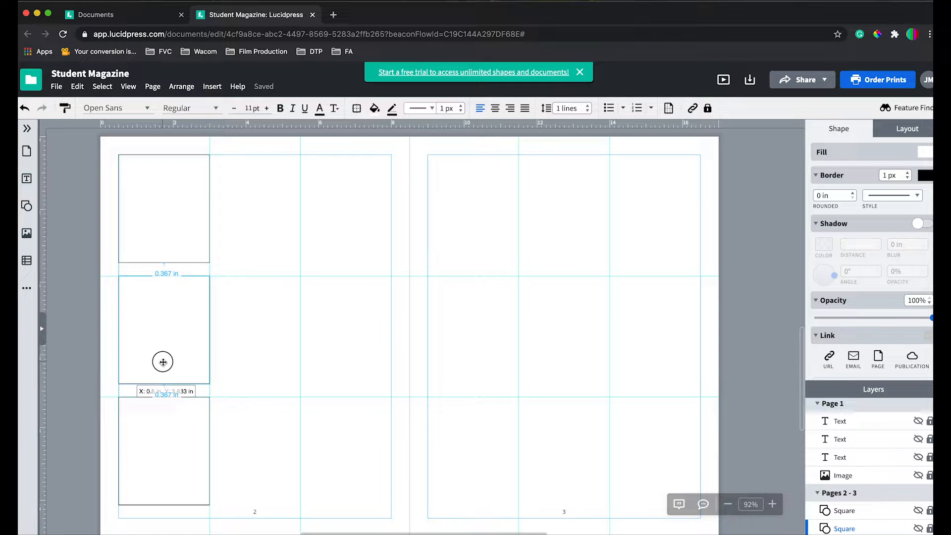
left_click_drag(163, 362, 164, 360)
left_click_drag(163, 474, 163, 463)
Step: Set the border width of all three rectangles on page 2 to 0 px
left_click(157, 360)
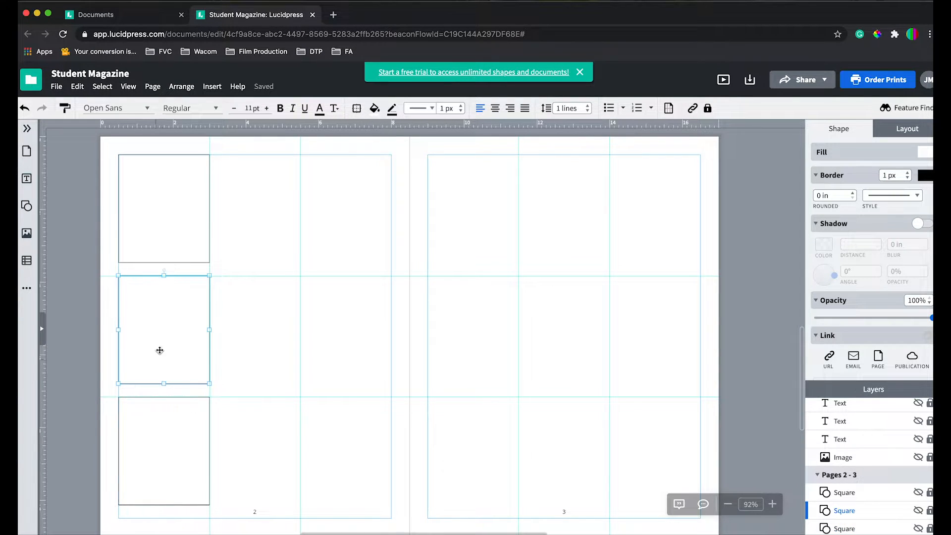
left_click_drag(159, 221, 186, 231)
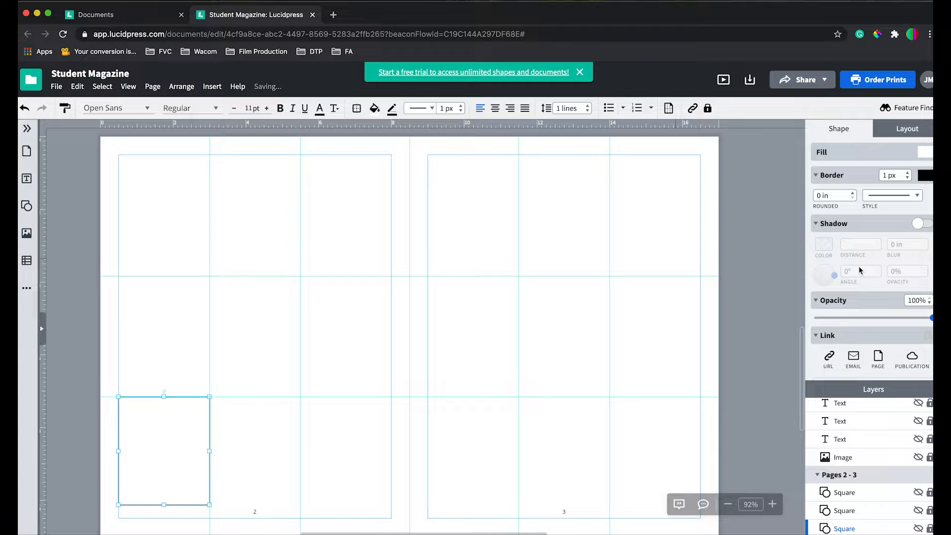
left_click(908, 178)
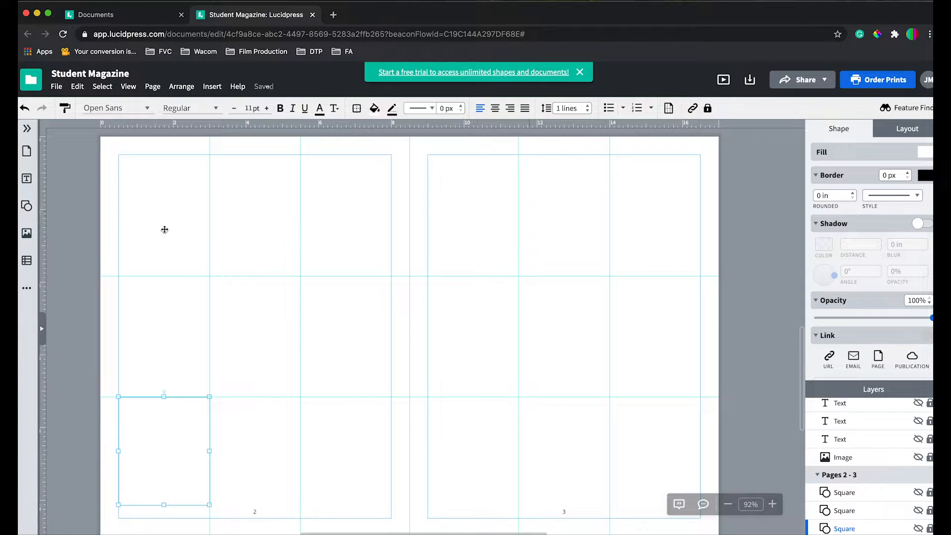
Step: Fill the top rectangle on page 2 with the "On a boat on Lago" image from My Images, scaled to fill
left_click(157, 214)
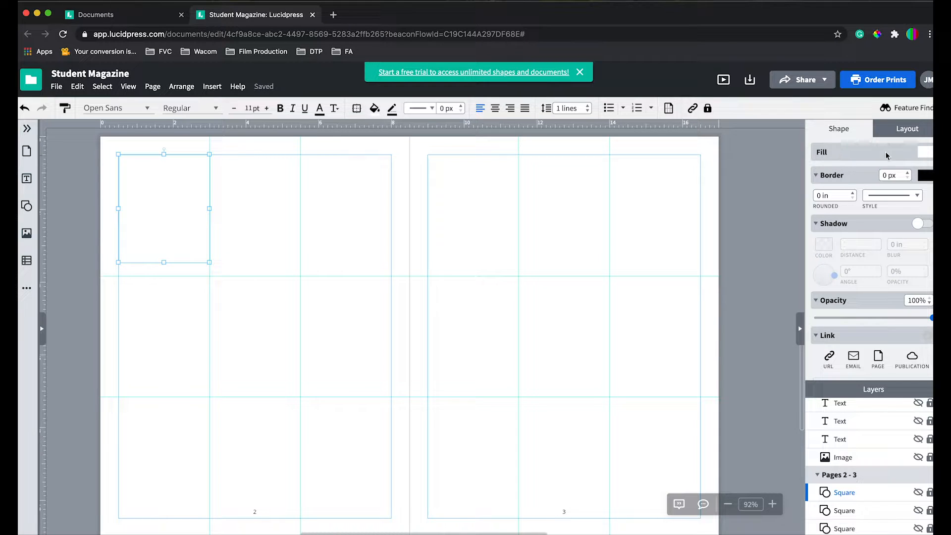
left_click(924, 154)
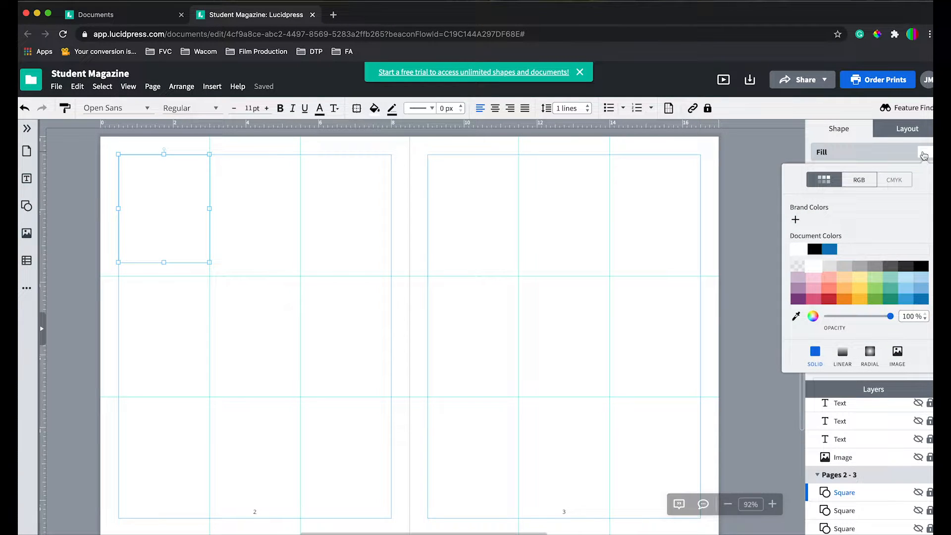
left_click(897, 353)
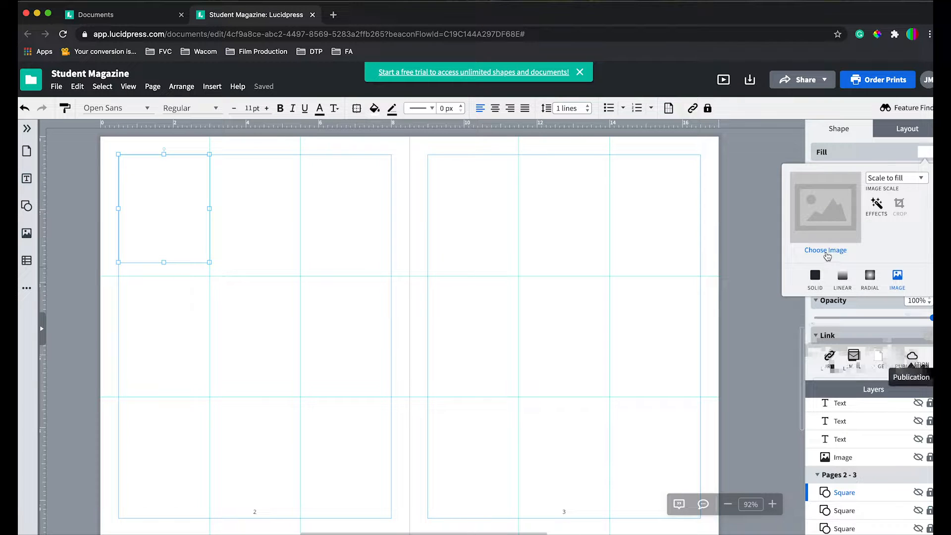
left_click(825, 250)
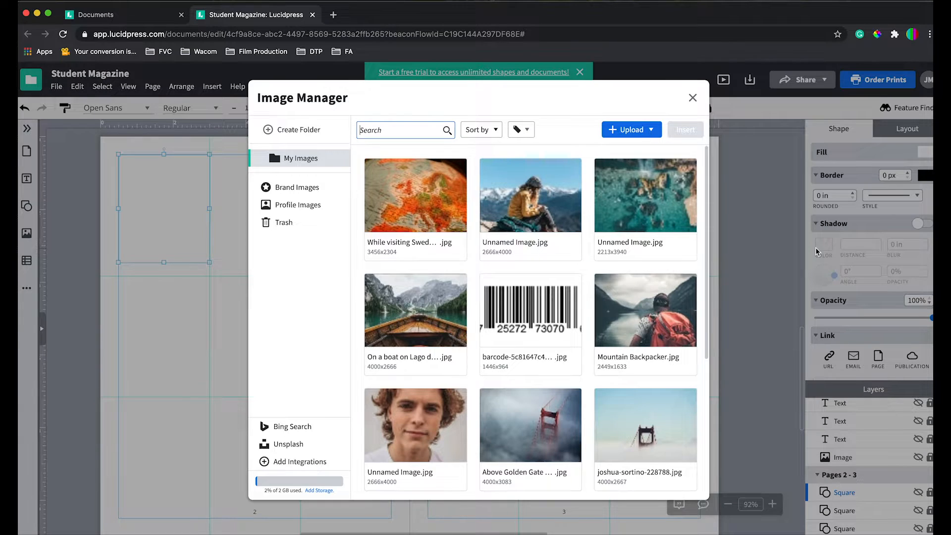
left_click(416, 316)
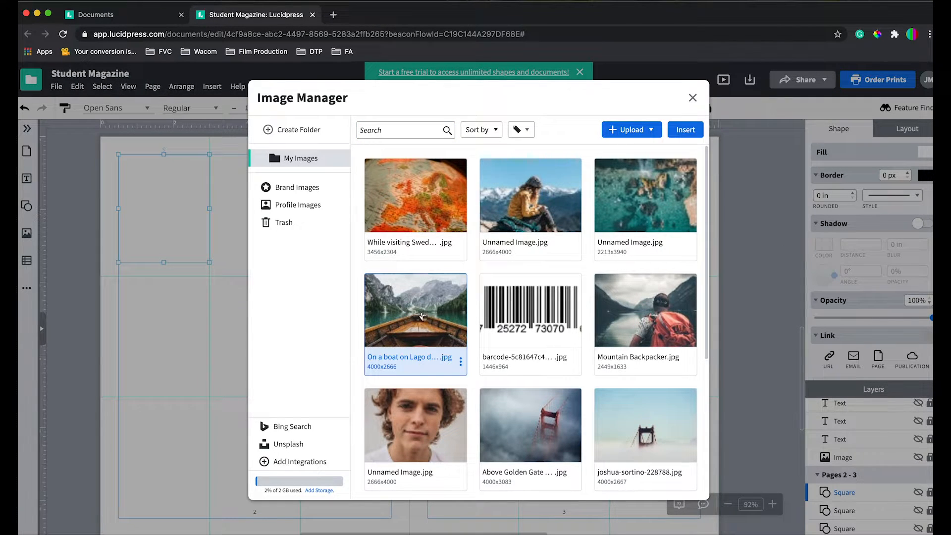
left_click(685, 130)
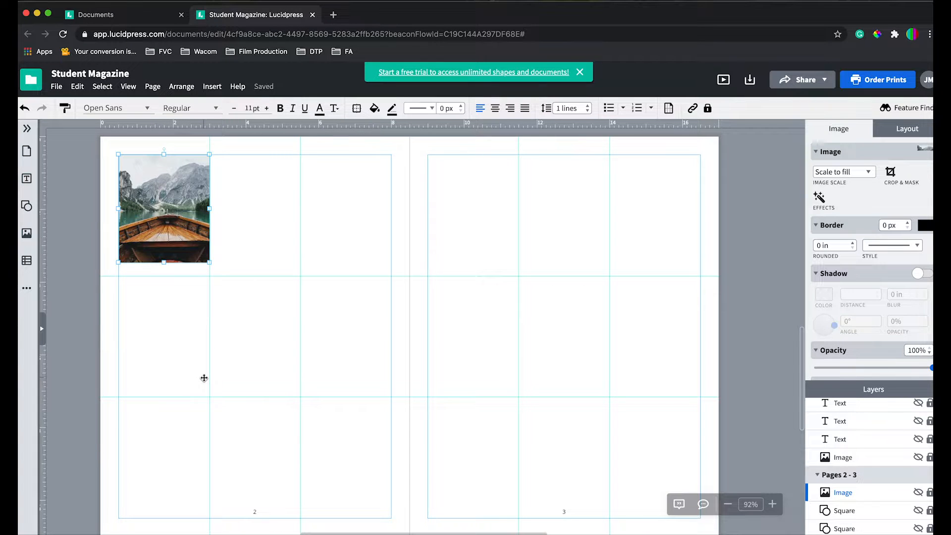
Step: Fill the middle rectangle on page 2 with the turquoise water image (Unnamed Image.jpg, 2213x3940) from My Images, scaled to fill
left_click(184, 360)
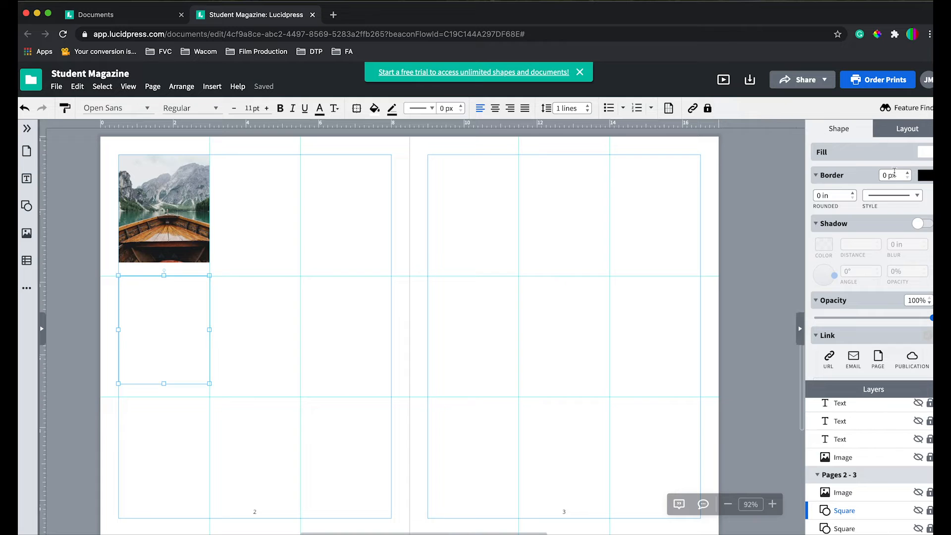
left_click(924, 155)
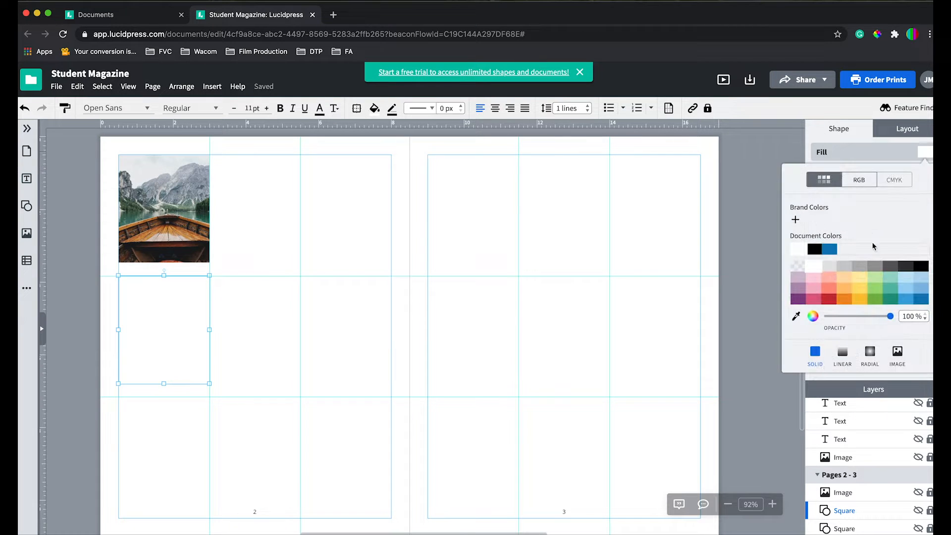
left_click(896, 353)
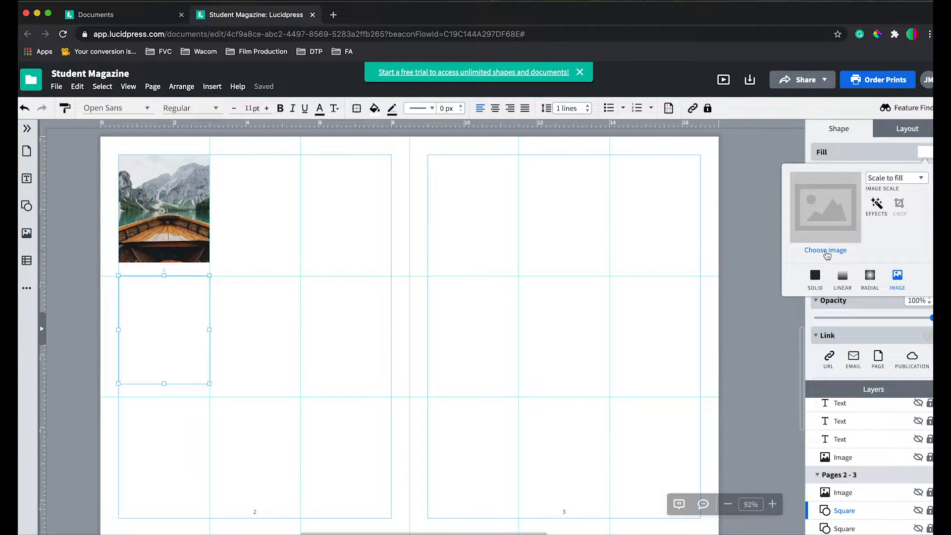
left_click(826, 251)
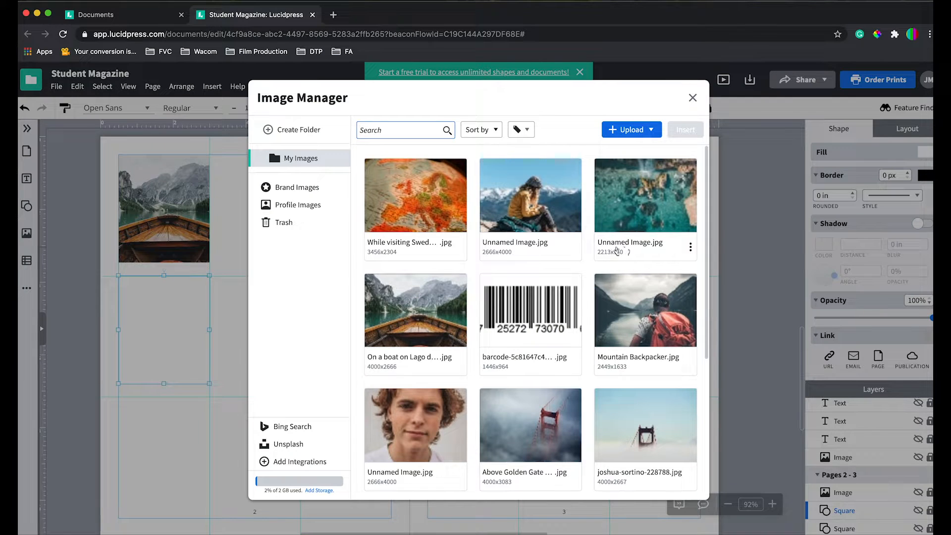
left_click(640, 209)
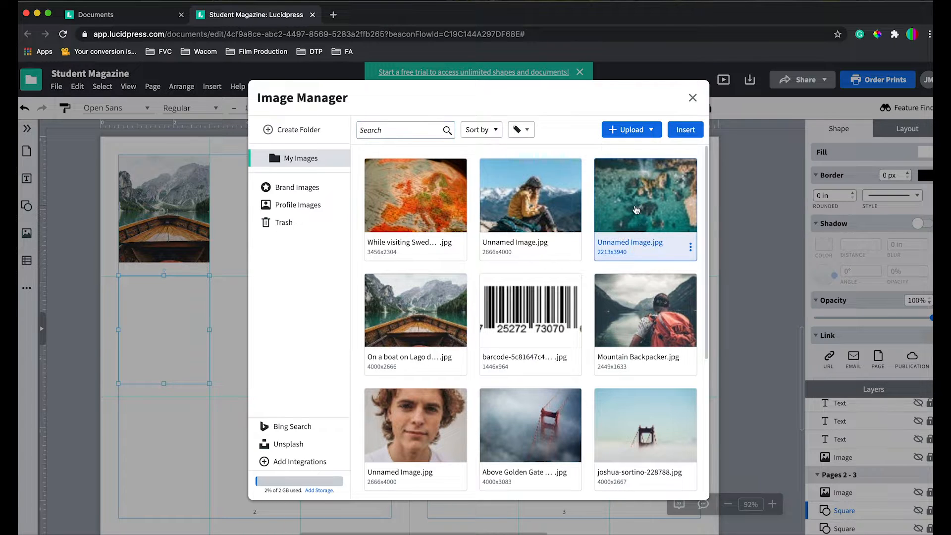
left_click(686, 133)
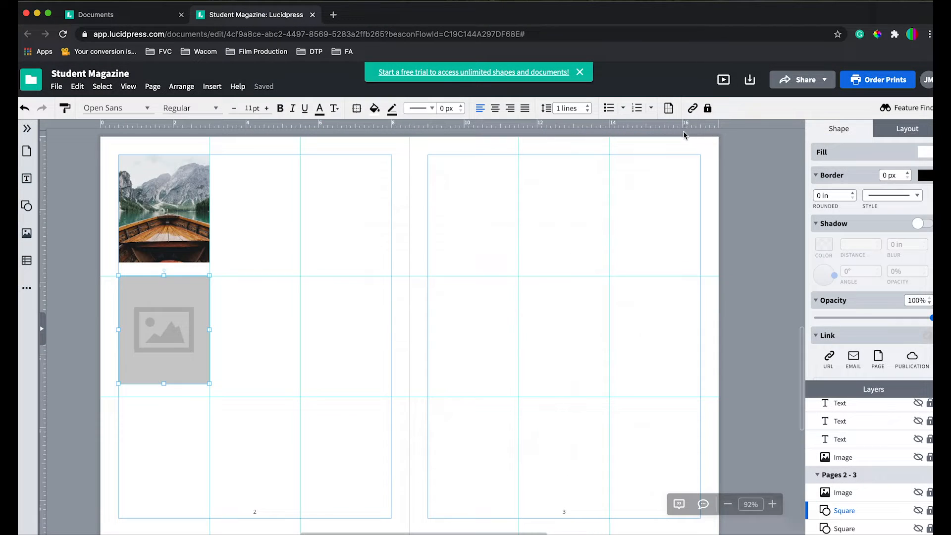
Step: Fill the bottom rectangle on page 2 with the seated hiker image (Unnamed Image.jpg, 2666x4000) from My Images, scaled to fill
left_click(177, 451)
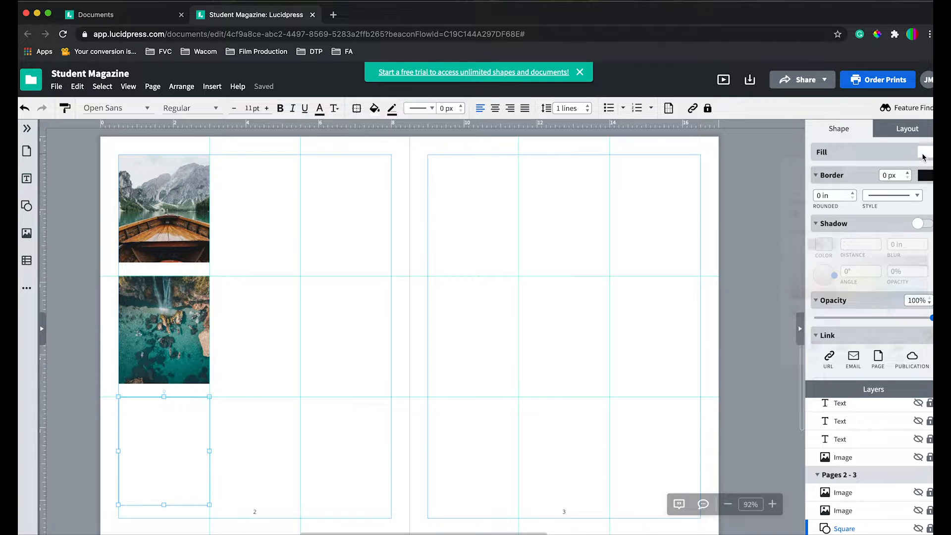
left_click(923, 155)
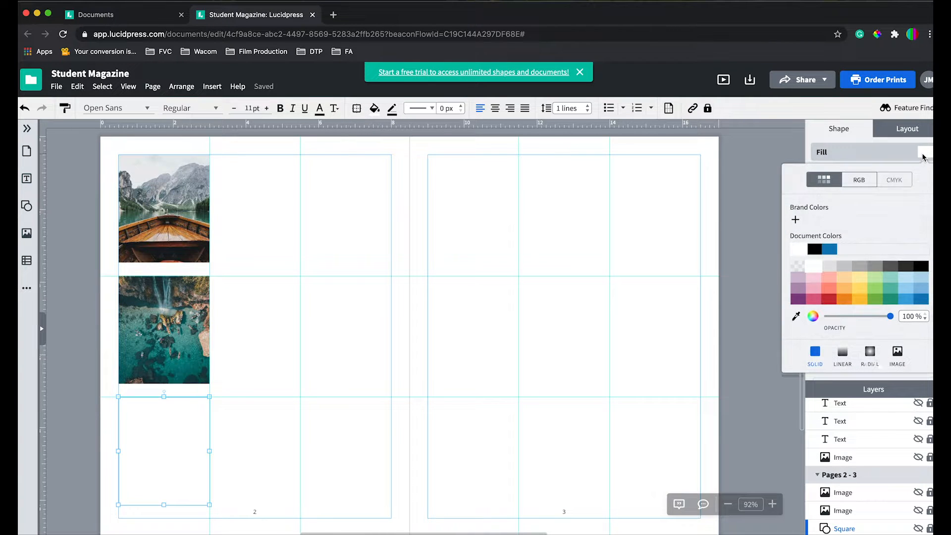
left_click(899, 354)
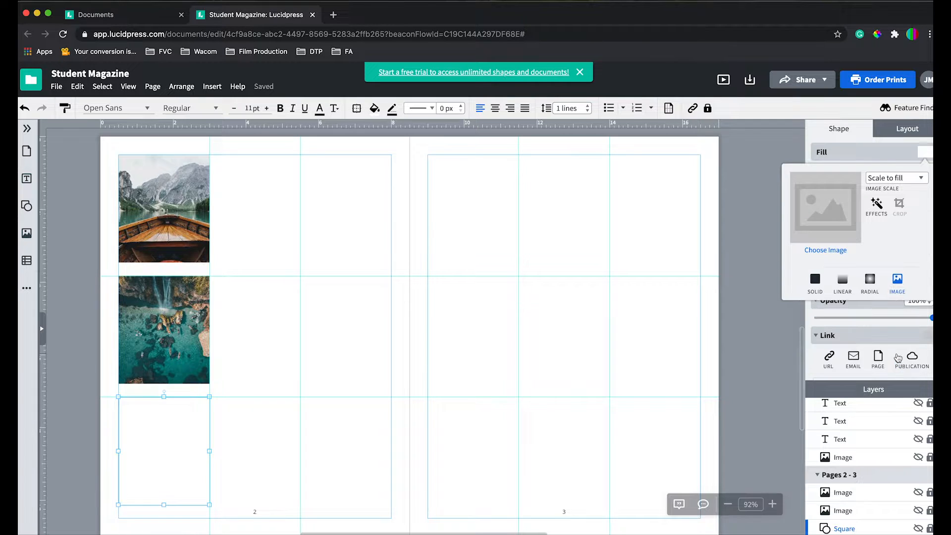
left_click(825, 250)
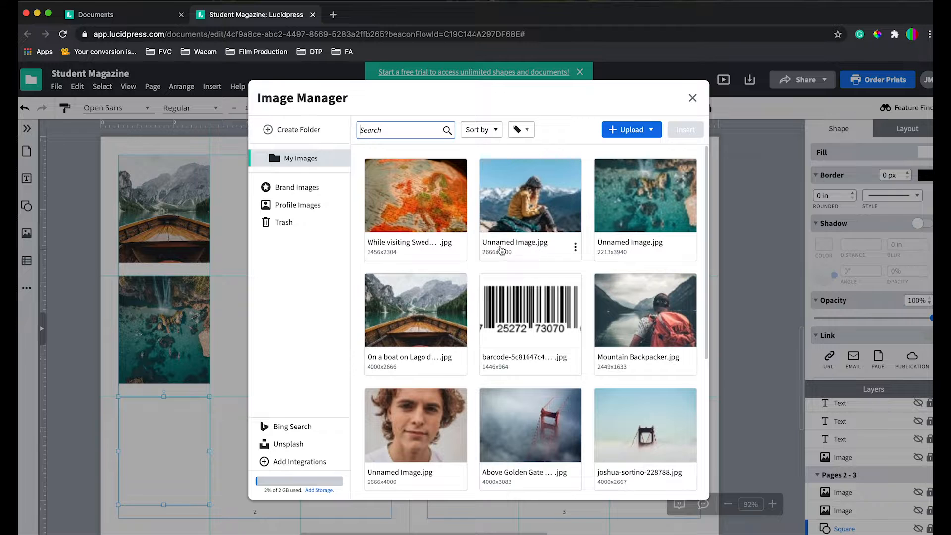
left_click(508, 205)
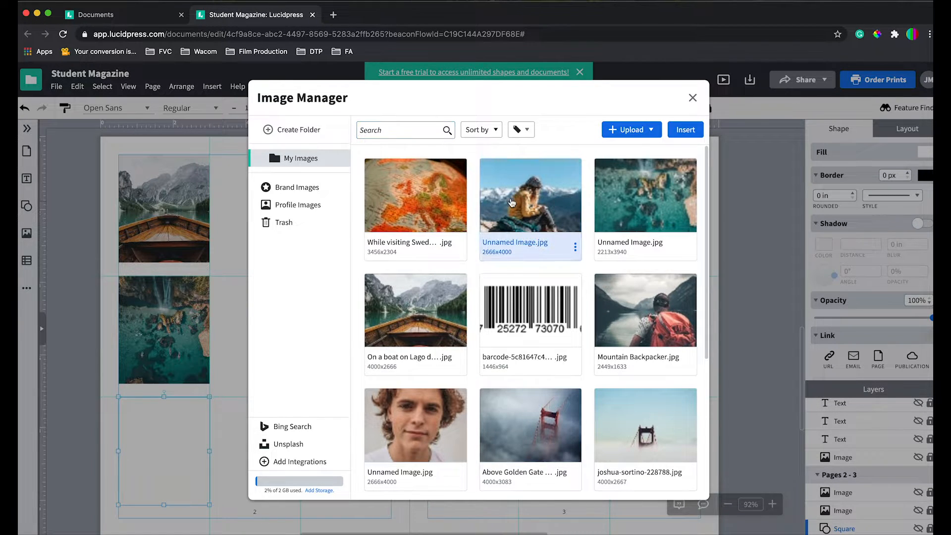
left_click(672, 135)
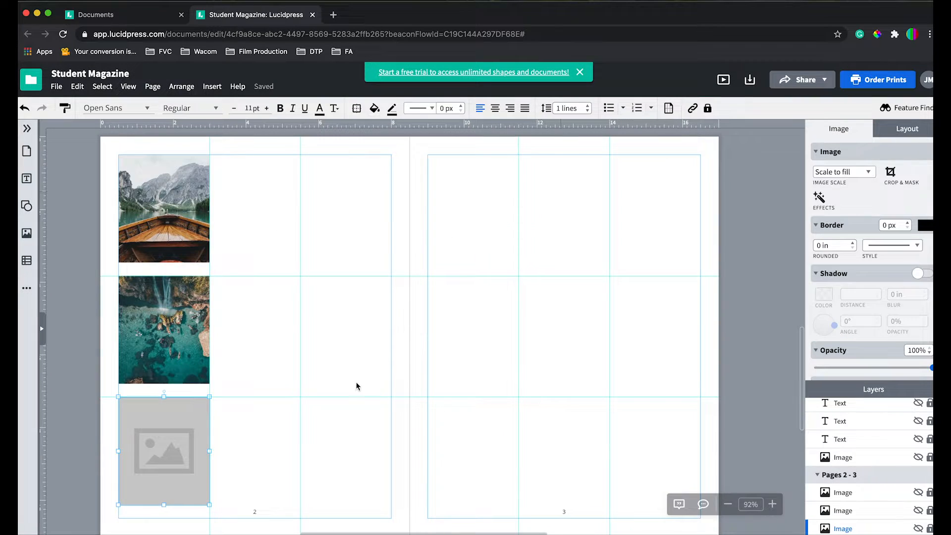
left_click(555, 422)
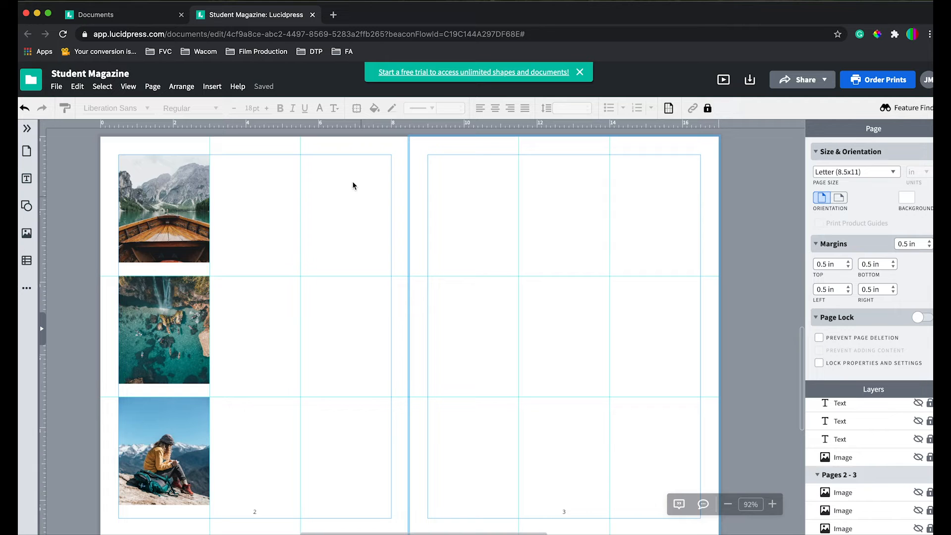
Step: Add a body text box to page 2, sized to span the middle and bottom grid rows of the second column
left_click(27, 179)
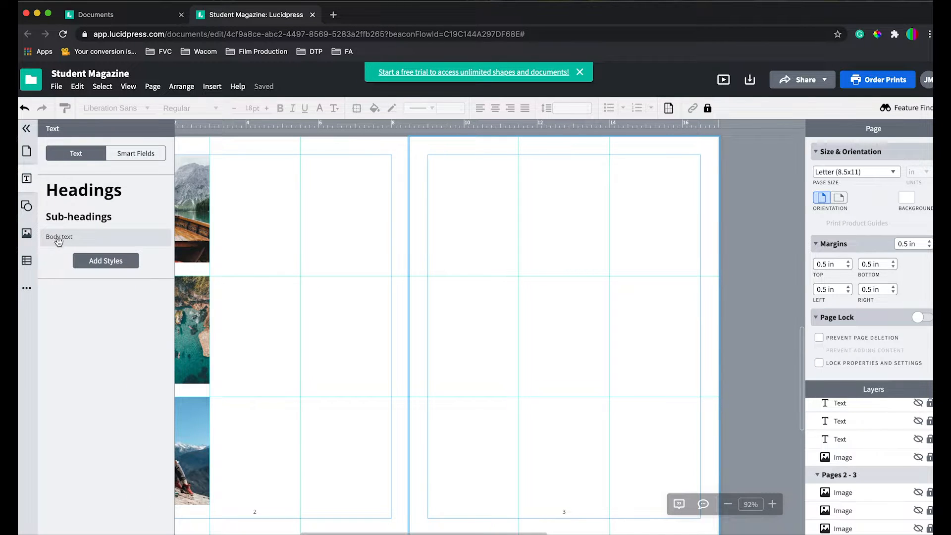
left_click(59, 238)
left_click(361, 324)
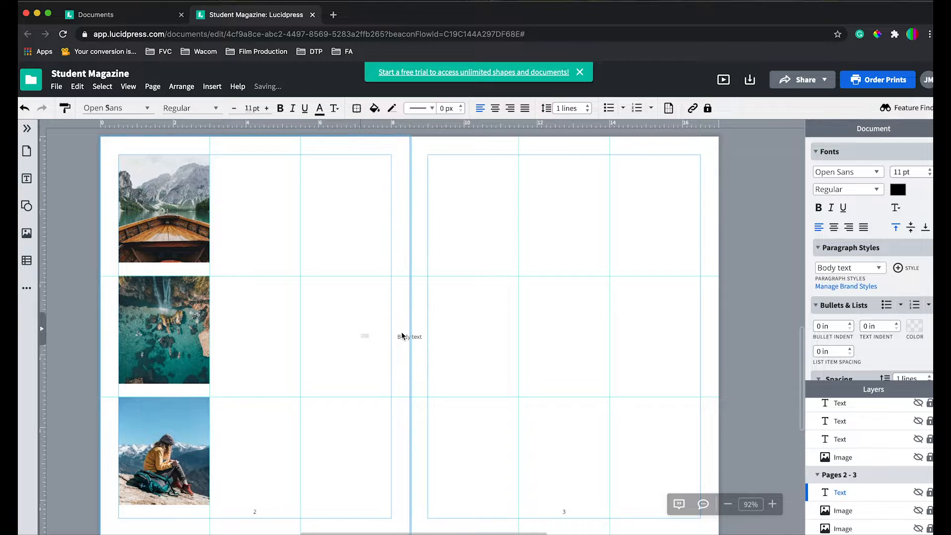
left_click_drag(406, 337, 302, 494)
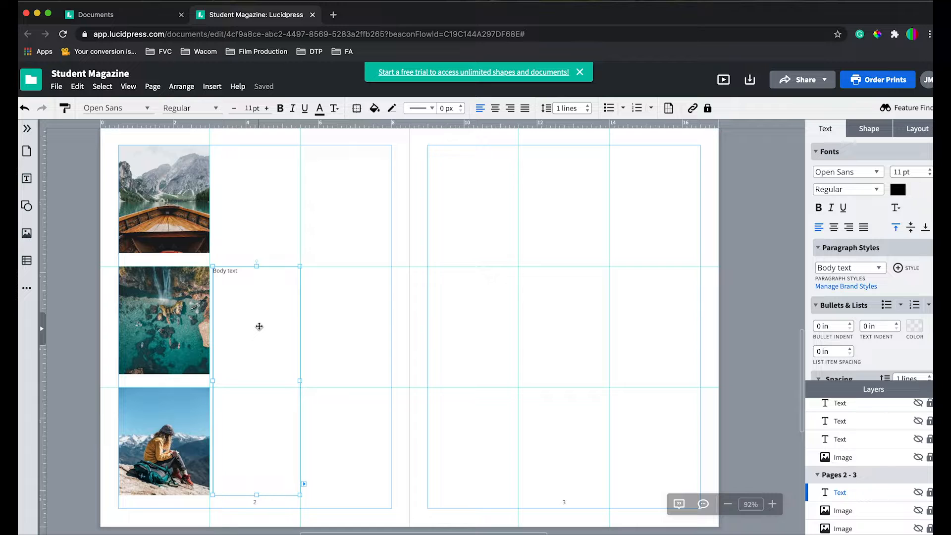
Step: Duplicate the body text box into page 2's third column, aligned with the original at the middle row guide
left_click_drag(259, 326, 279, 341)
left_click_drag(259, 327, 326, 377)
left_click_drag(249, 385, 249, 384)
left_click_drag(352, 385, 352, 384)
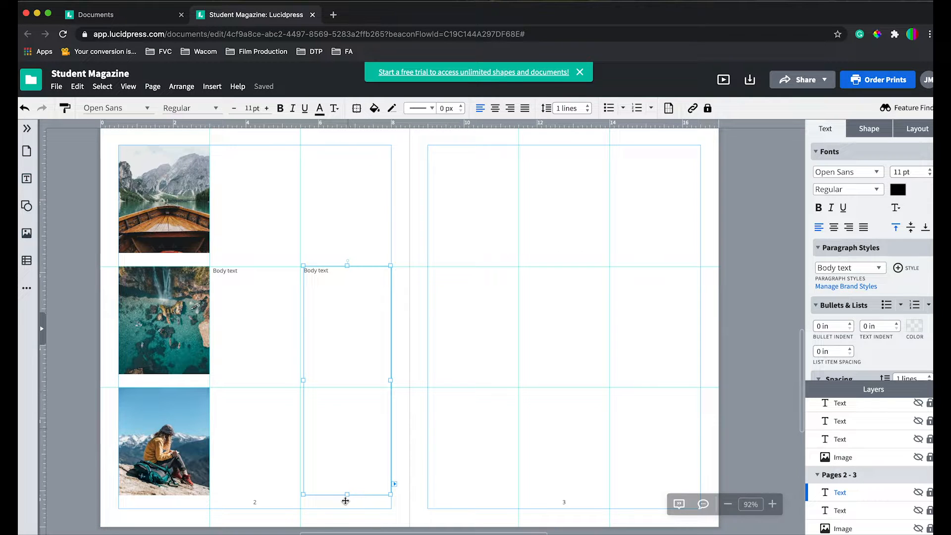
Step: Shorten both body text boxes on page 2 slightly from their lower edges to leave space above the page number
left_click_drag(346, 494, 344, 484)
left_click(272, 470)
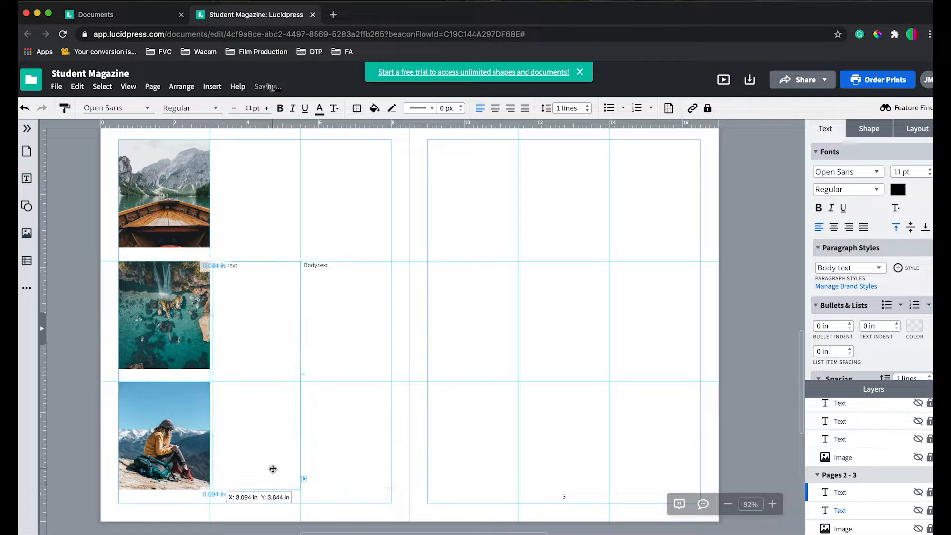
left_click(345, 471)
left_click(282, 474)
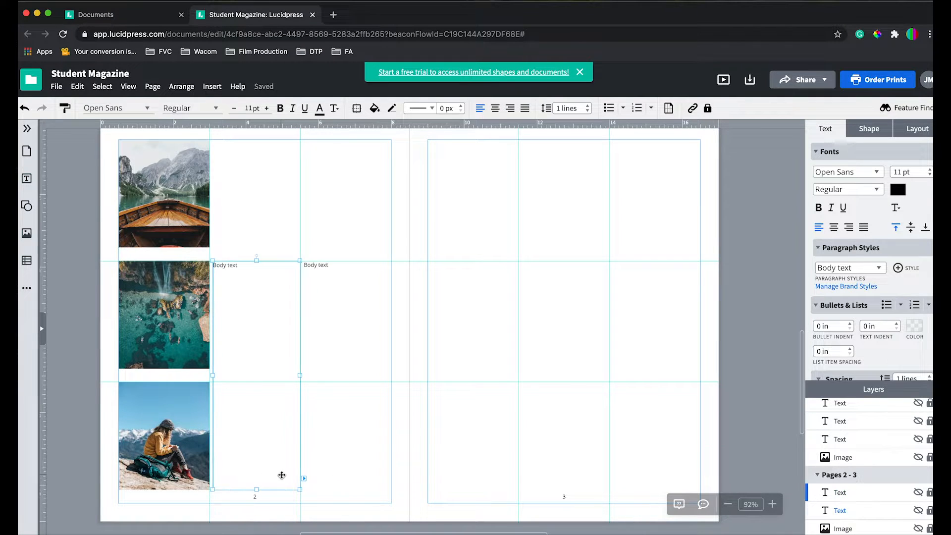
left_click(340, 474)
left_click_drag(261, 468, 353, 467)
left_click(353, 467)
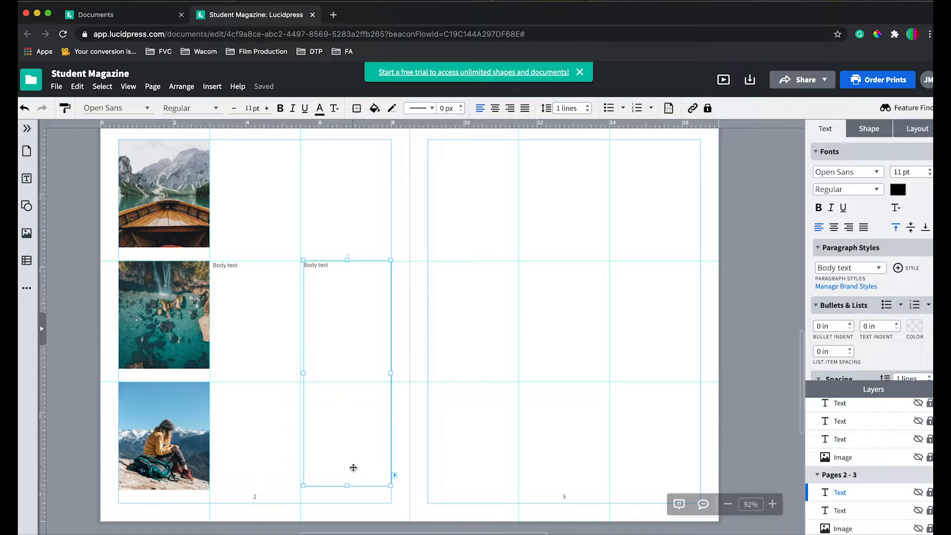
left_click(258, 465)
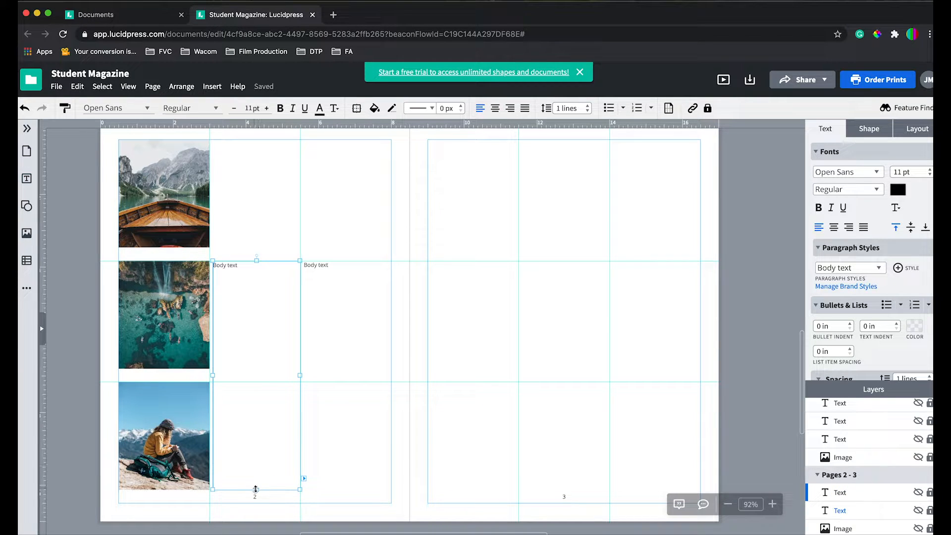
left_click_drag(257, 489, 257, 484)
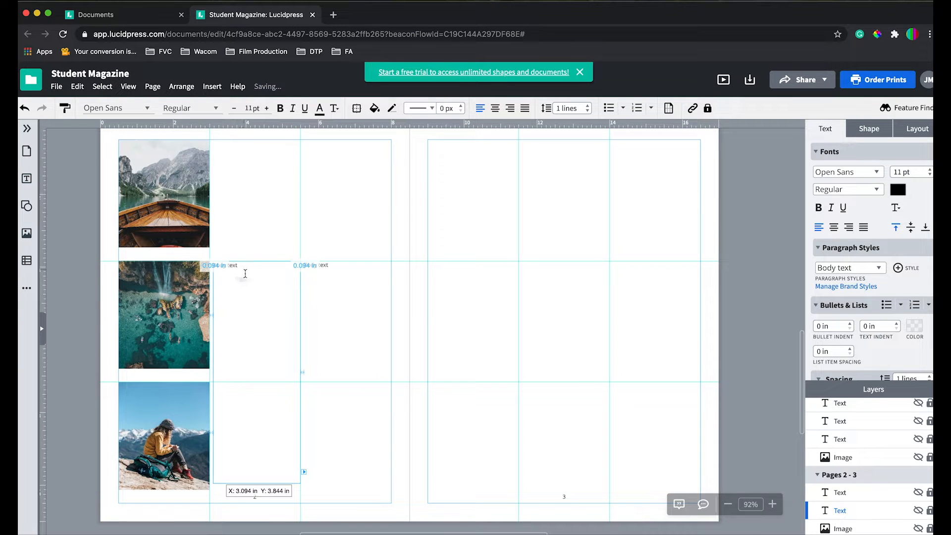
Step: Delete the default "Body text" wording from both text boxes on page 2
double_click(244, 272)
left_click_drag(240, 268, 215, 267)
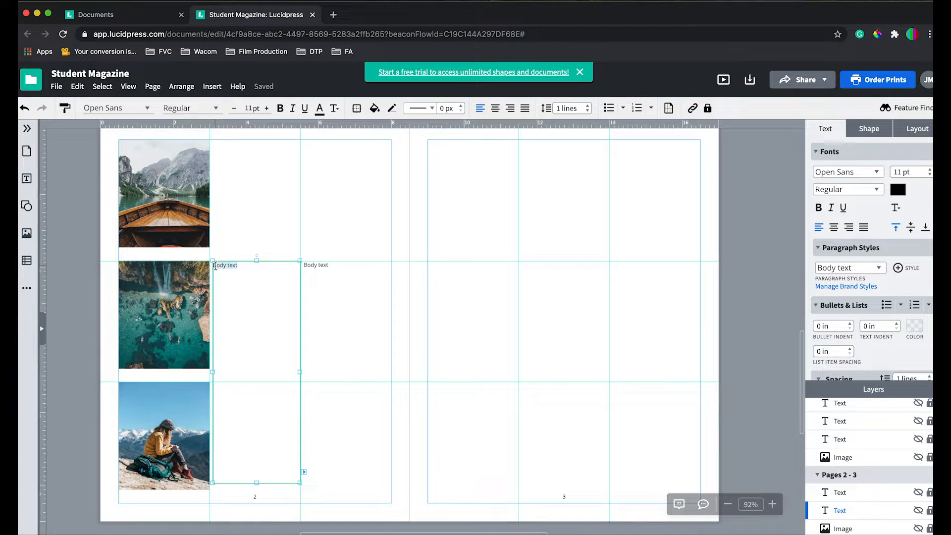
key("BackSpace")
left_click(341, 270)
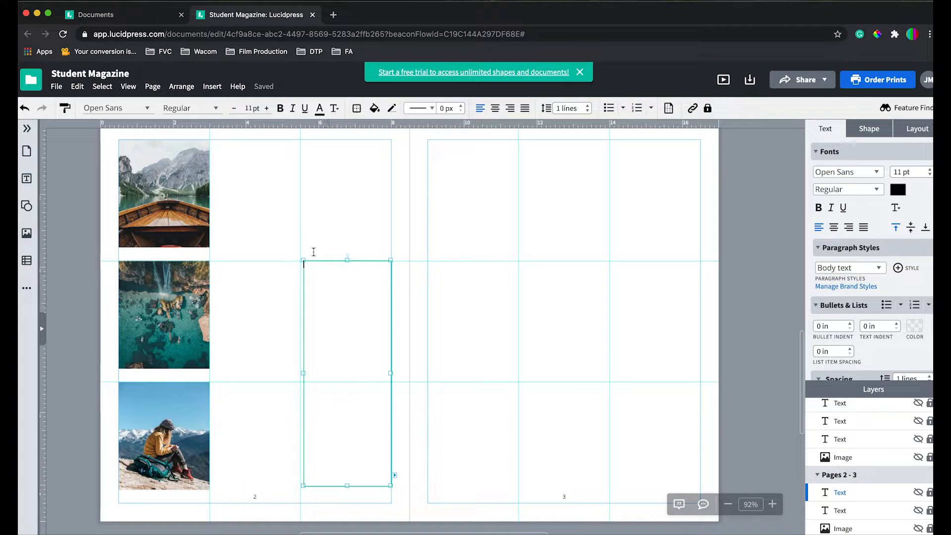
Step: Fill the third-column text box on page 2 with placeholder text
left_click(210, 89)
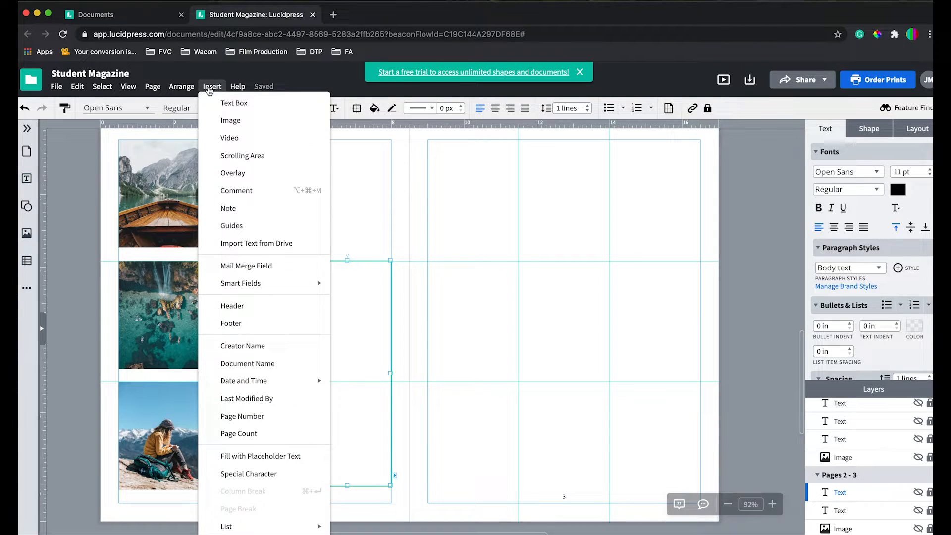
left_click(249, 462)
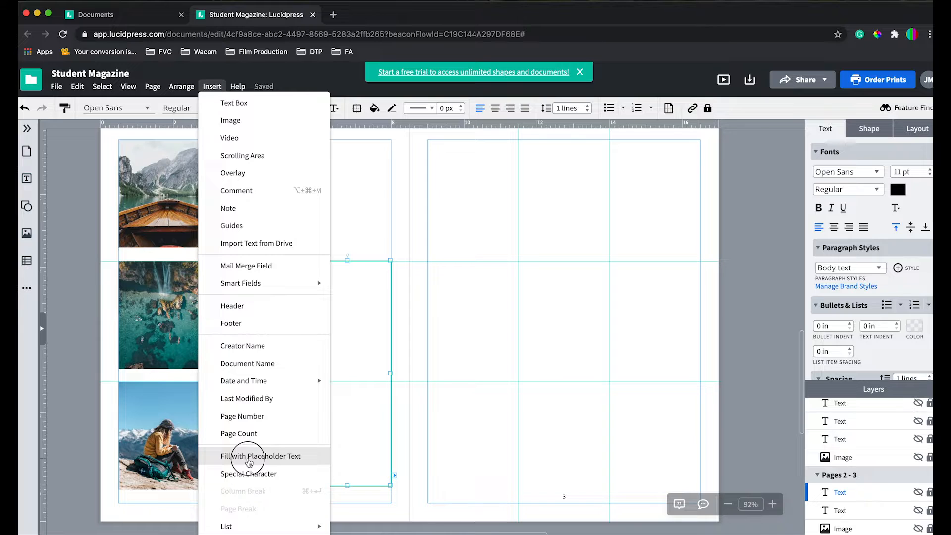
left_click(249, 457)
Step: Set the placeholder text in the third column to the Raleway font at 12 pt
left_click(115, 108)
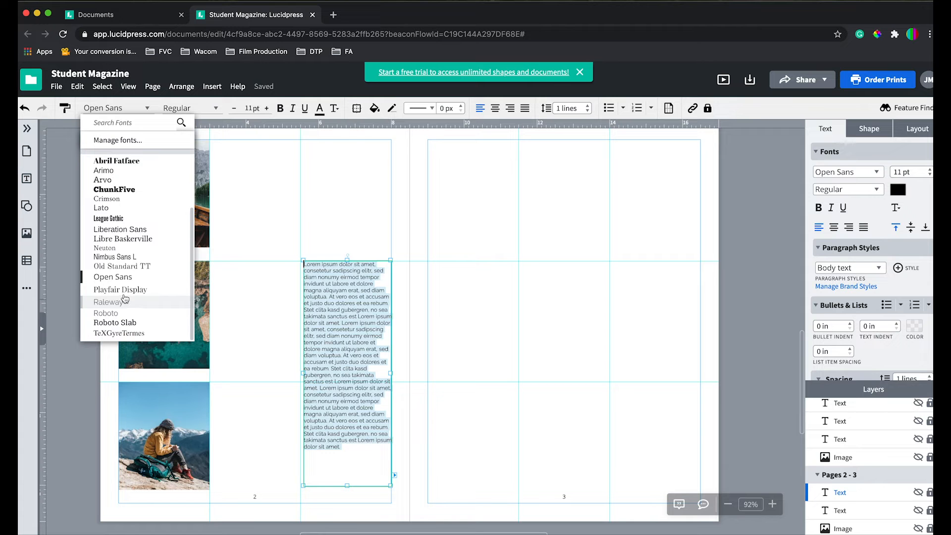
left_click_drag(194, 248, 195, 220)
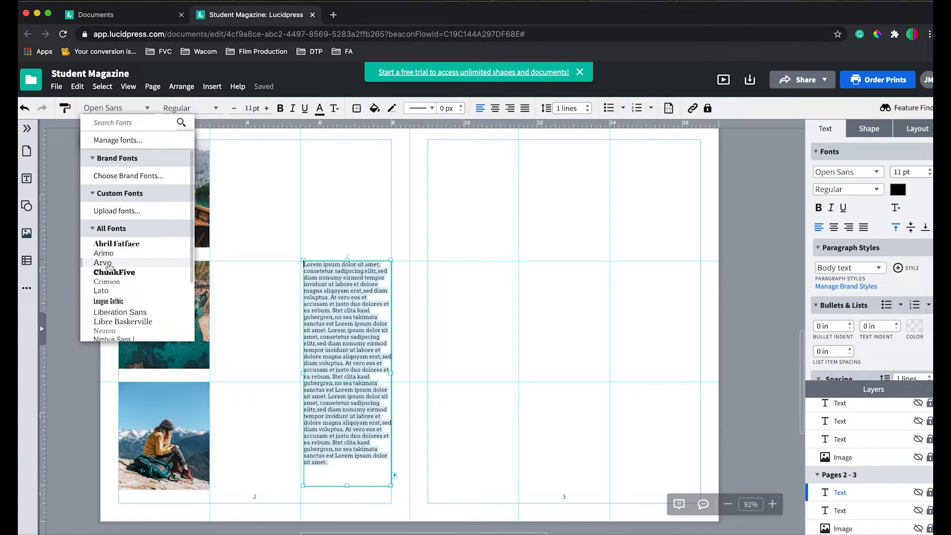
scroll(110, 298, "down", 2)
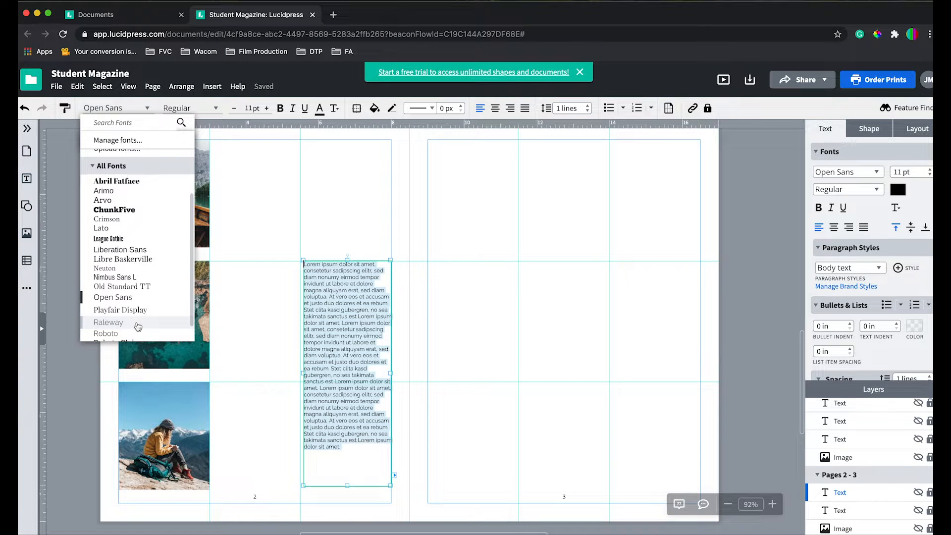
left_click(138, 326)
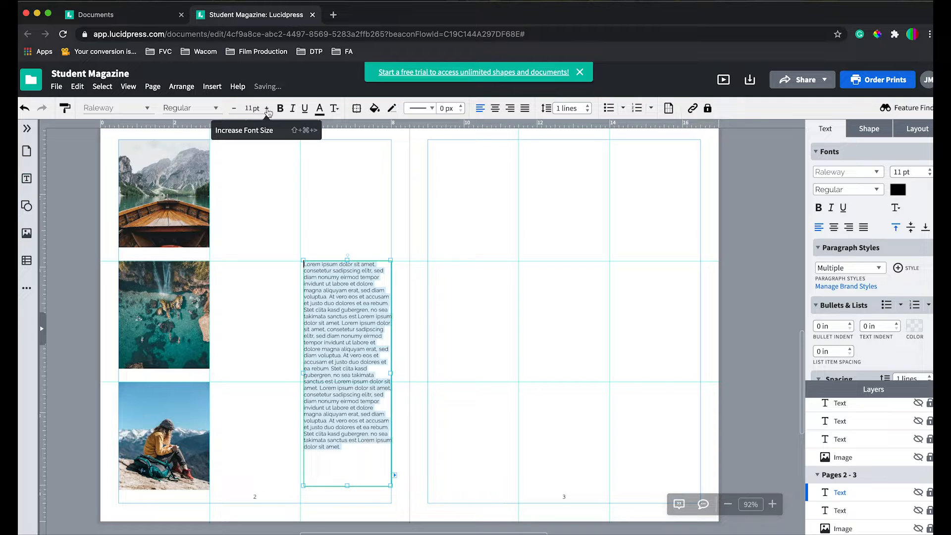
left_click(267, 109)
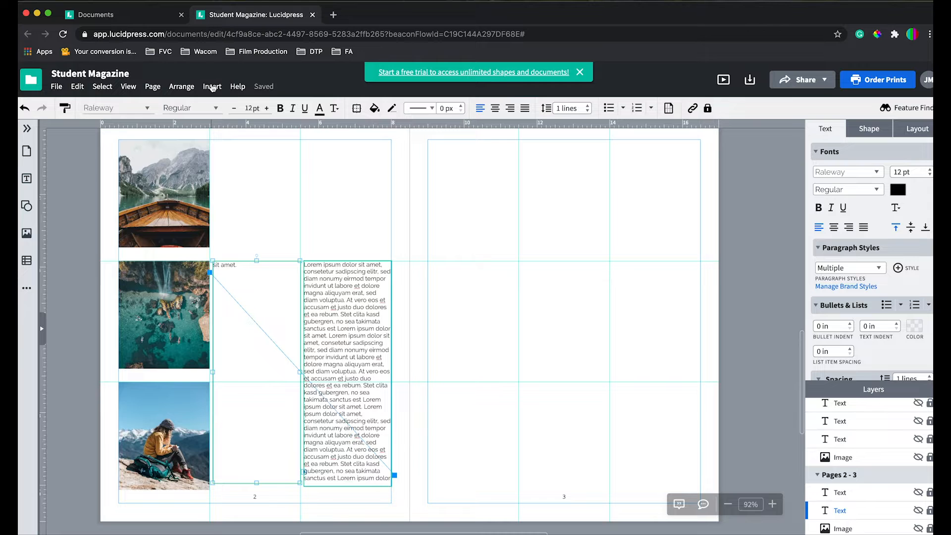
Step: Fill the linked second-column text box with placeholder text and remove the overflow words "sit amet." from its start
left_click(212, 86)
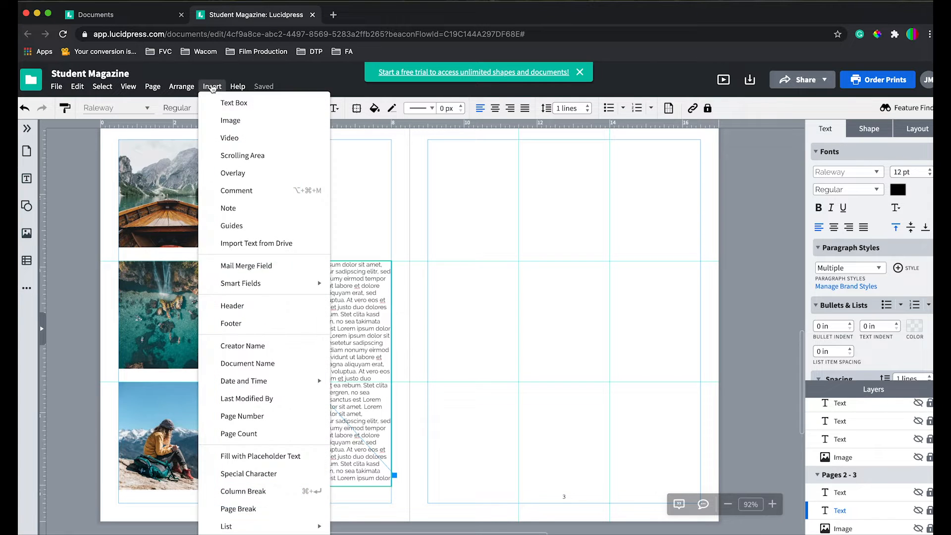
left_click(267, 456)
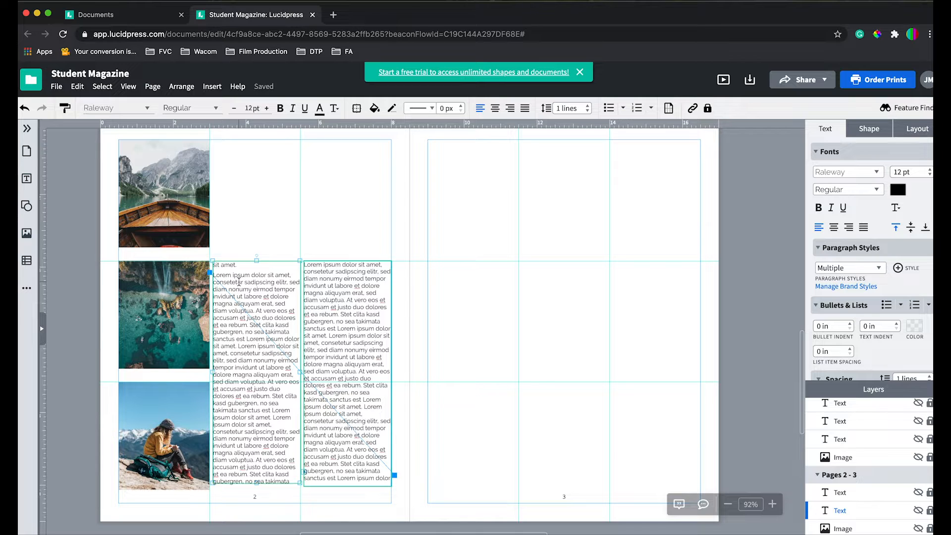
left_click(214, 265)
left_click_drag(237, 265, 212, 265)
key("BackSpace")
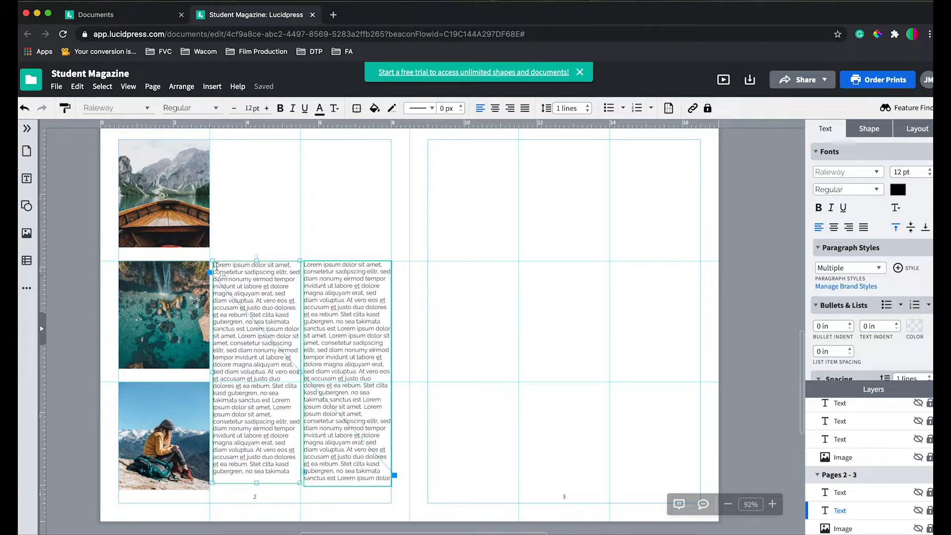
left_click(214, 264)
key("Delete")
key("Delete")
key("Delete")
key("ctrl+z")
Step: Move the opening letter L of the second-column text into its own small text box between the pages and set it to 18 pt
left_click(27, 185)
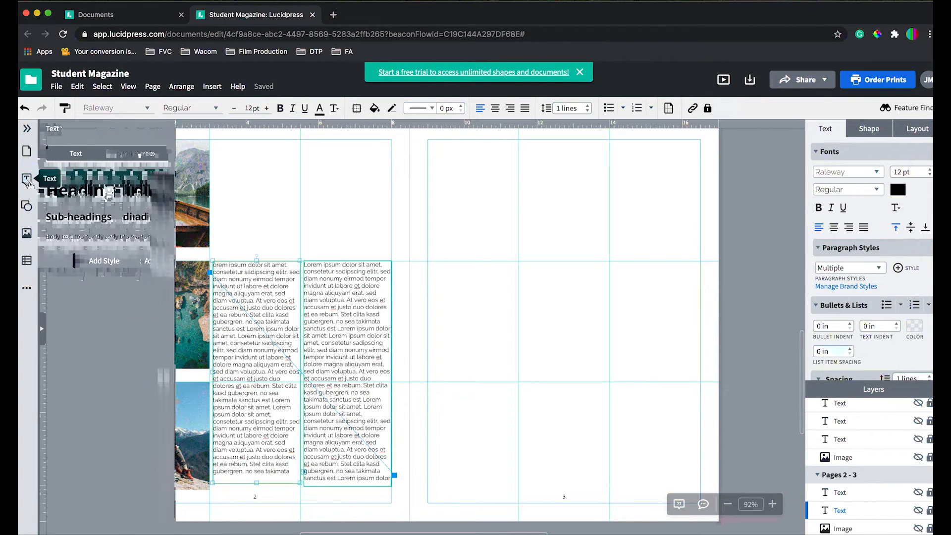
left_click(50, 237)
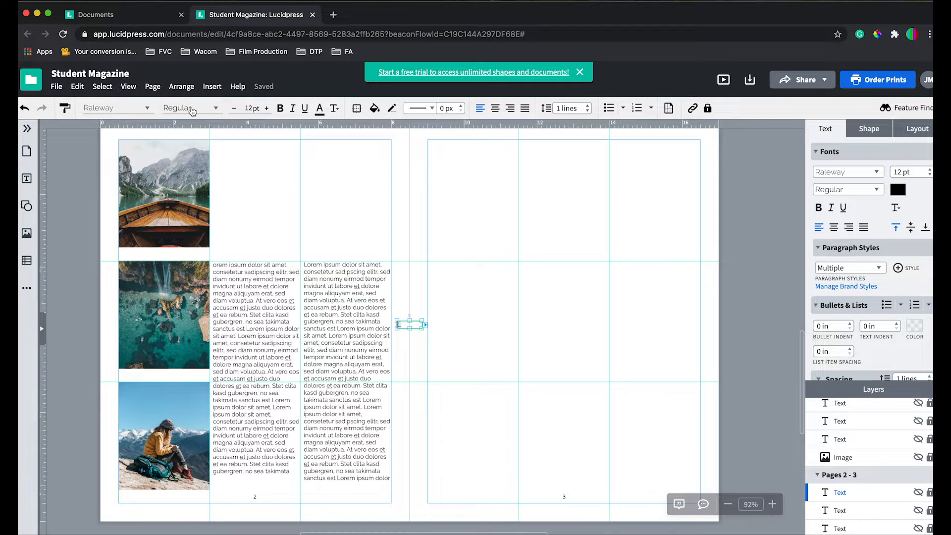
left_click(267, 110)
left_click(267, 110)
left_click(268, 110)
left_click(268, 110)
left_click(268, 110)
left_click(268, 110)
left_click_drag(423, 329, 433, 346)
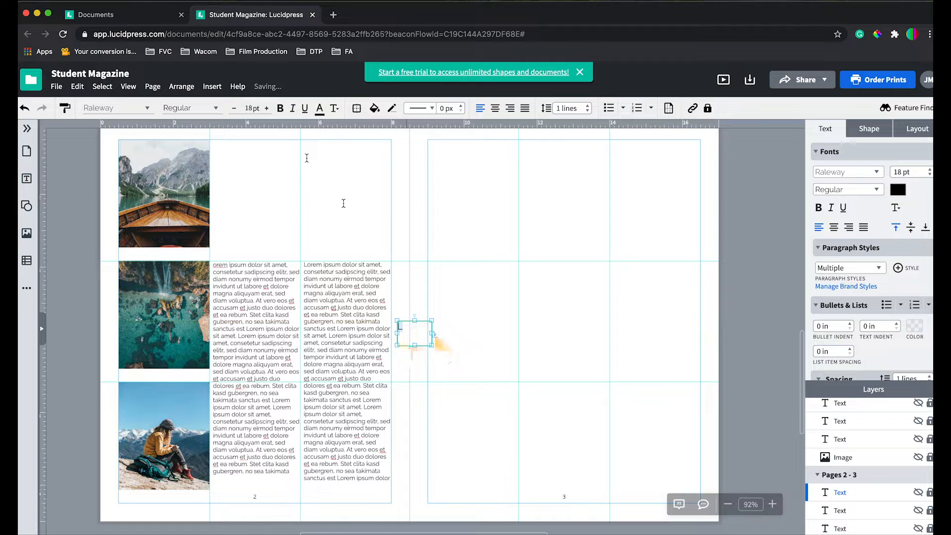
Step: Make the separate letter L bold at 38 pt and shrink its text box to fit closely around the letter
left_click(281, 108)
left_click(267, 110)
left_click(267, 110)
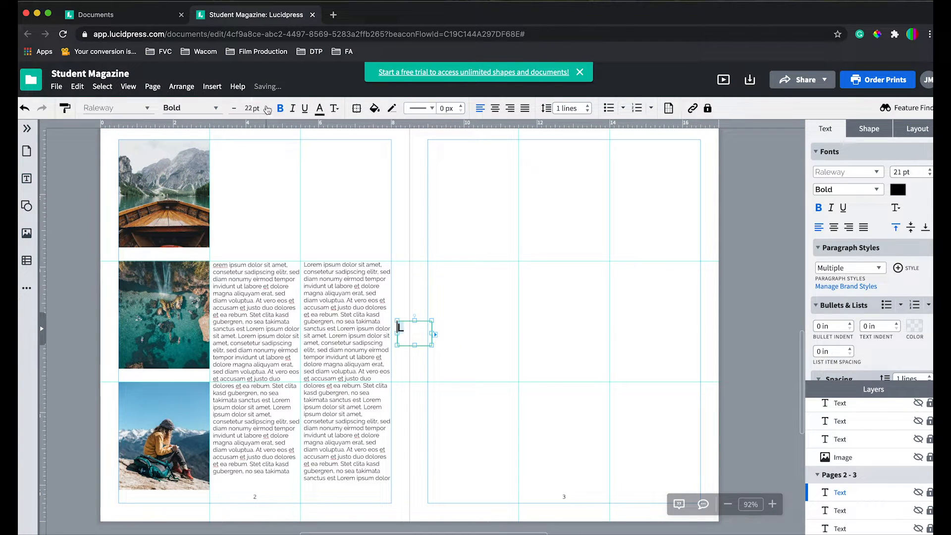
left_click(267, 110)
left_click(268, 110)
left_click(268, 110)
left_click(267, 110)
left_click(268, 110)
left_click(267, 110)
left_click(268, 110)
left_click(268, 110)
left_click(268, 110)
left_click(268, 110)
left_click(267, 109)
left_click_drag(431, 346, 416, 345)
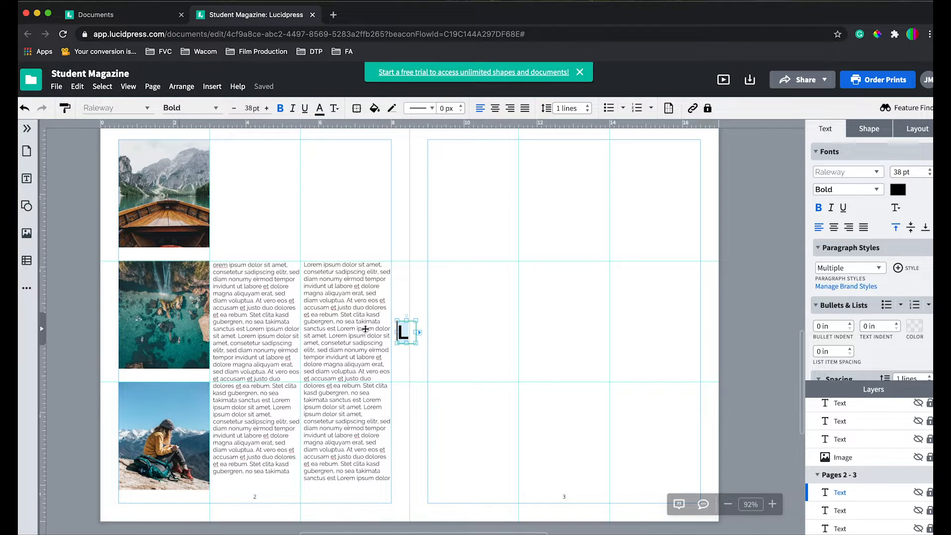
Step: Position the large letter L over the start of the second-column text on page 2
left_click(396, 337)
left_click(402, 334)
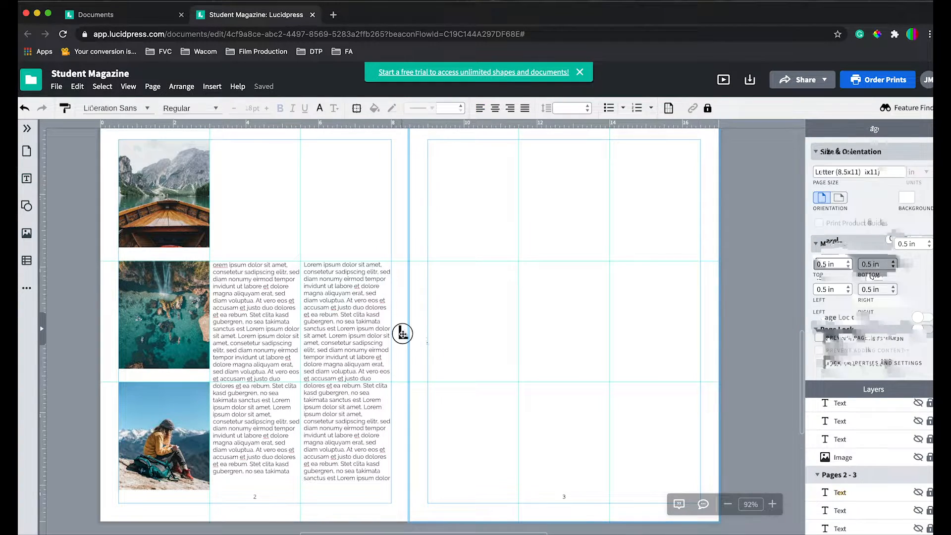
left_click_drag(404, 334, 221, 273)
left_click(270, 294)
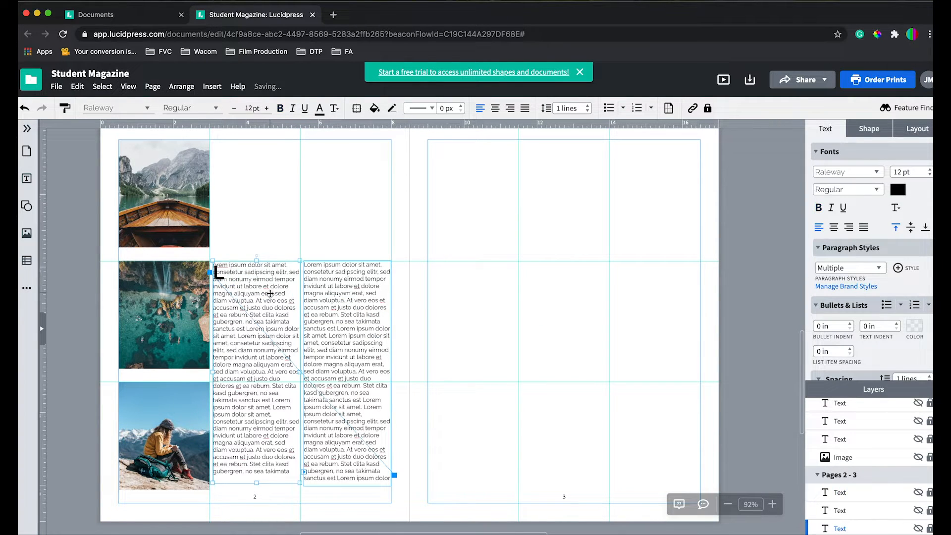
left_click(219, 276)
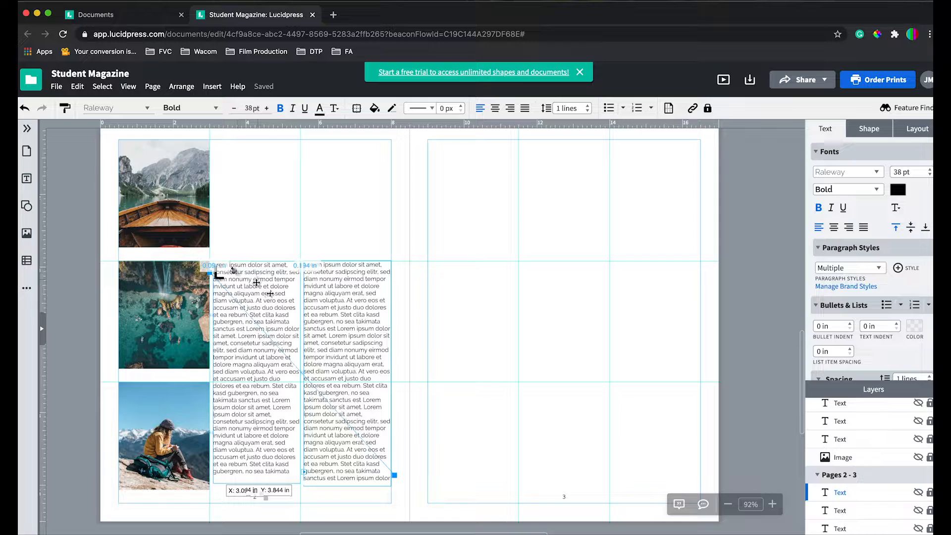
left_click(253, 269)
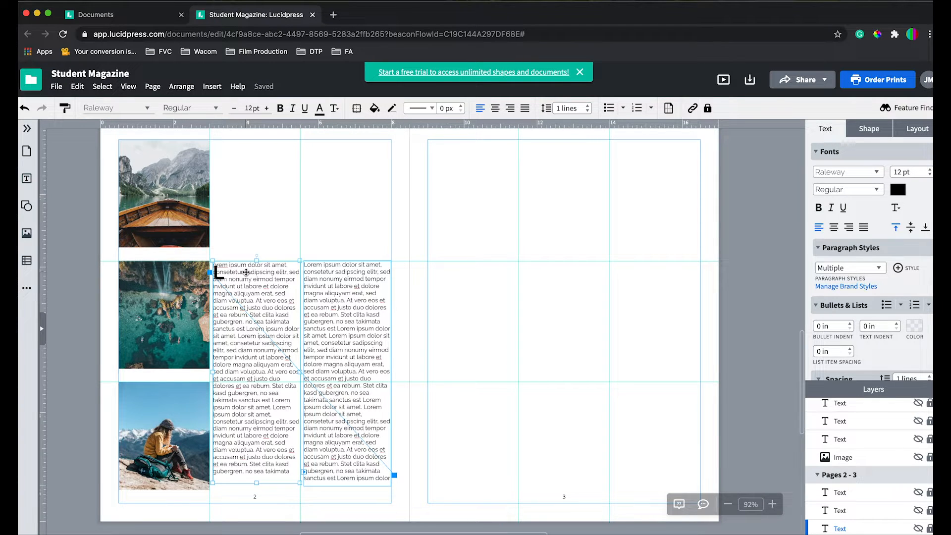
Step: Try a left indent of 0.083 in on the second-column paragraph and return it to 0 in
left_click(226, 273)
left_click(257, 277)
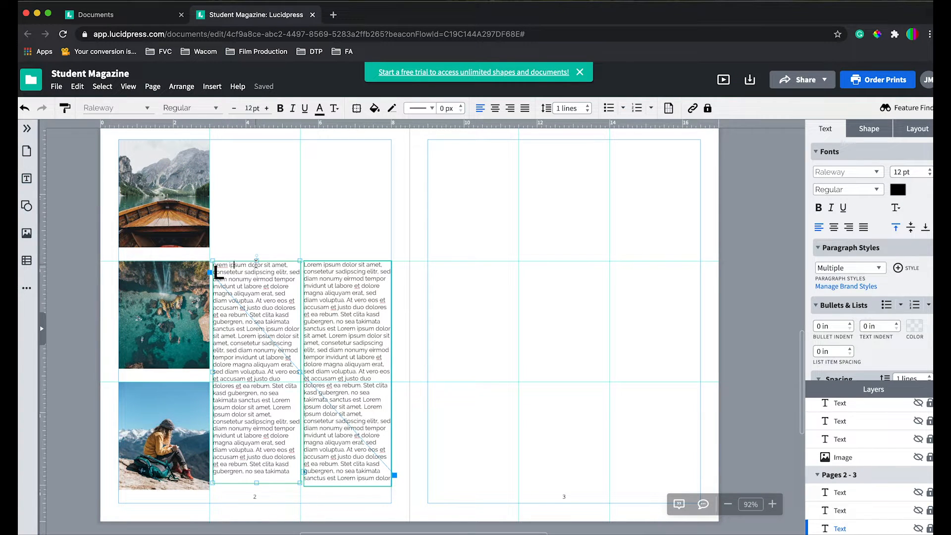
left_click(227, 265)
scroll(867, 268, "down", 4)
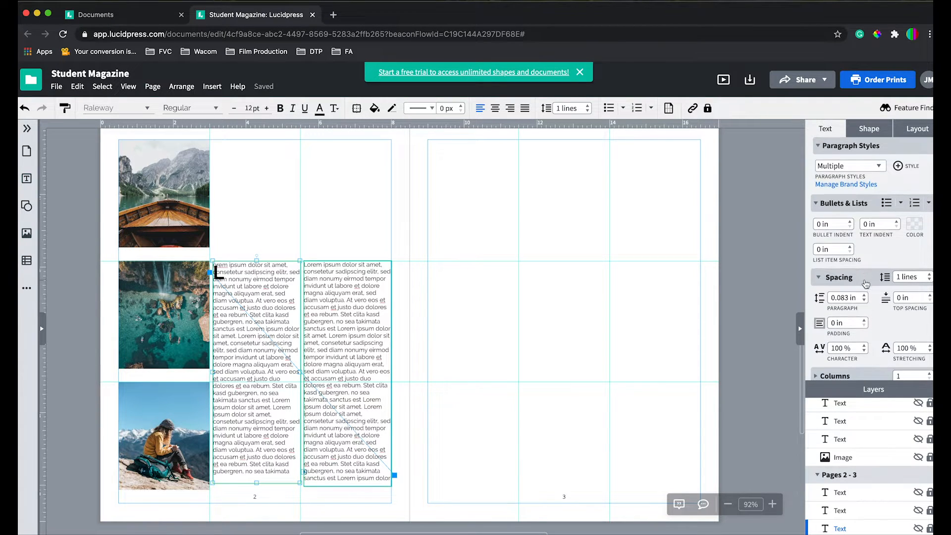
scroll(863, 256, "down", 1)
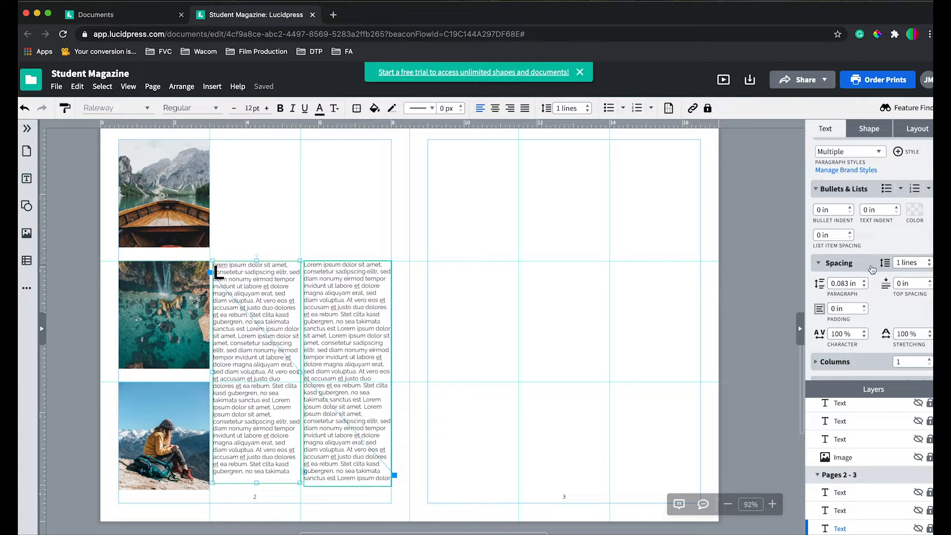
scroll(871, 266, "down", 1)
scroll(869, 271, "down", 5)
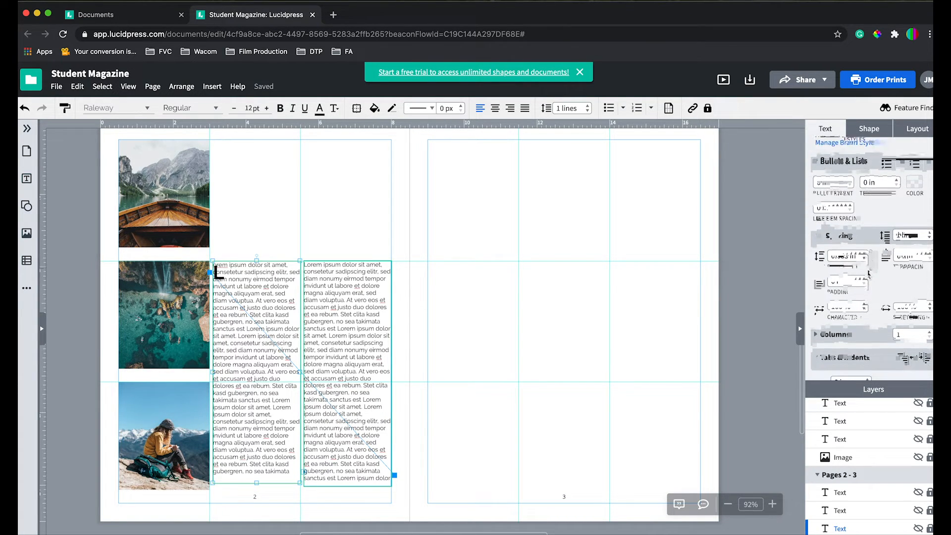
scroll(862, 274, "down", 5)
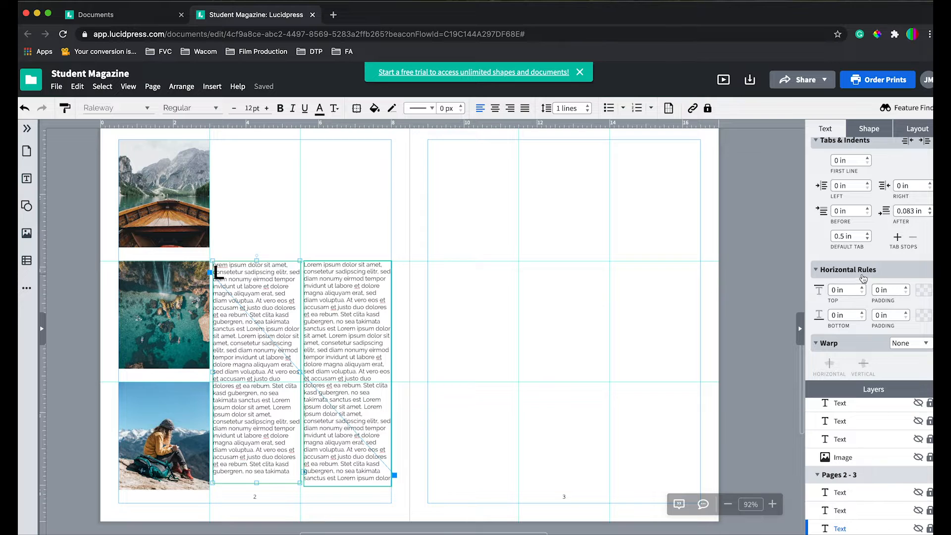
scroll(863, 277, "up", 2)
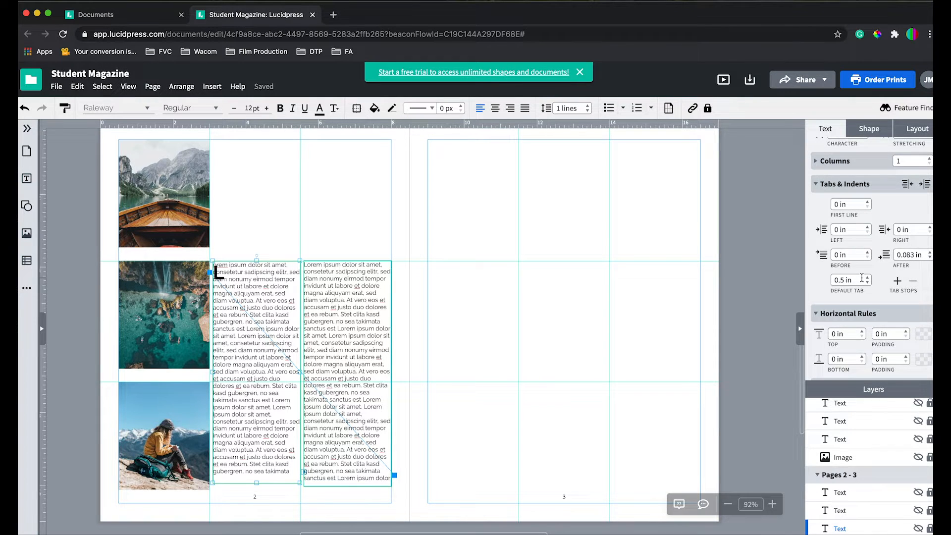
scroll(862, 278, "up", 1)
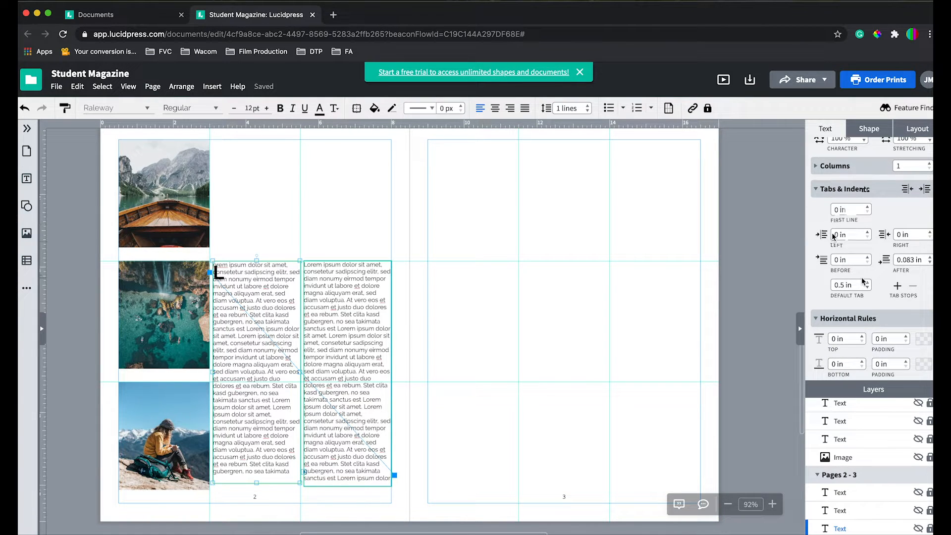
left_click(868, 237)
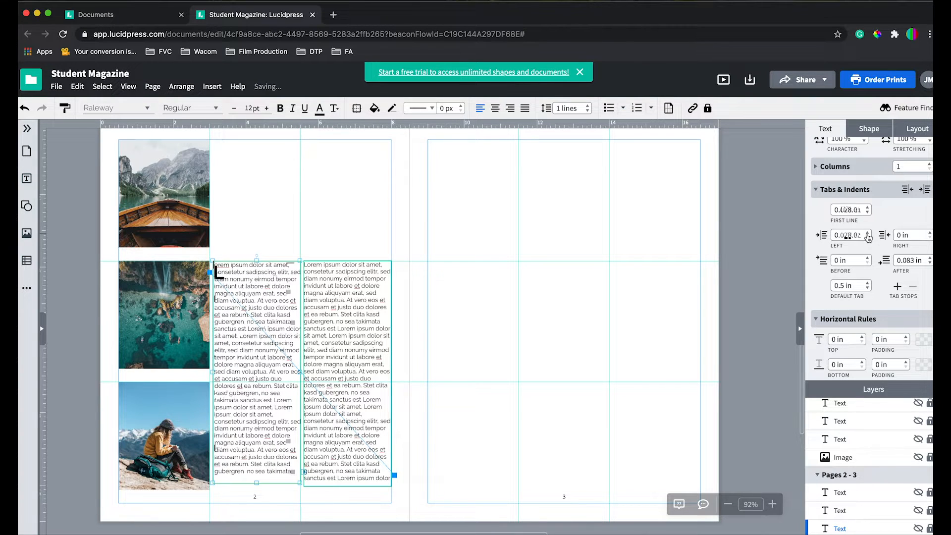
left_click(868, 236)
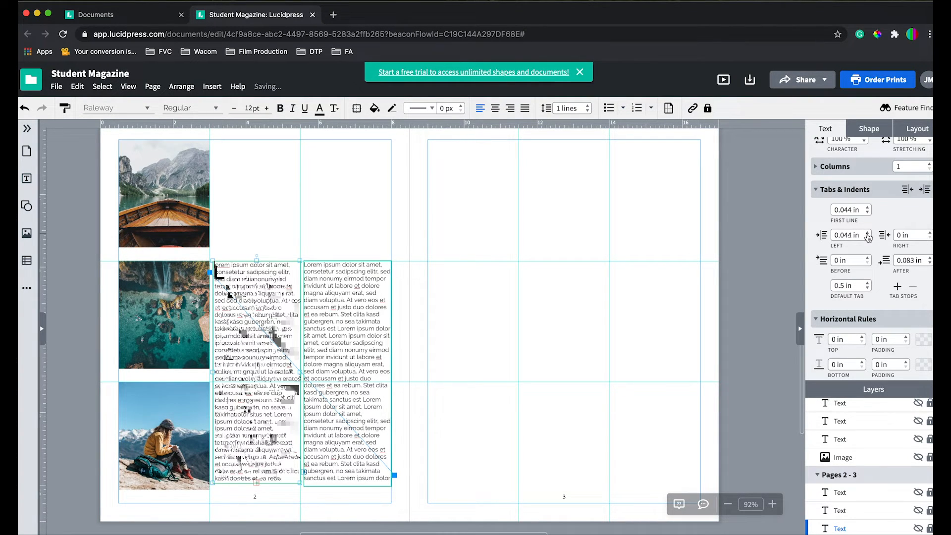
left_click(868, 237)
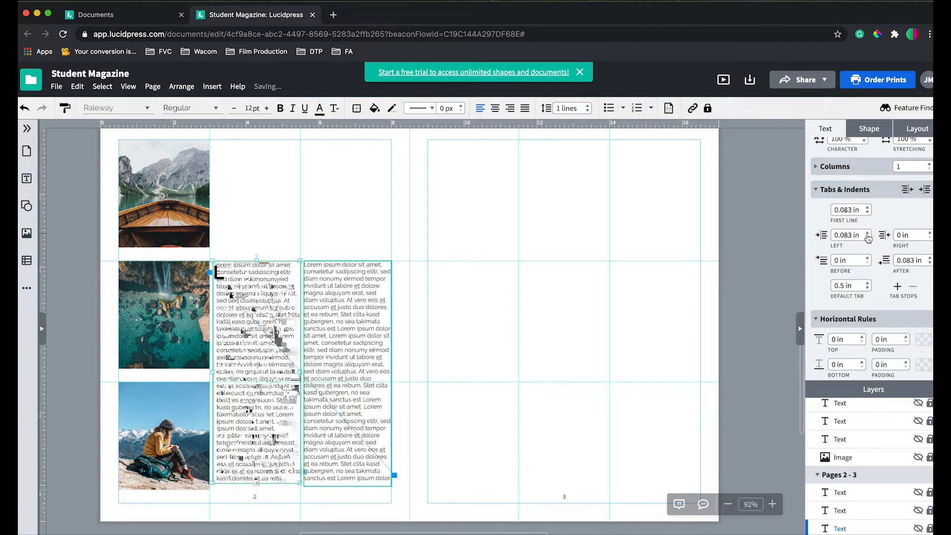
left_click(868, 239)
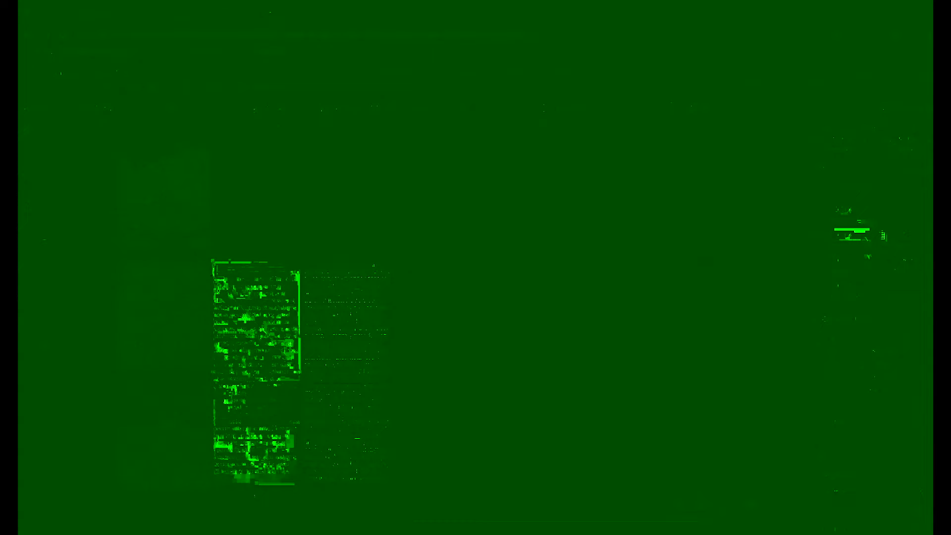
left_click(868, 239)
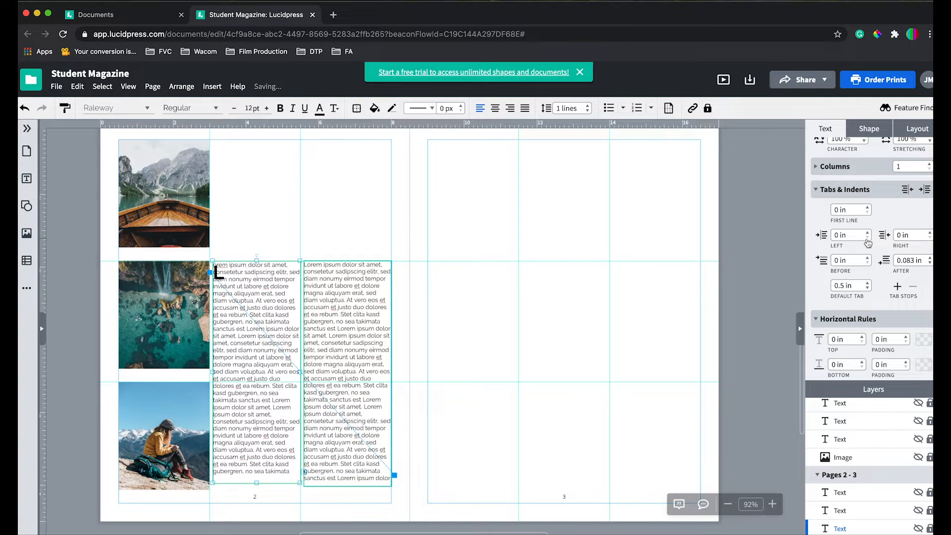
Step: Set the first-line indent of the second-column paragraph to 0.153 in
left_click(868, 208)
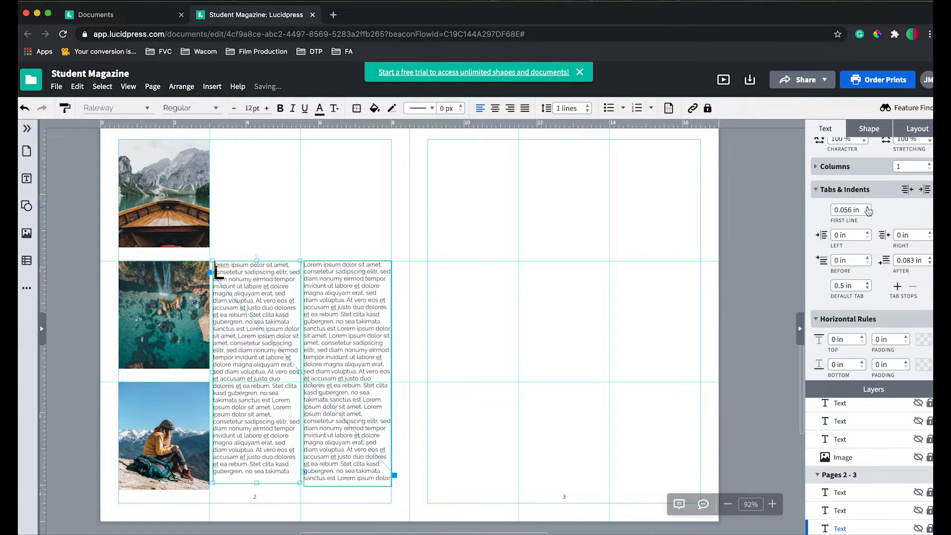
left_click(868, 208)
left_click(868, 208)
left_click(868, 208)
left_click(868, 208)
left_click(868, 208)
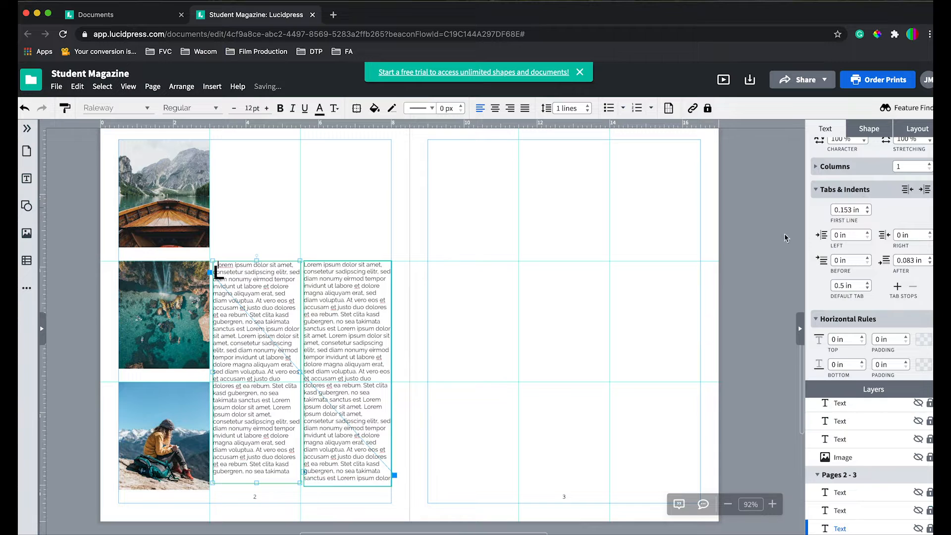
Step: Raise the large letter L so its base lines up with the first line of the second-column text
left_click(479, 331)
left_click_drag(218, 276, 217, 266)
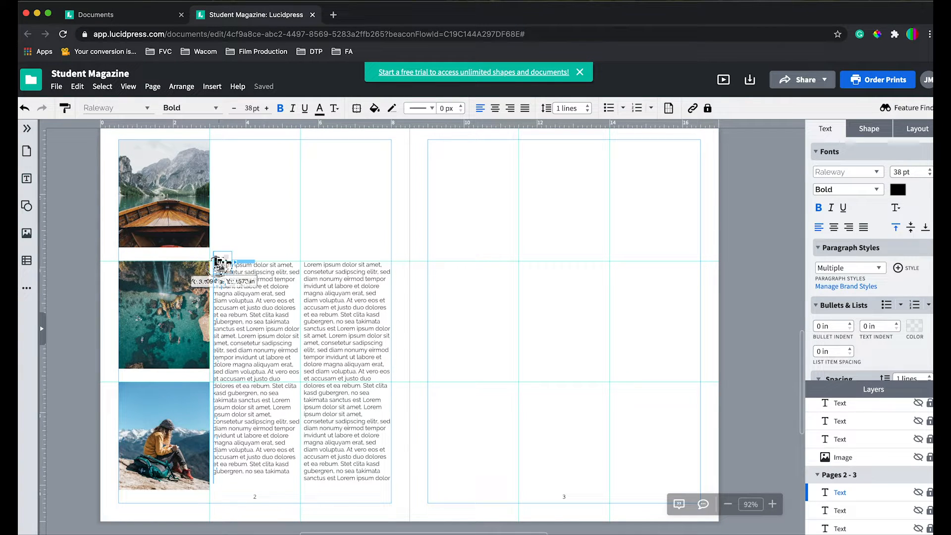
left_click(272, 227)
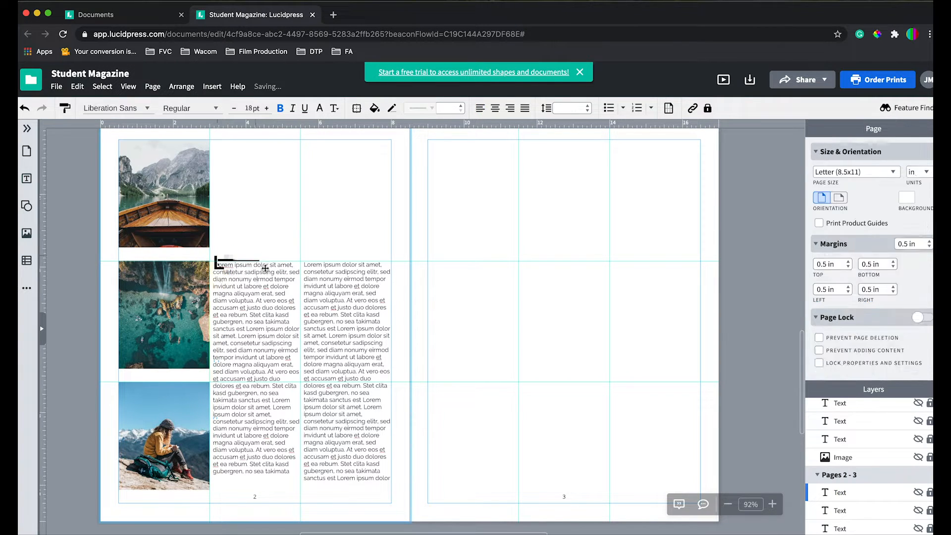
Step: Increase the second-column paragraph's first-line indent to 0.306 in so "orem" clears the large L
left_click(228, 266)
left_click(244, 269)
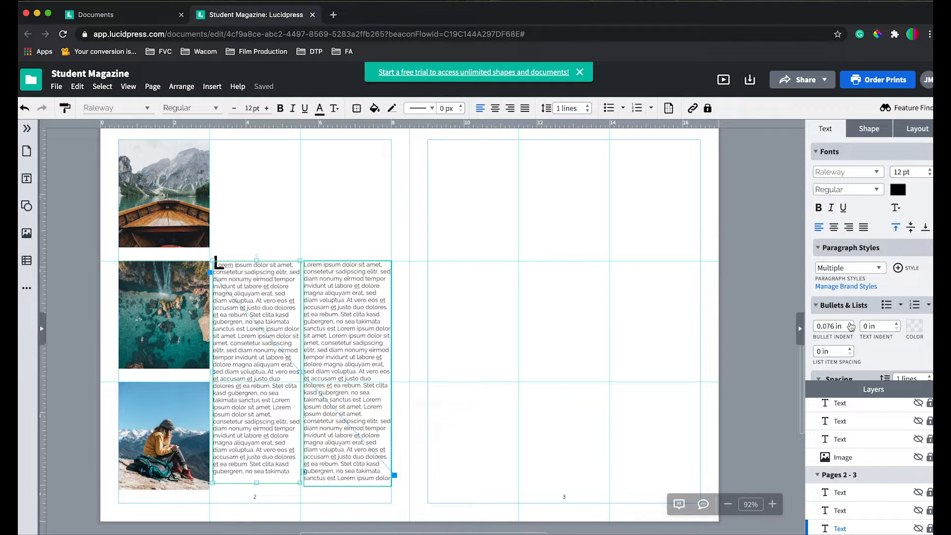
scroll(851, 327, "down", 5)
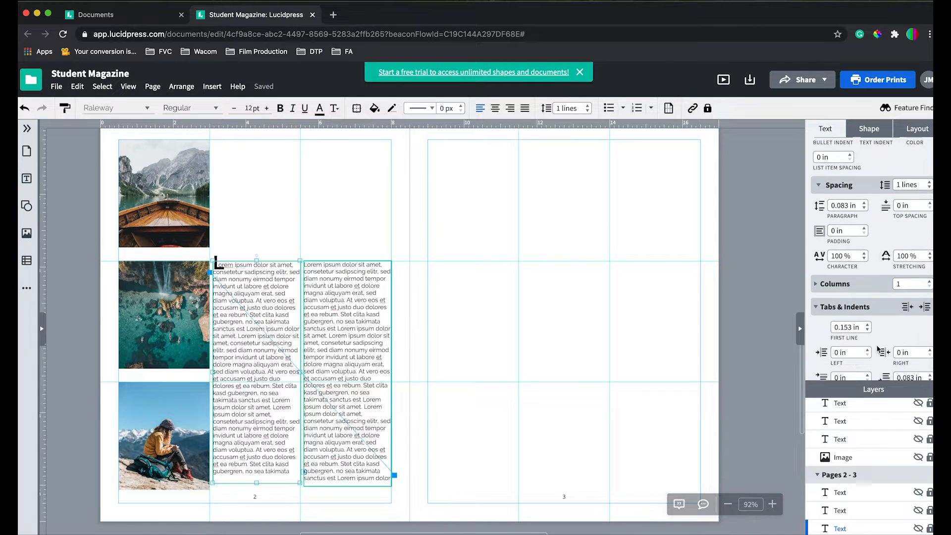
scroll(867, 317, "down", 1)
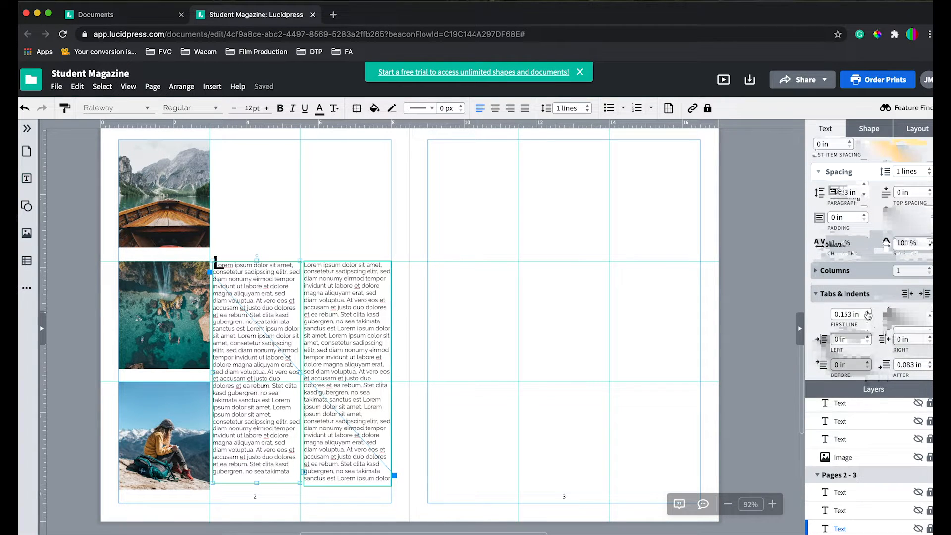
left_click(867, 312)
left_click(868, 312)
left_click(867, 313)
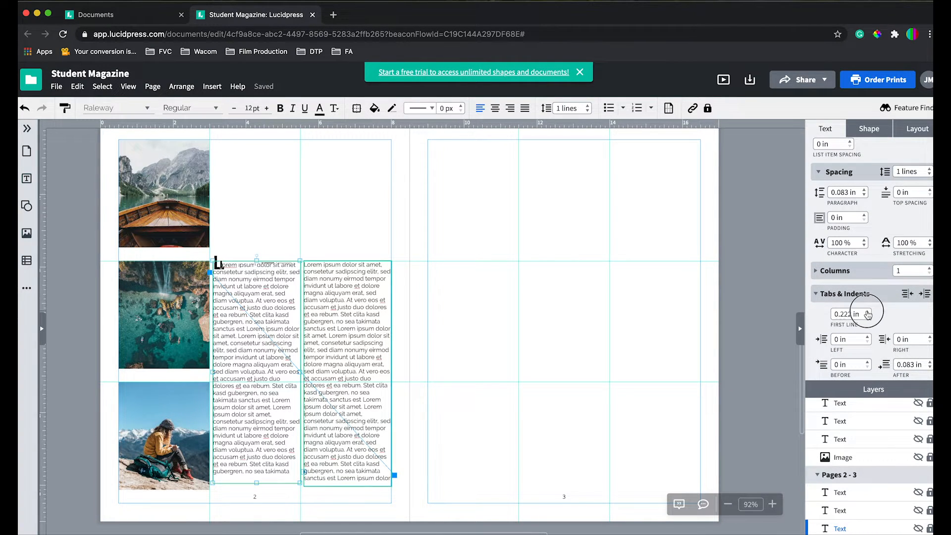
left_click(868, 312)
left_click(868, 313)
left_click(867, 312)
left_click(868, 313)
left_click(868, 318)
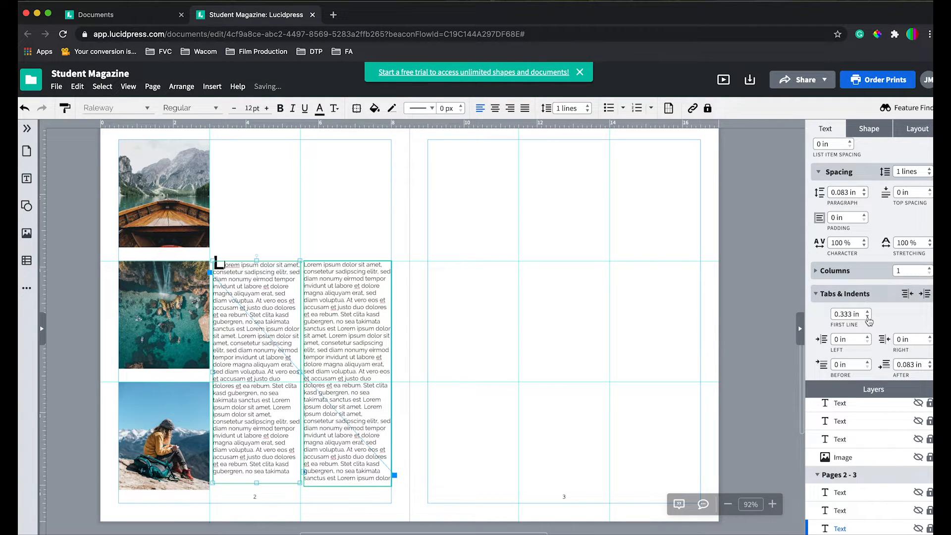
left_click(867, 317)
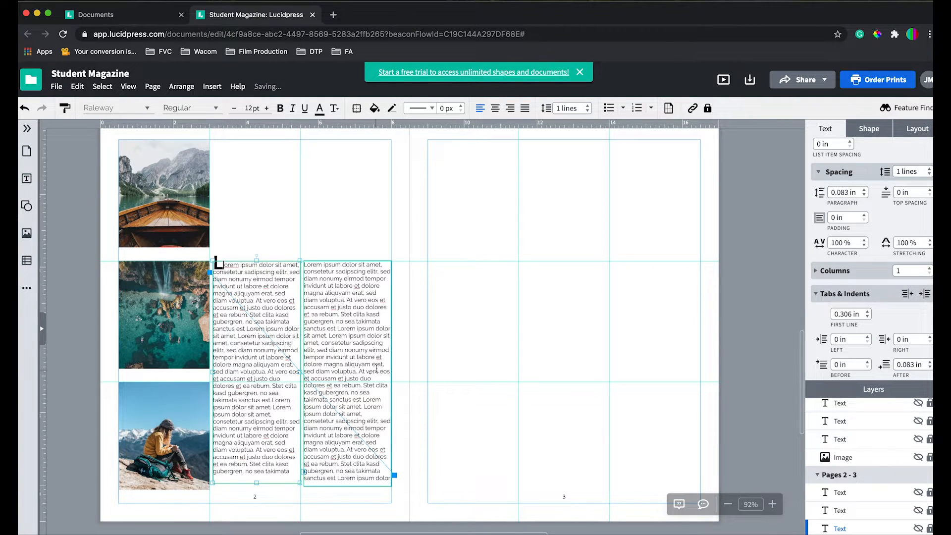
left_click(479, 303)
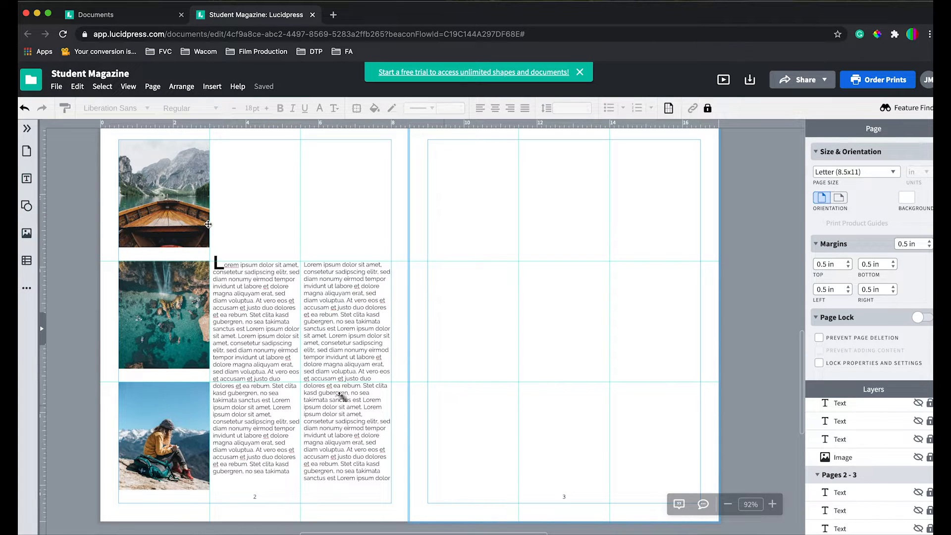
Step: Add a circle at the left margin of page 3's middle row and enlarge it slightly beyond the first column's width
left_click(28, 208)
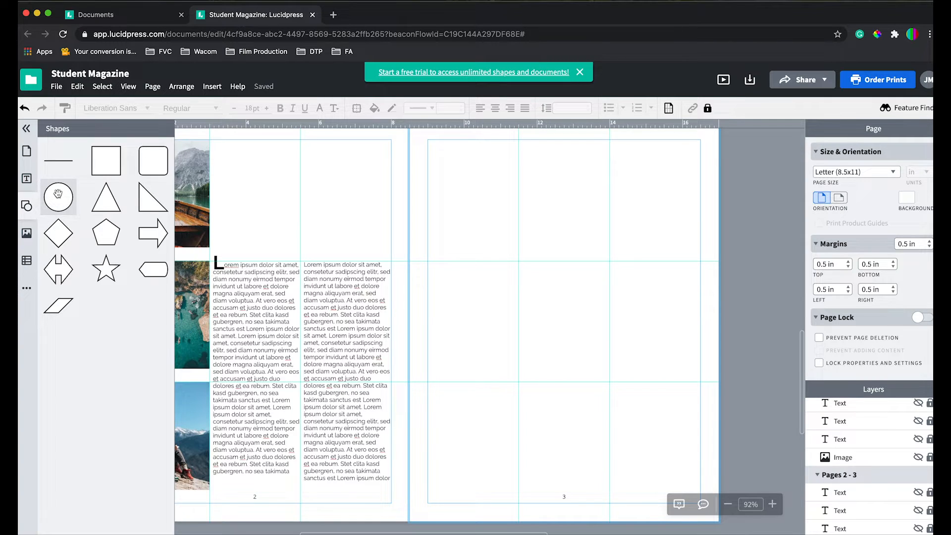
mouse_move(58, 193)
left_mouse_down()
mouse_move(409, 324)
mouse_move(419, 346)
mouse_move(476, 310)
left_mouse_up()
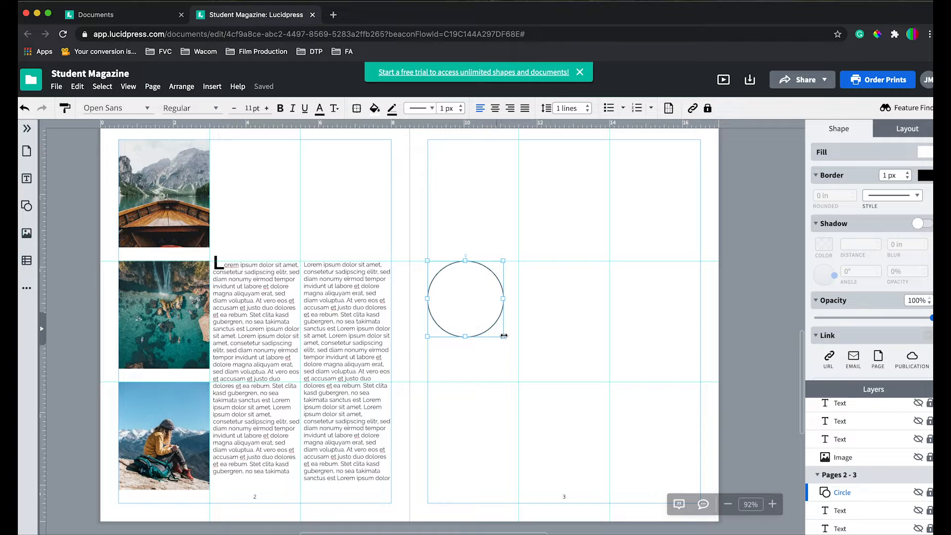
left_click_drag(504, 337, 534, 366)
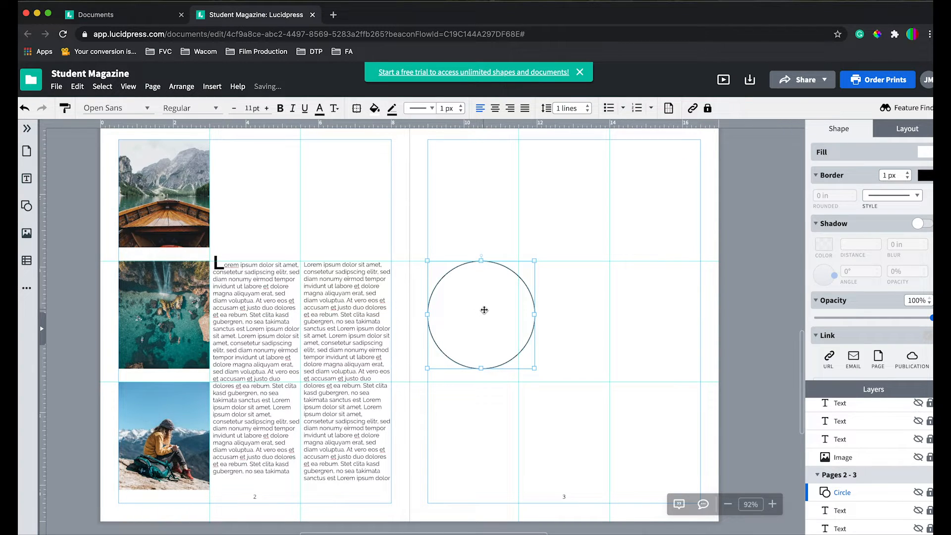
Step: Move the circle over the lower middle of page 2's two text columns and set its border to 0 px
left_click_drag(484, 310, 300, 357)
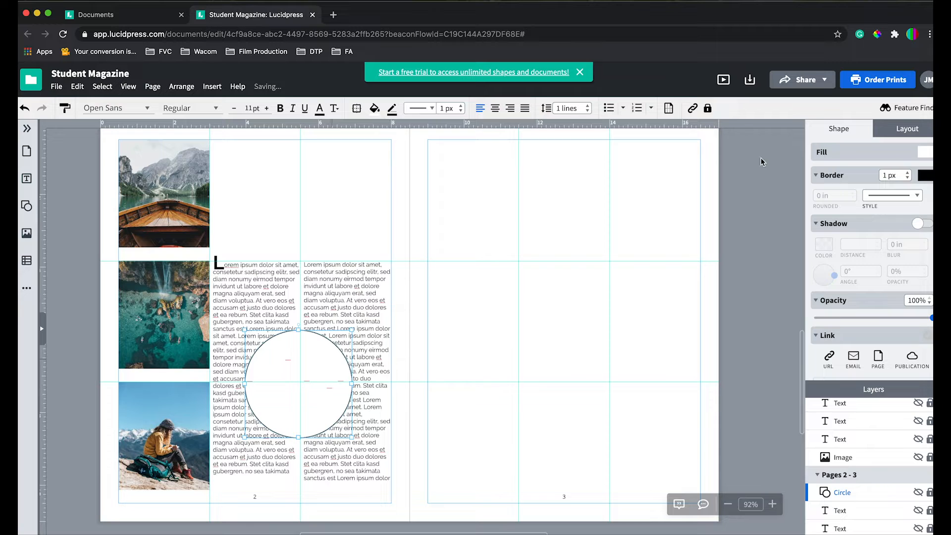
left_click(908, 178)
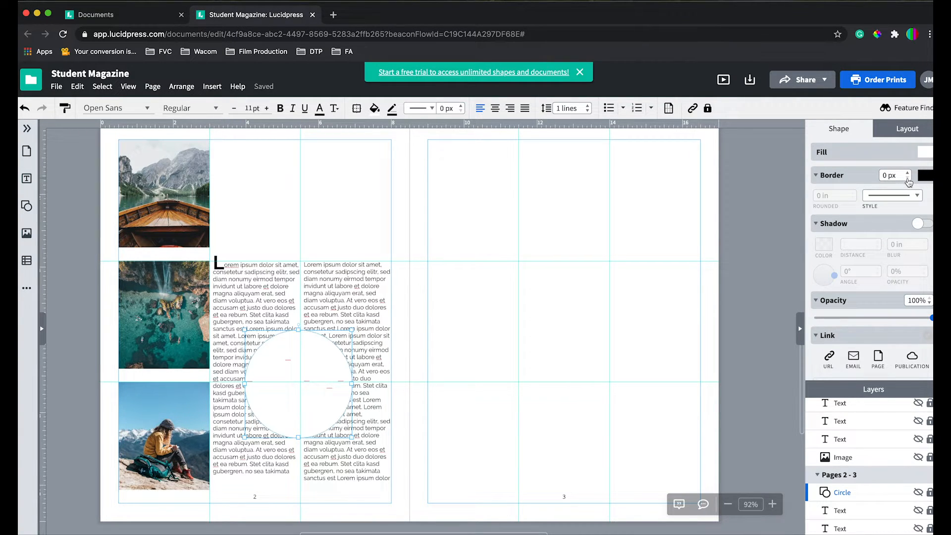
Step: Fill the circle with the orange map image "While visiting Swed... .jpg" from My Images
left_click(925, 154)
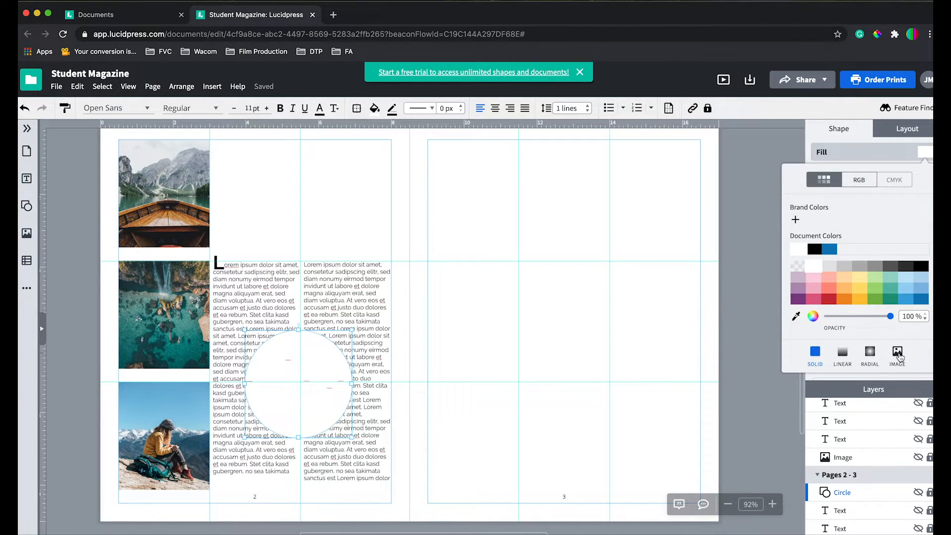
left_click(897, 353)
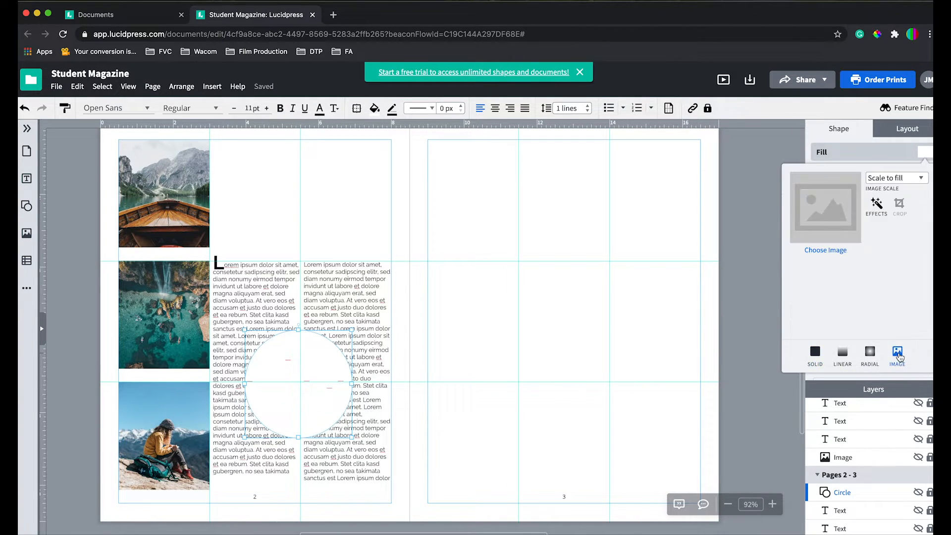
left_click(825, 251)
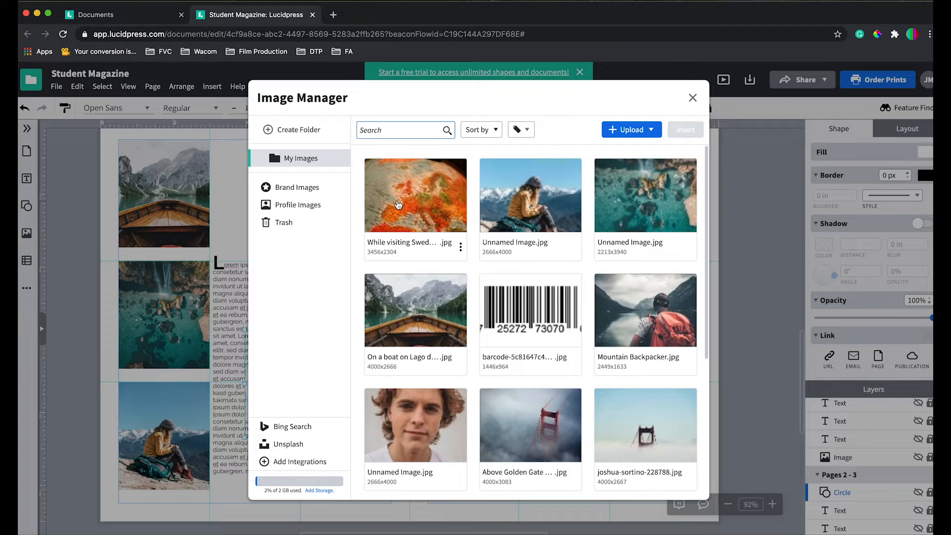
left_click(398, 204)
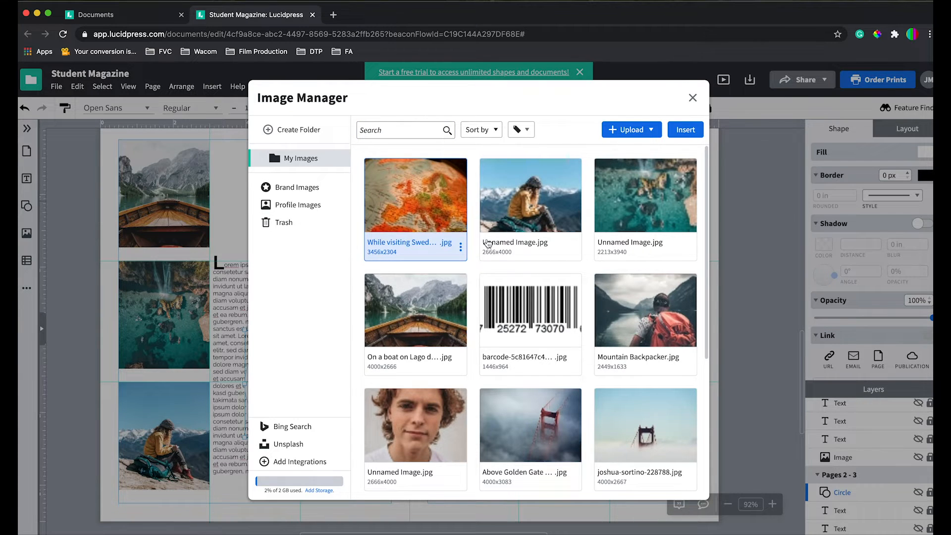
left_click(688, 134)
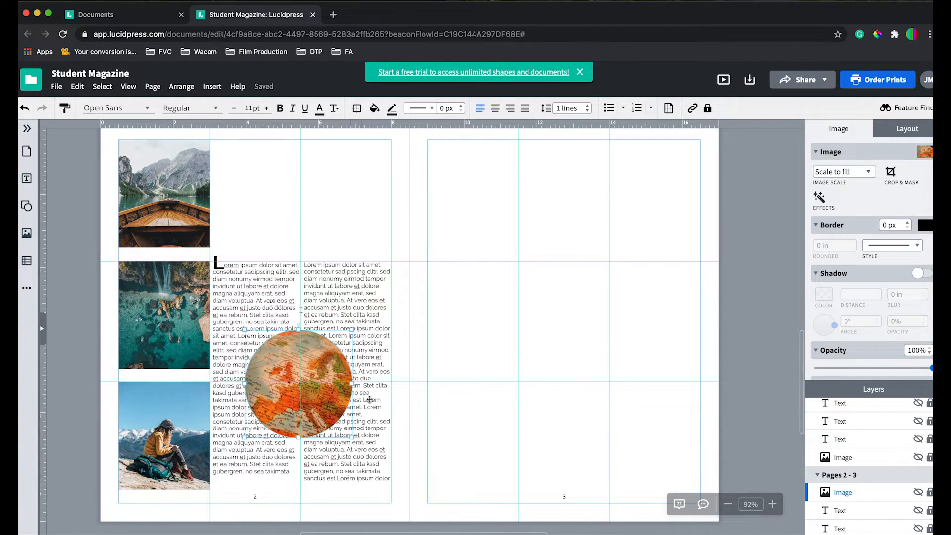
Step: Turn on text wrapping around both sides of the circular image and wrap it tight to the shape boundary
left_click(899, 130)
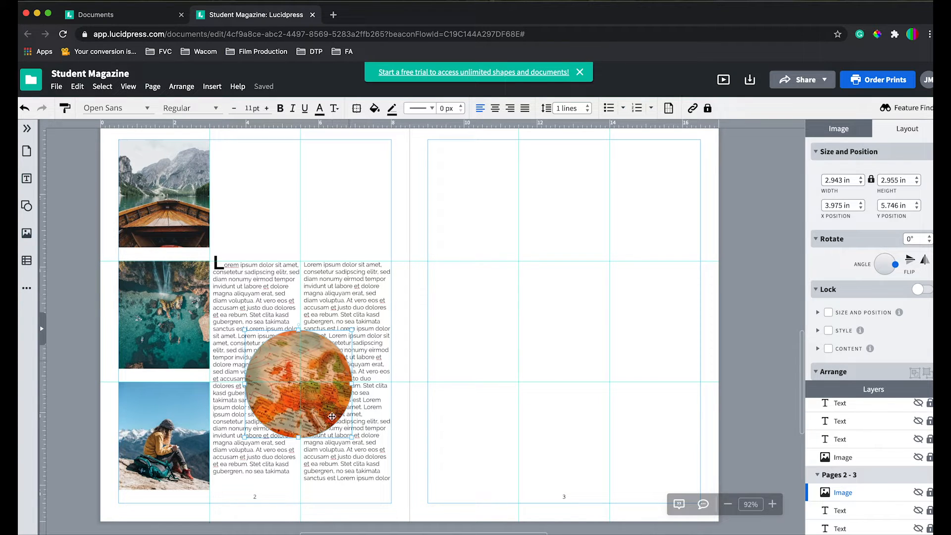
scroll(882, 337, "down", 3)
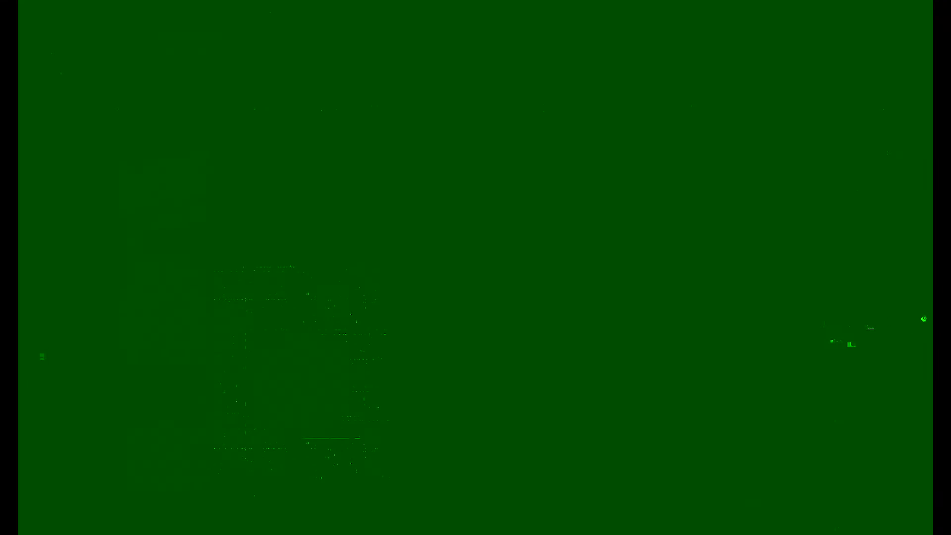
left_click(918, 304)
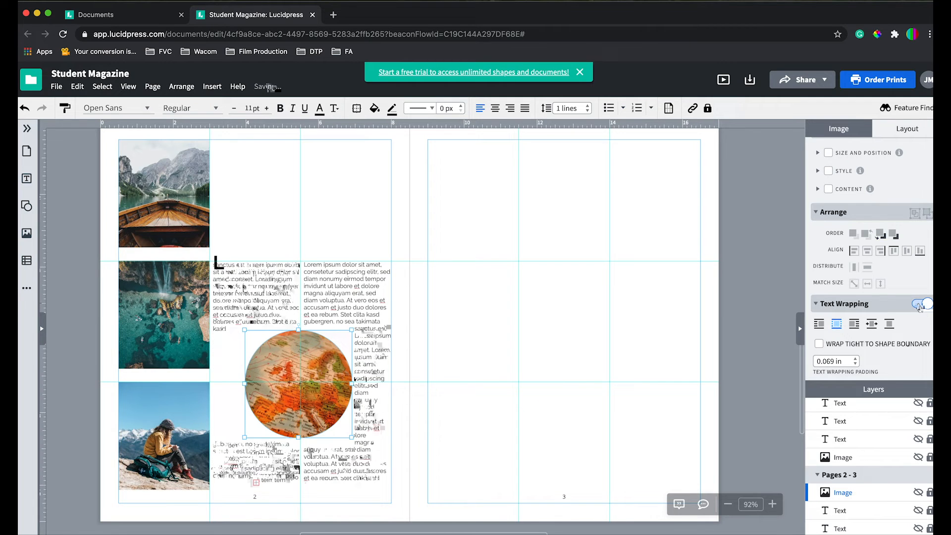
left_click(919, 306)
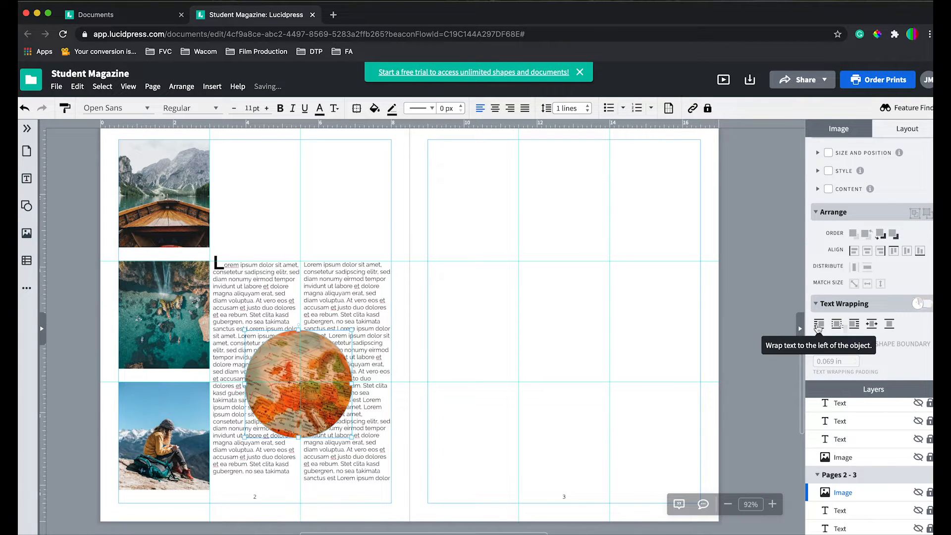
left_click(837, 324)
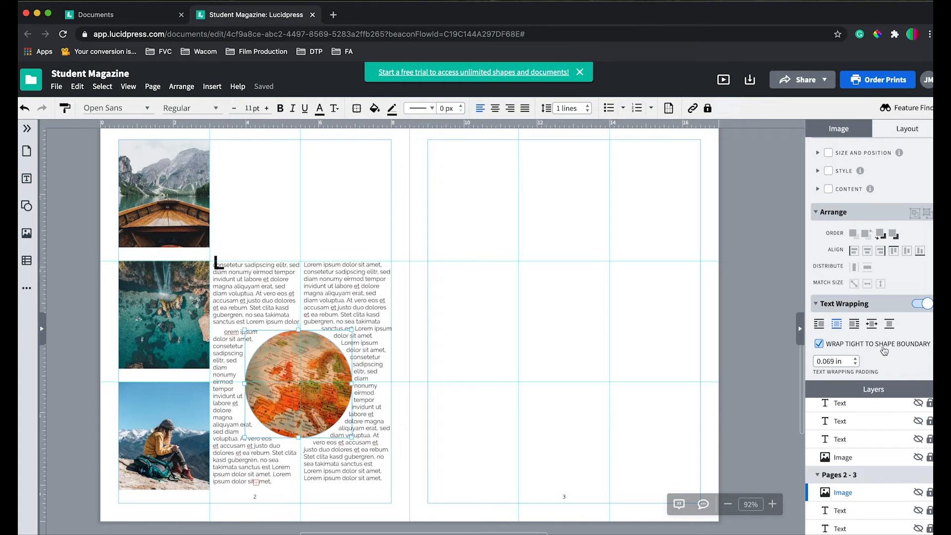
Step: Reduce the circular image's text wrapping padding to 0.028 in
left_click(855, 359)
left_click(855, 363)
left_click(856, 367)
left_click(857, 368)
left_click(857, 368)
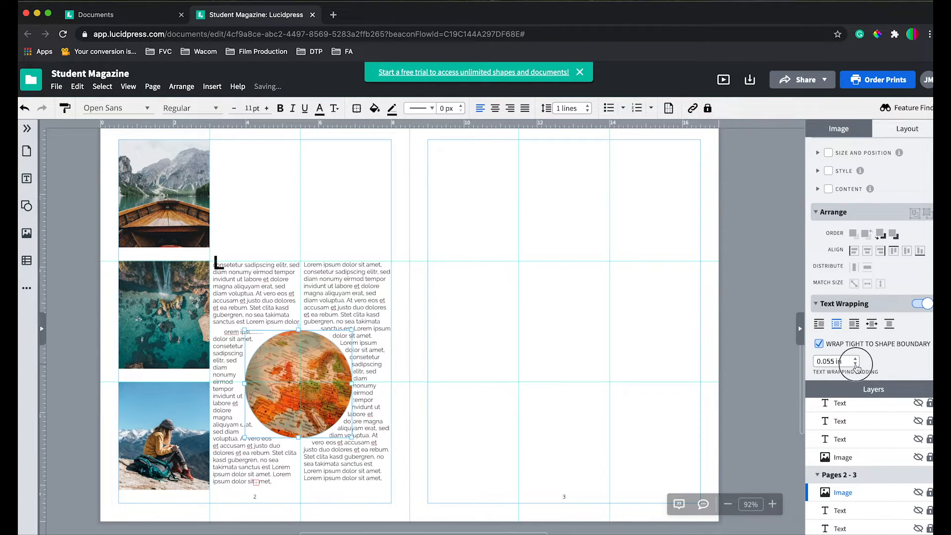
left_click(857, 367)
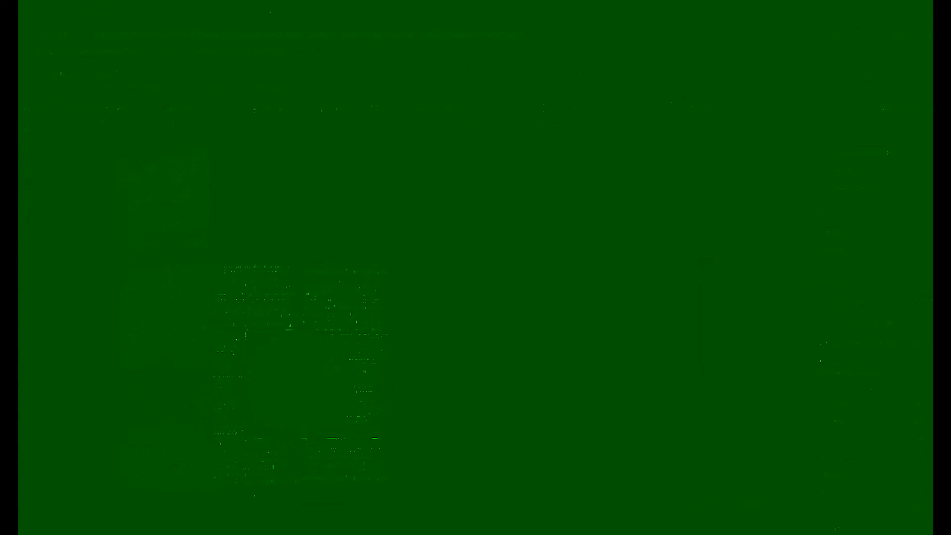
left_click(857, 365)
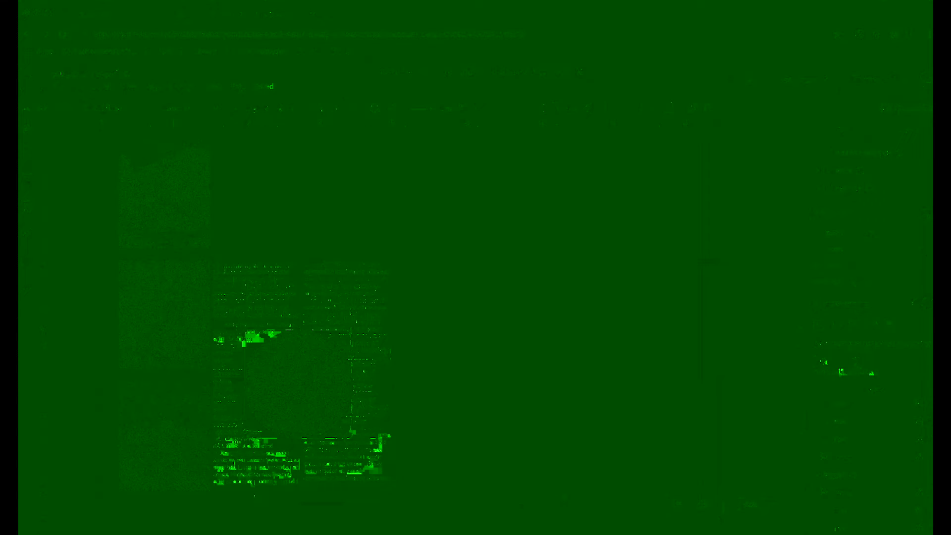
left_click(856, 365)
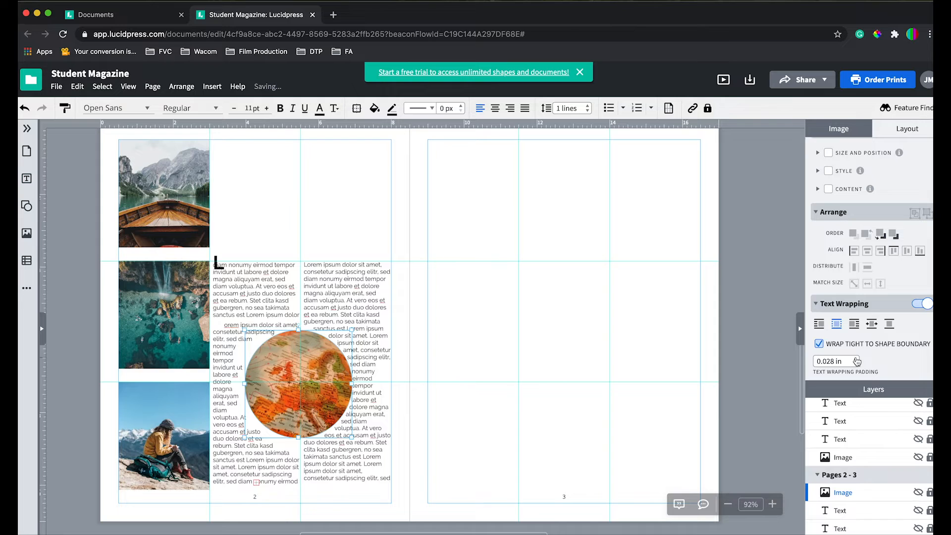
Step: Try a text wrapping padding of 0.083 in around the circular image and lower it to 0.042 in
left_click(856, 357)
left_click(856, 358)
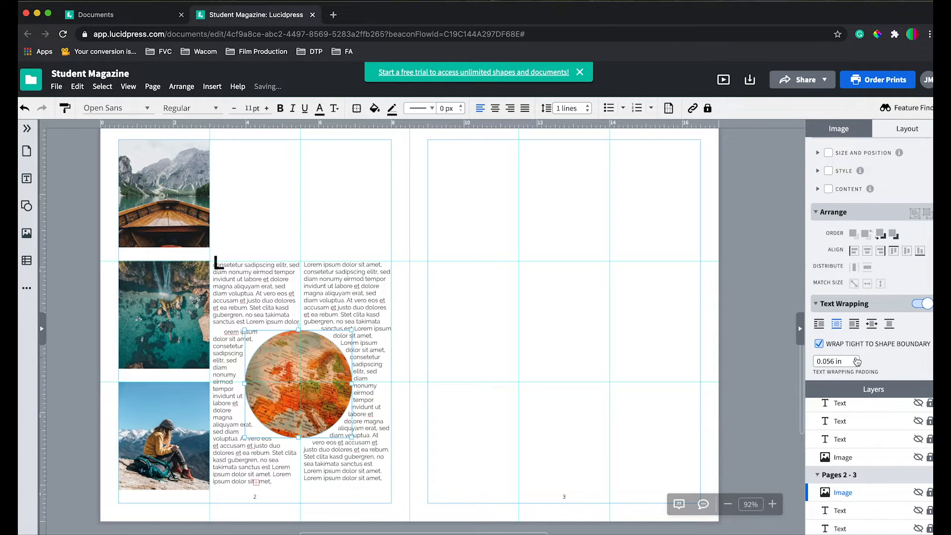
left_click(856, 359)
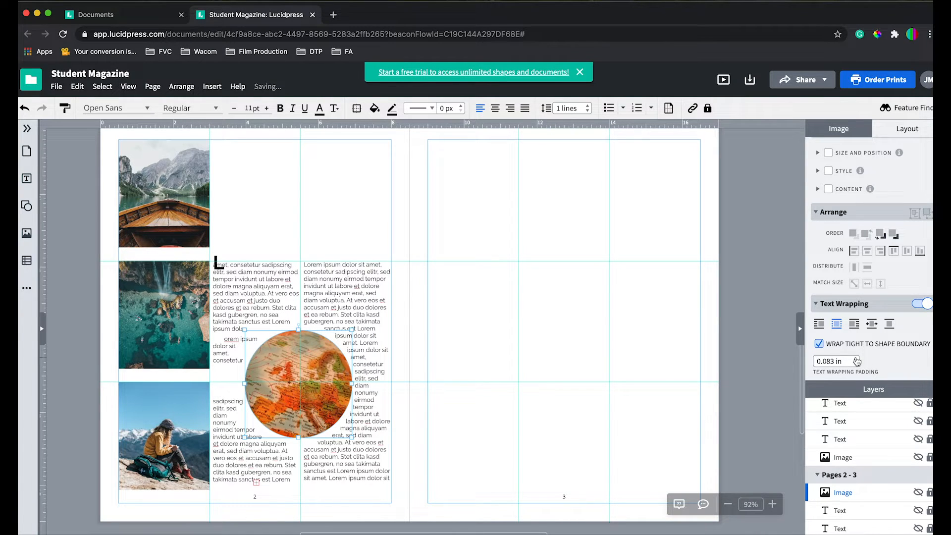
left_click(857, 365)
left_click(856, 365)
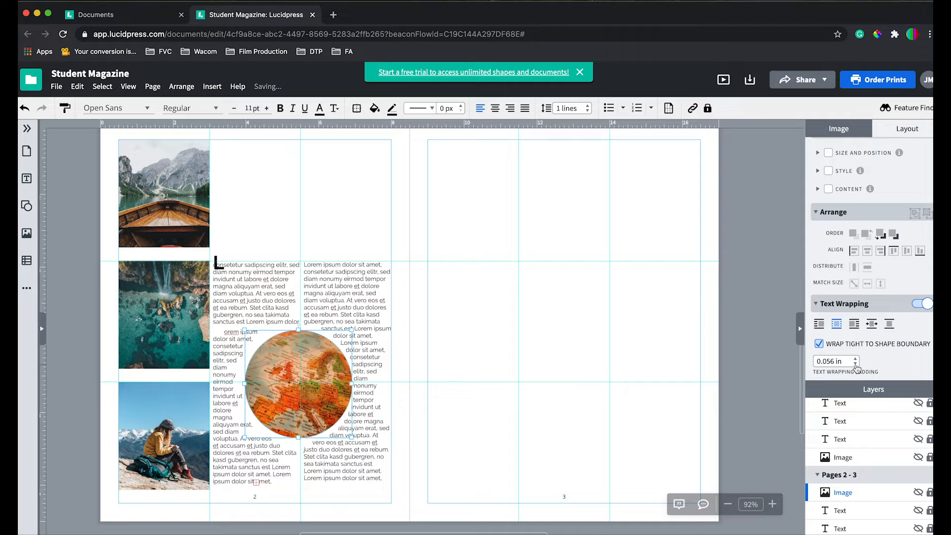
left_click(856, 365)
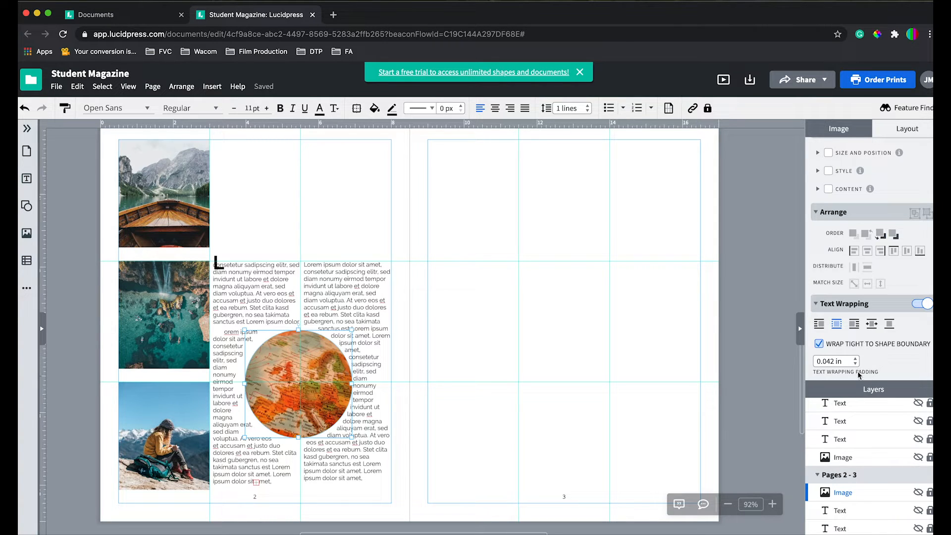
Step: Set the circular image's text wrapping padding to 0.069 in and deselect the image
left_click(857, 359)
left_click(858, 359)
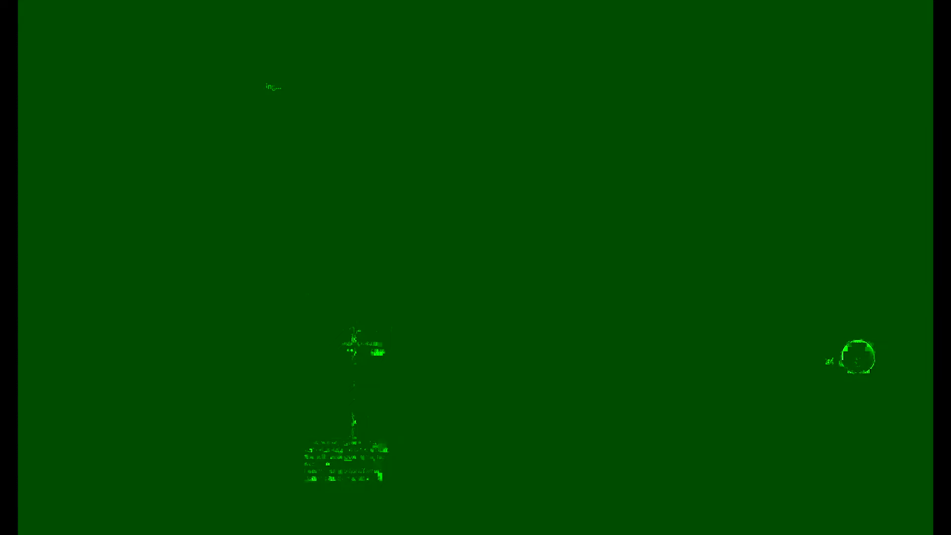
left_click(857, 359)
left_click(856, 364)
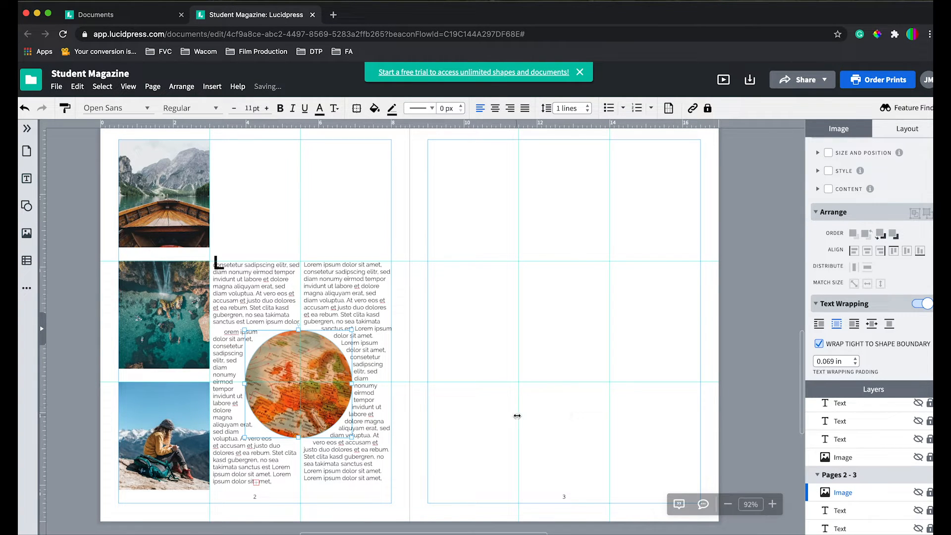
left_click(672, 407)
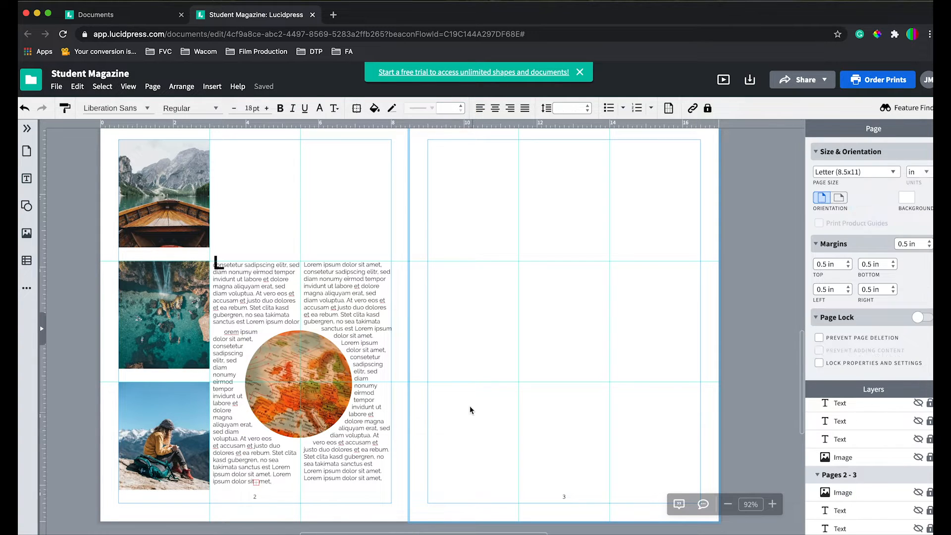
Step: Move the large letter L up into the empty area above the second column, to about X 3.32 in, Y 2.70 in
left_click(221, 271)
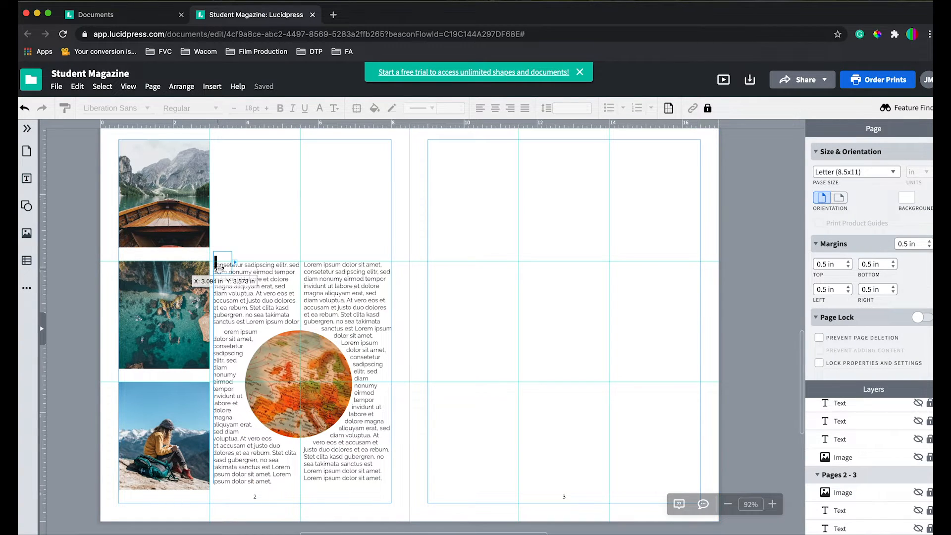
left_click_drag(218, 262, 224, 237)
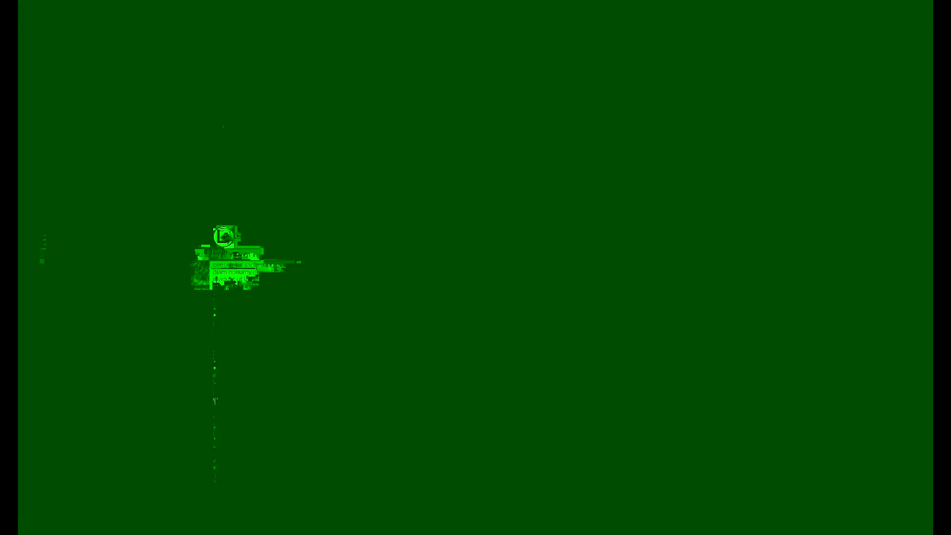
left_click_drag(224, 237, 229, 233)
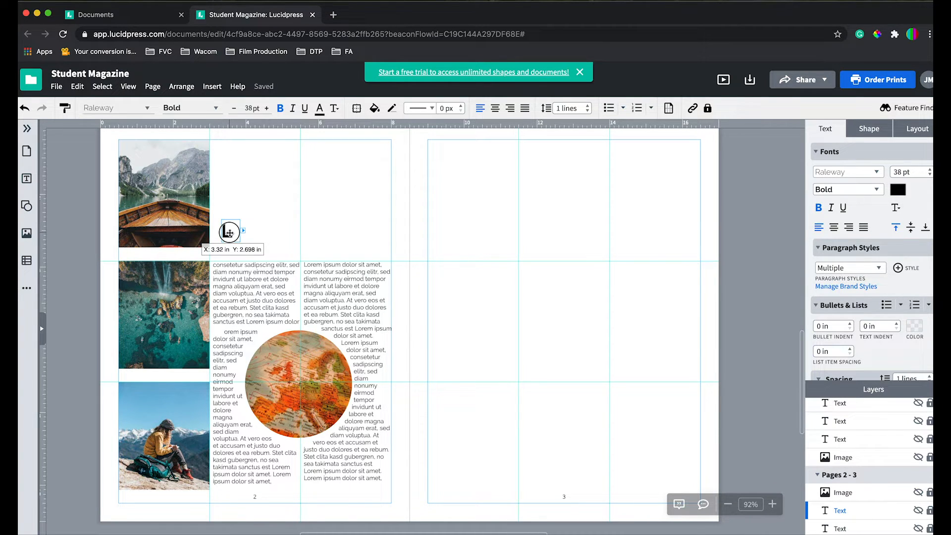
left_click_drag(229, 232, 229, 232)
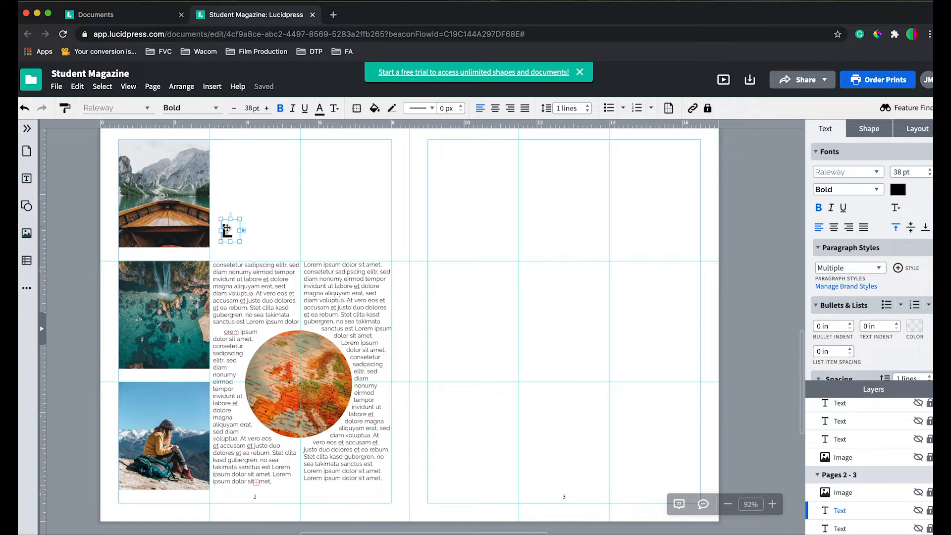
Step: Delete the second-column text preceding "Lorem ipsum dolor" above the circular image, and remove that line's initial L
left_click(249, 320)
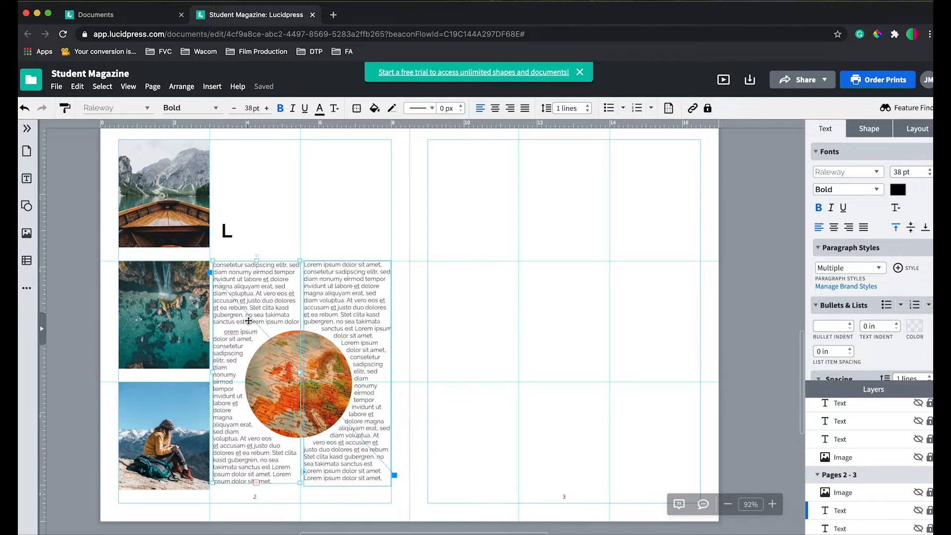
left_click(250, 322)
left_click_drag(246, 322, 212, 264)
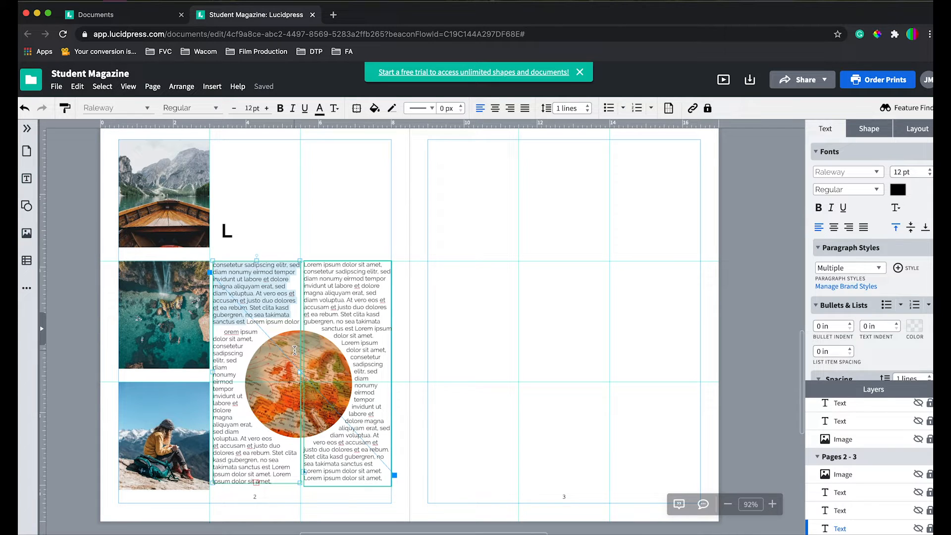
key("BackSpace")
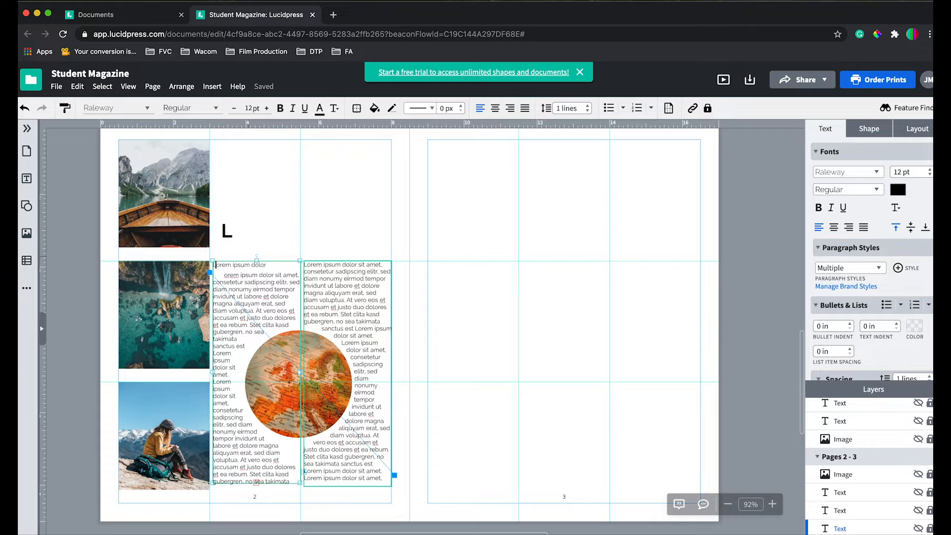
key("Delete")
Step: Try a different paragraph spacing for the second-column text and return it to 0.083 in
scroll(862, 332, "down", 3)
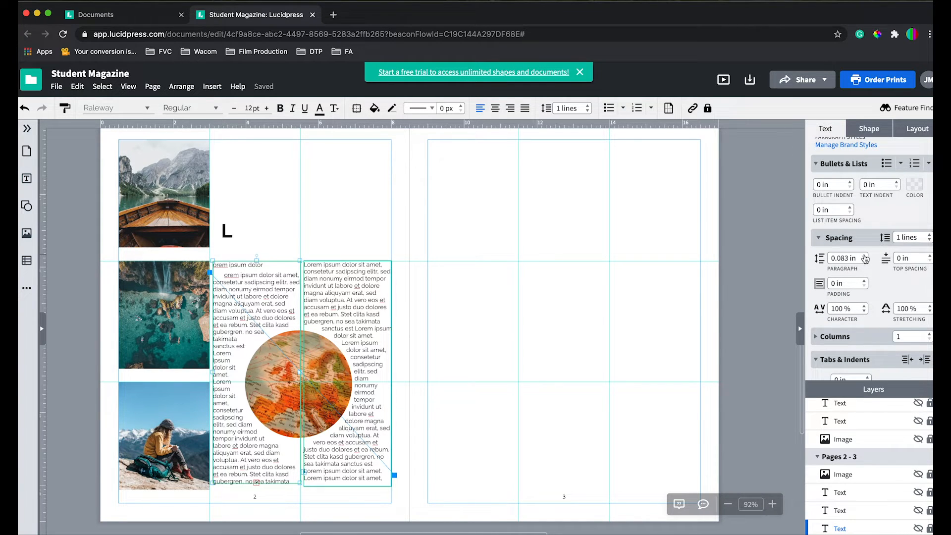
left_click(864, 256)
left_click(864, 256)
left_click(864, 261)
left_click(864, 261)
Step: Try 0.056 in of padding on the second-column text box and reset it to 0 in
scroll(868, 292, "down", 1)
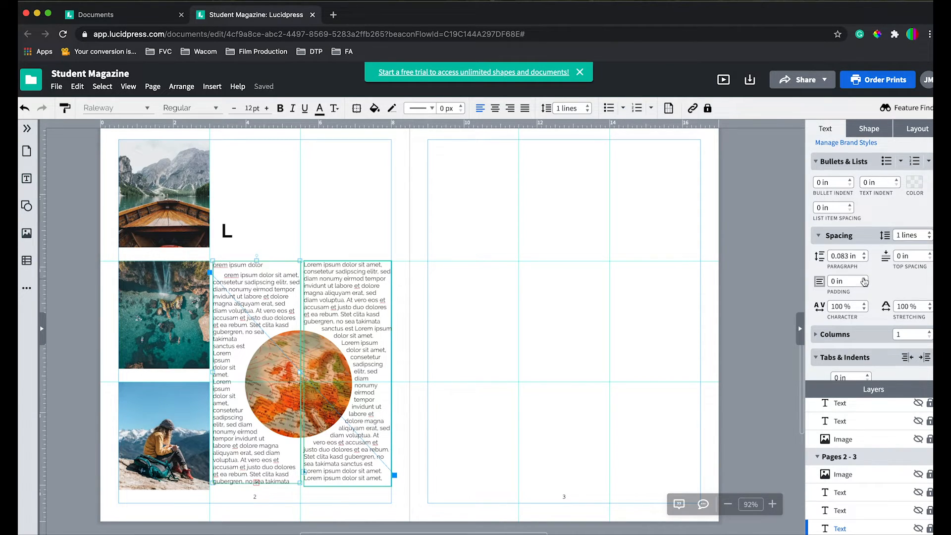
left_click(864, 279)
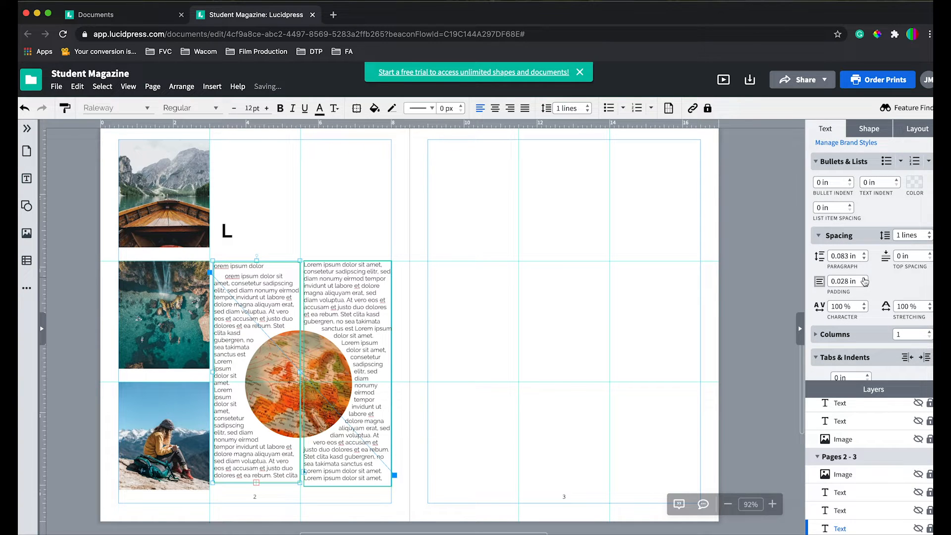
left_click(865, 279)
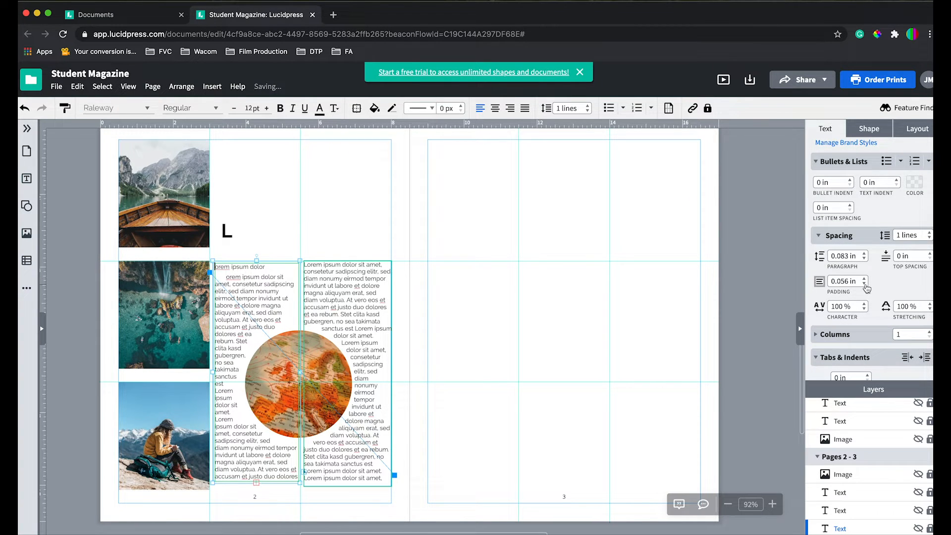
left_click(865, 284)
left_click(865, 284)
left_click(865, 284)
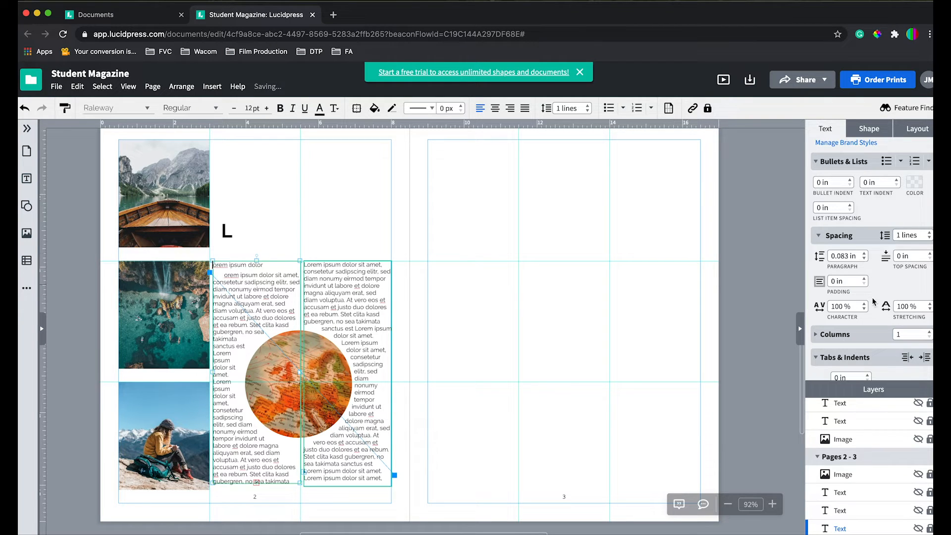
Step: Set the text indent of the linked column text to 0.042 in
scroll(873, 304, "down", 1)
scroll(874, 304, "down", 5)
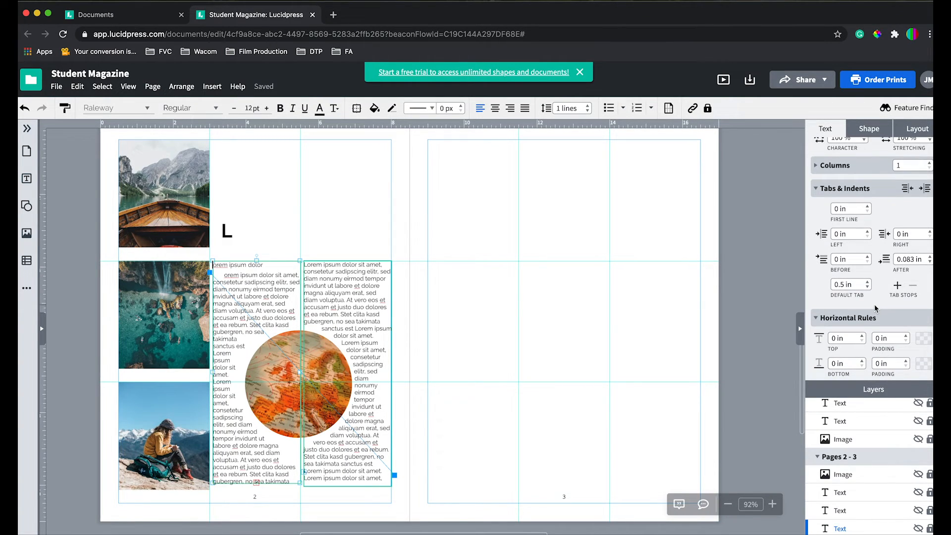
scroll(856, 268, "down", 2)
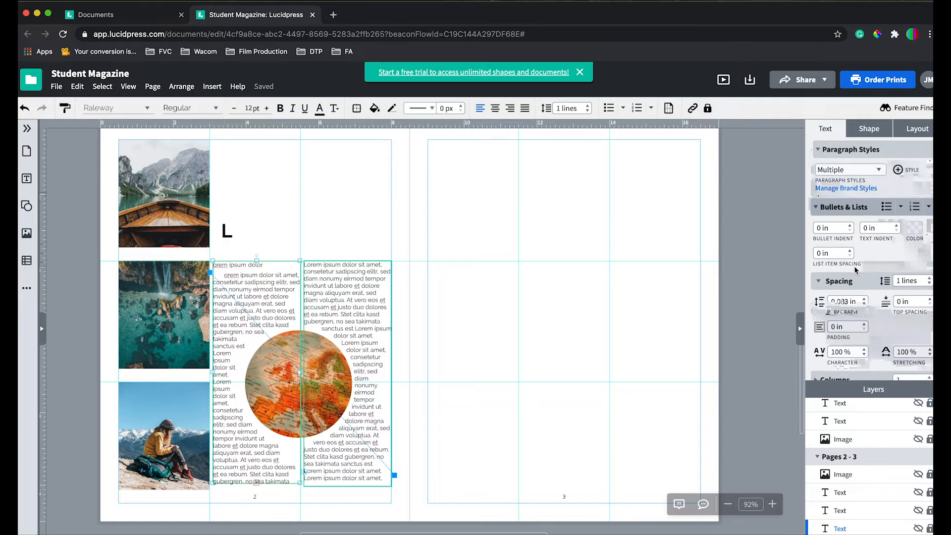
left_click(898, 226)
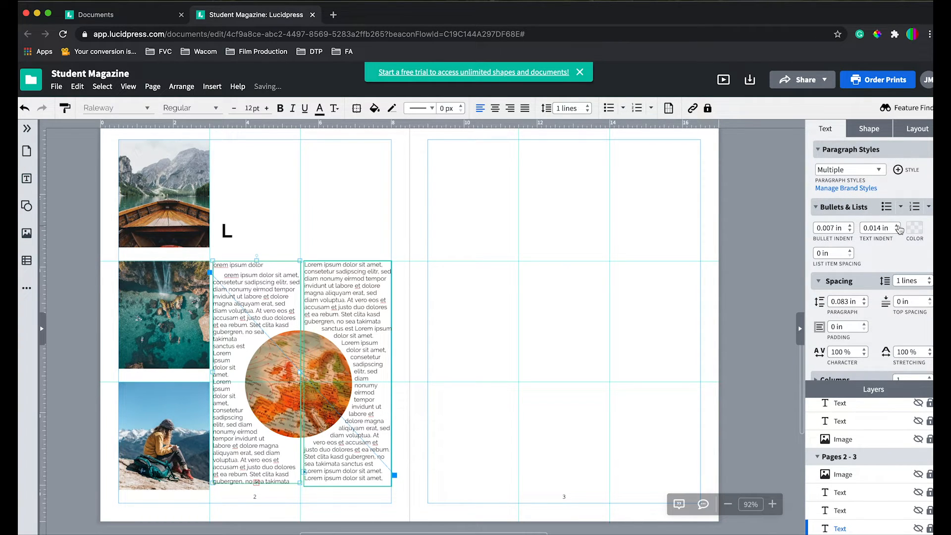
left_click(899, 225)
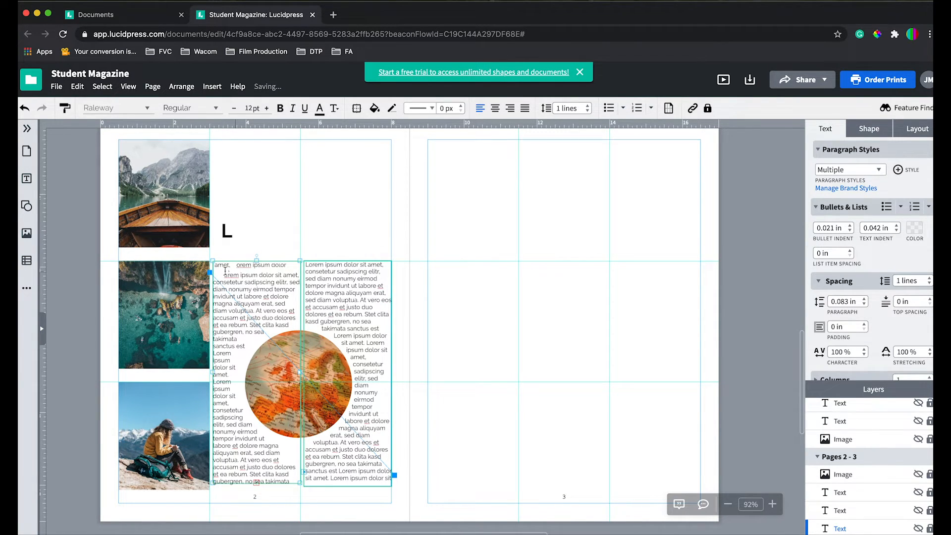
Step: Place the large L at the start of the second-column text and replace the "orem ipsum dolor" line beside it with a line break
left_click_drag(226, 231, 214, 272)
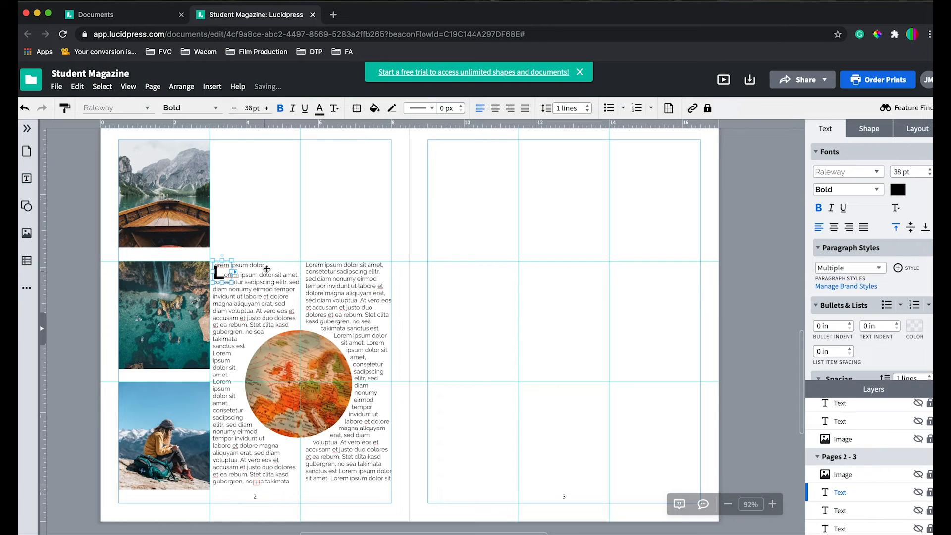
left_click(264, 269)
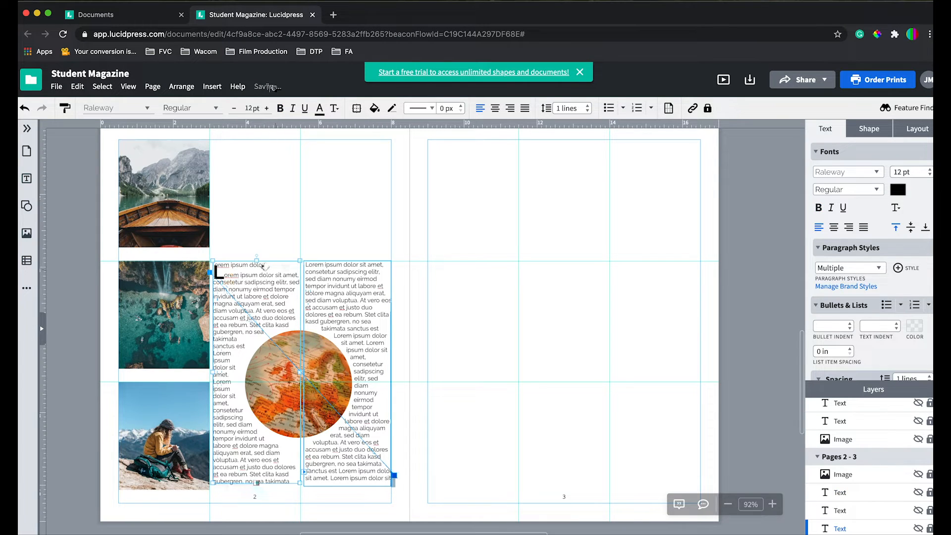
double_click(266, 266)
left_click_drag(267, 266, 214, 265)
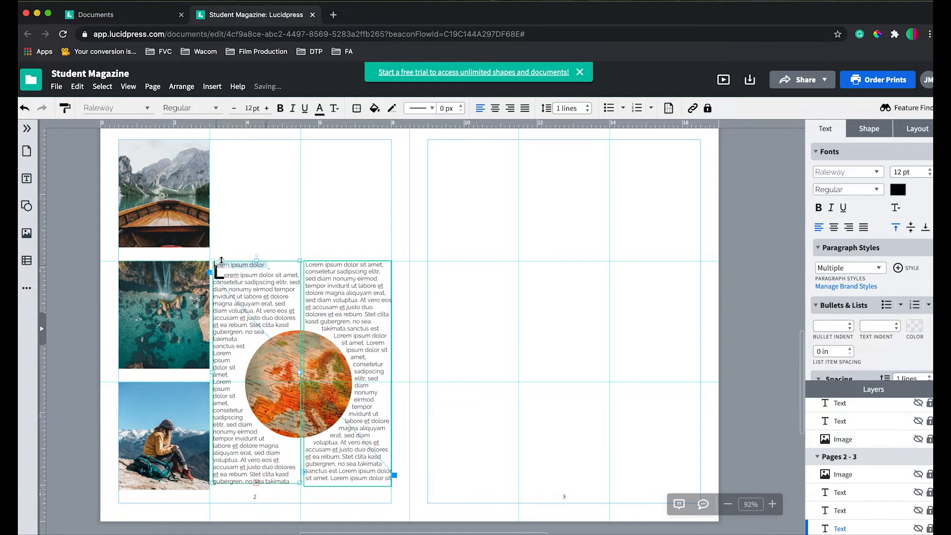
key("BackSpace")
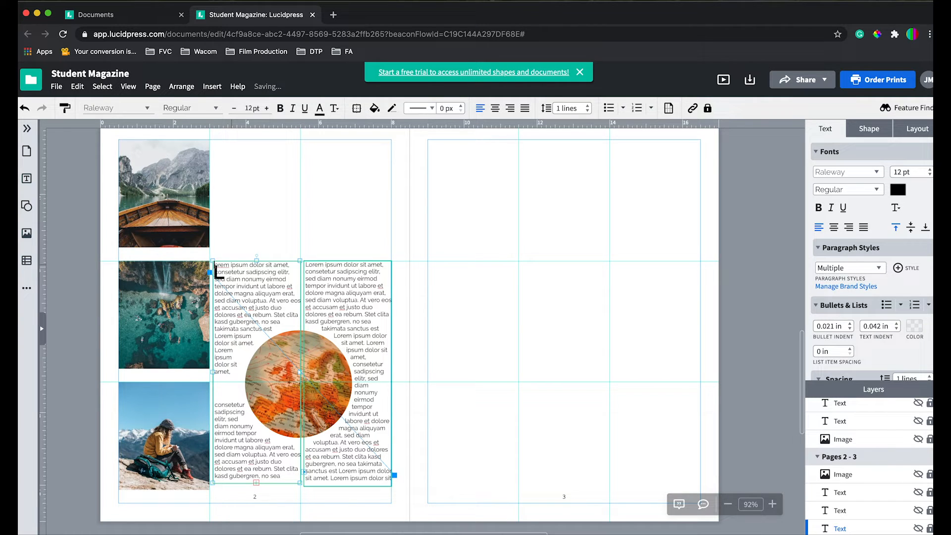
key("Return")
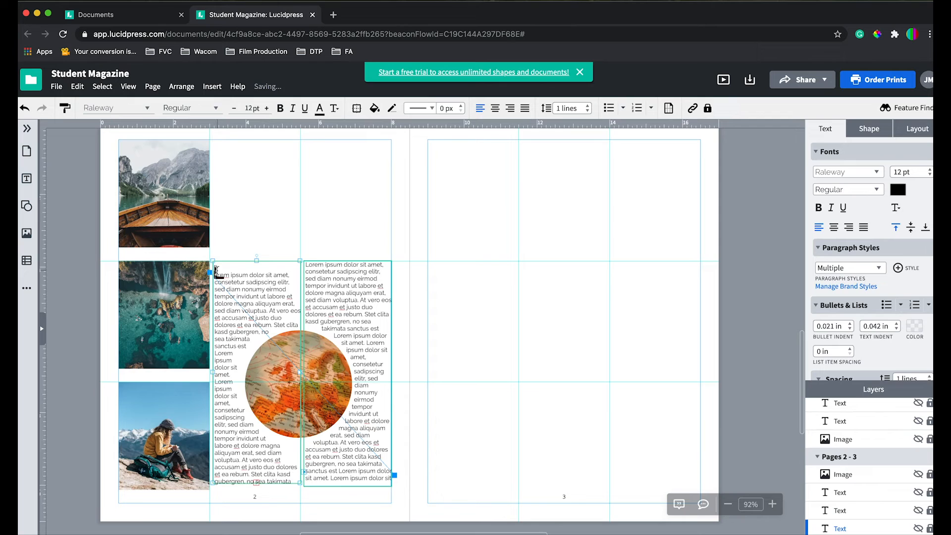
Step: Nudge the large L slightly at the start of the second-column text and reopen that text for editing
left_click(218, 275)
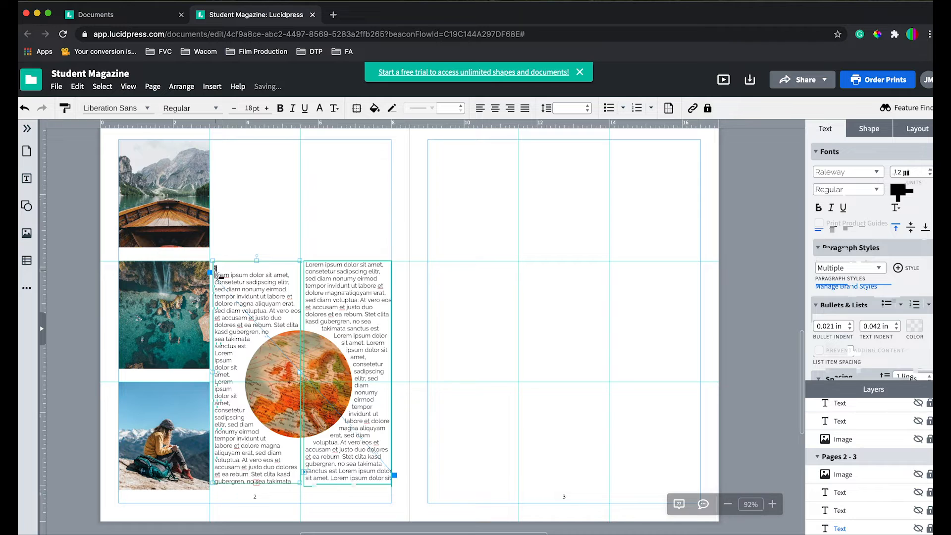
left_click_drag(216, 269, 218, 273)
left_click(245, 281)
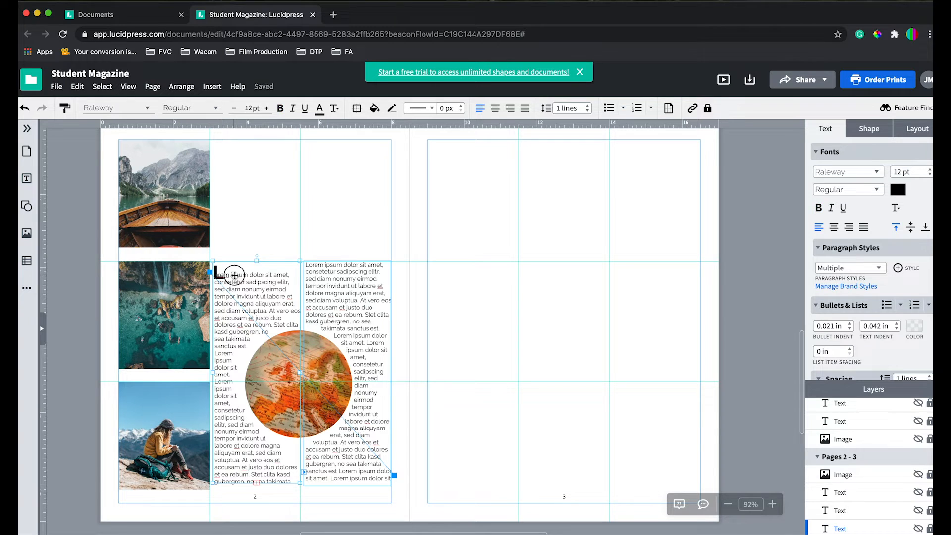
double_click(235, 275)
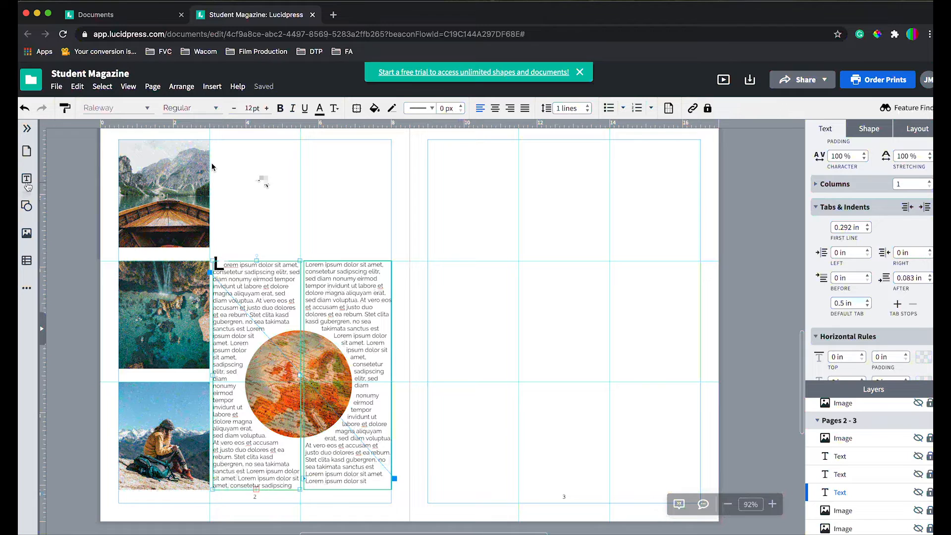
Step: Add a heading text box reading "Out of this" across the middle of the spread and enlarge the box
left_click(28, 180)
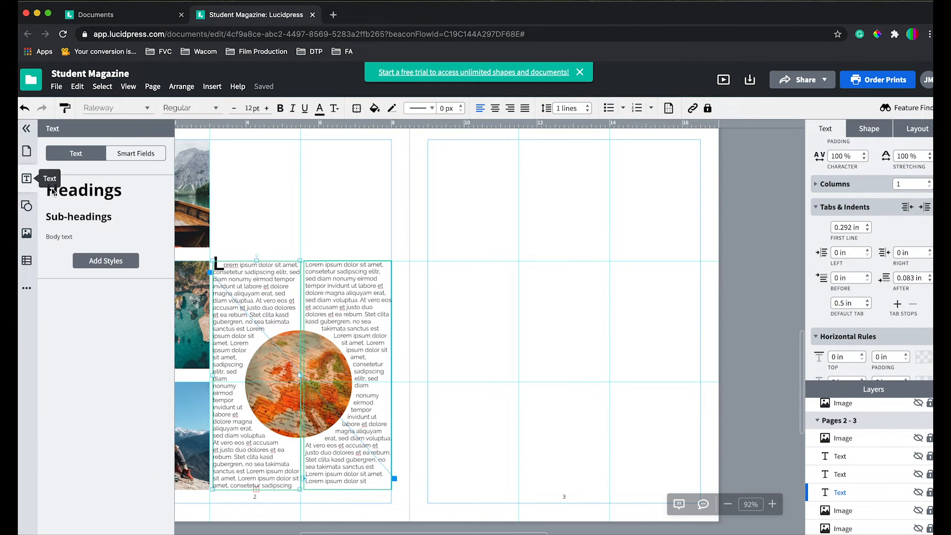
left_click_drag(132, 194, 433, 330)
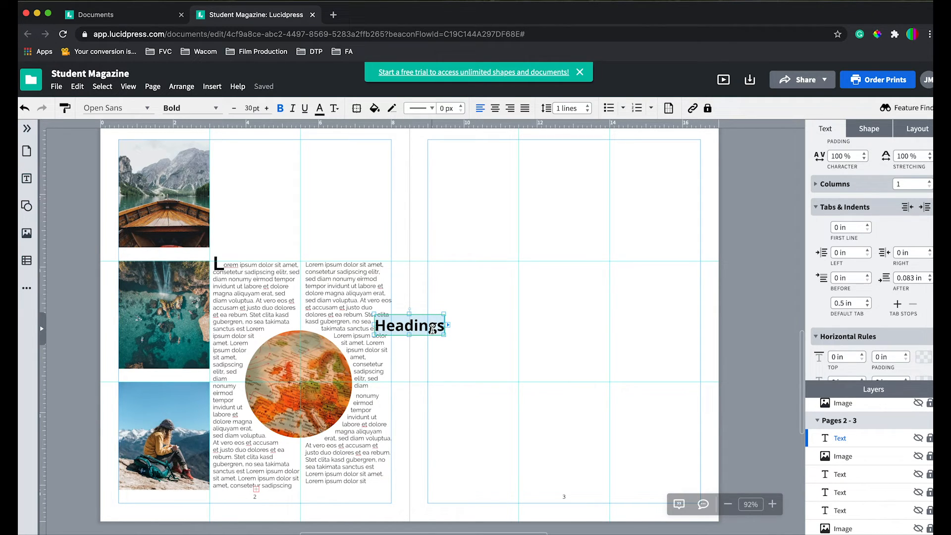
type("Out of")
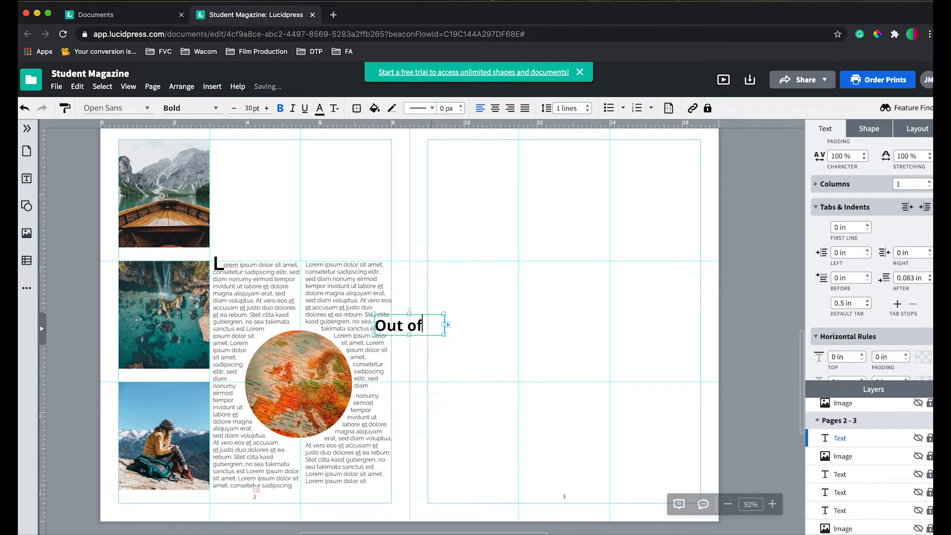
type(" th")
key("BackSpace")
key("BackSpace")
key("BackSpace")
left_click_drag(444, 337, 373, 325)
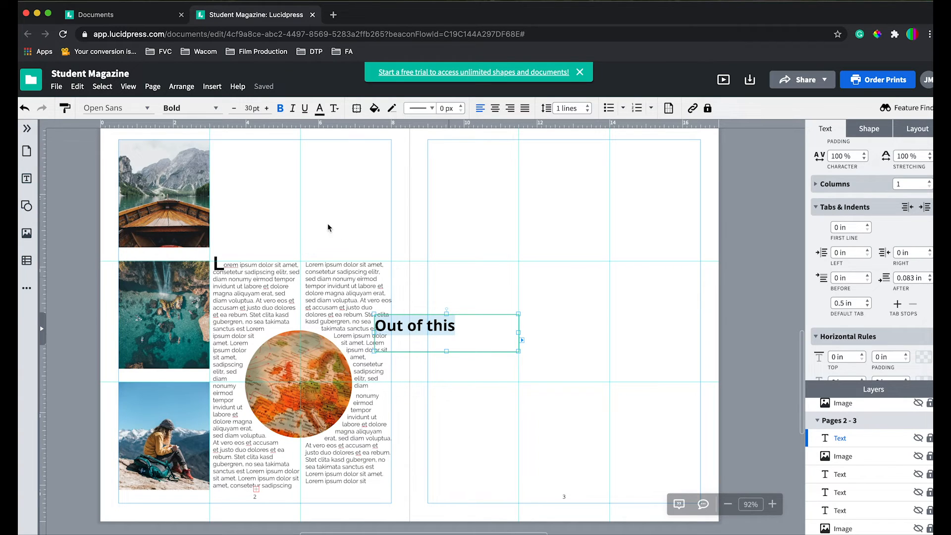
Step: Format the "Out of this" heading in the ChunkFive font at 56 pt
left_click(116, 110)
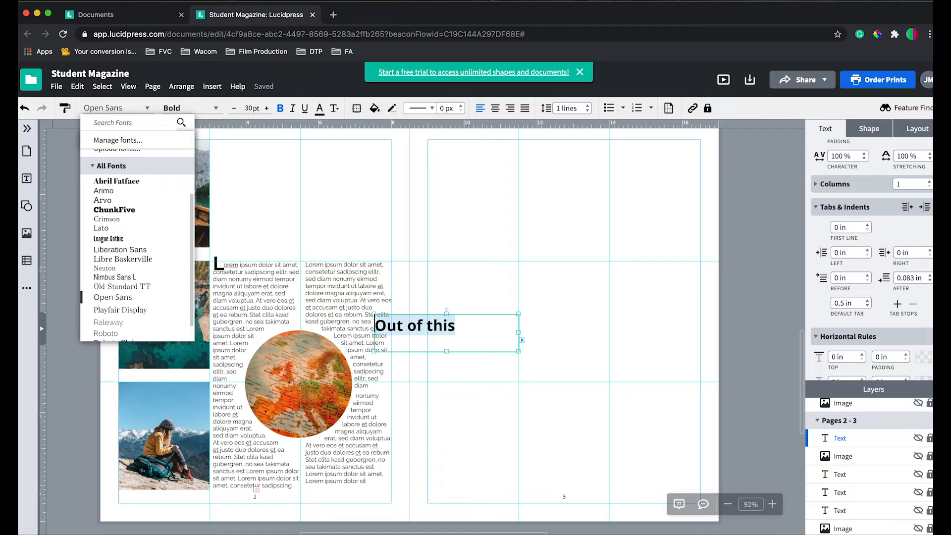
left_click(128, 210)
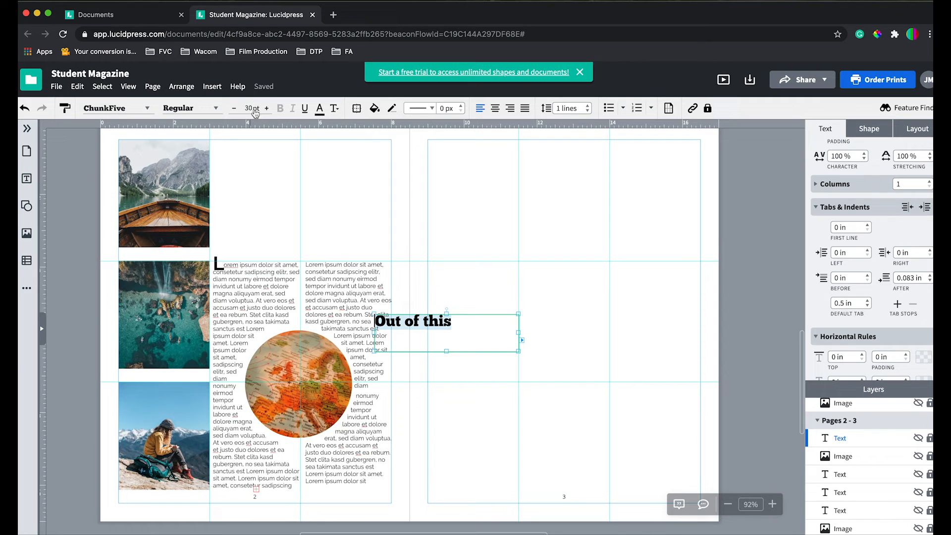
left_click(251, 108)
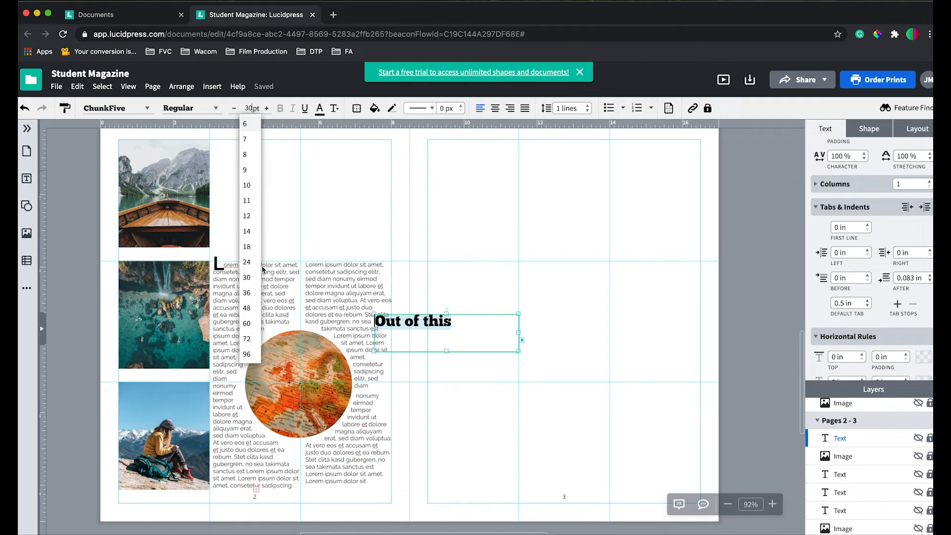
left_click(247, 308)
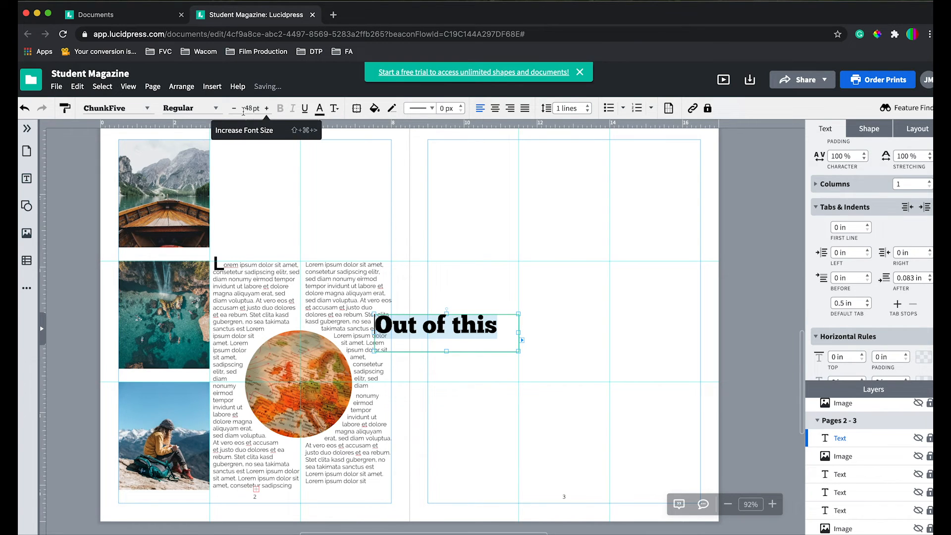
left_click(267, 109)
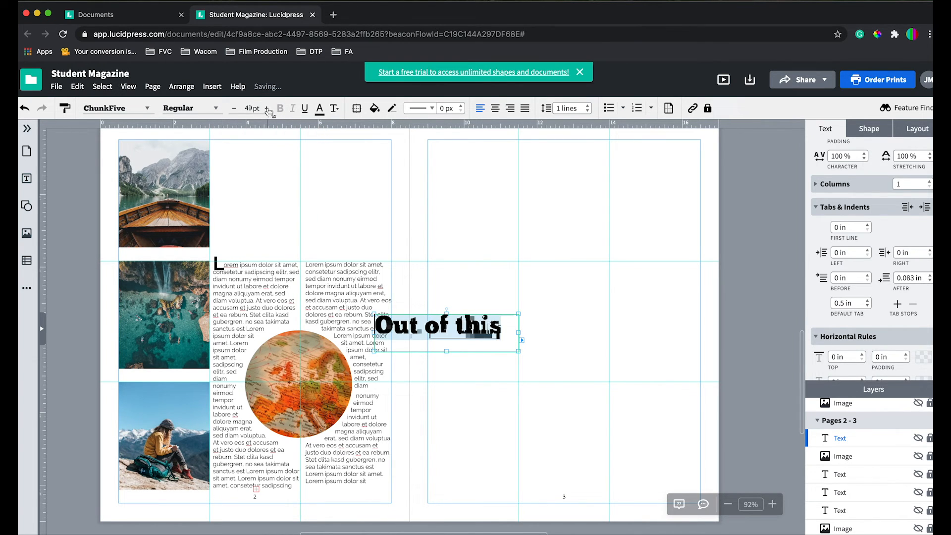
left_click(267, 109)
left_click(267, 109)
left_click(267, 109)
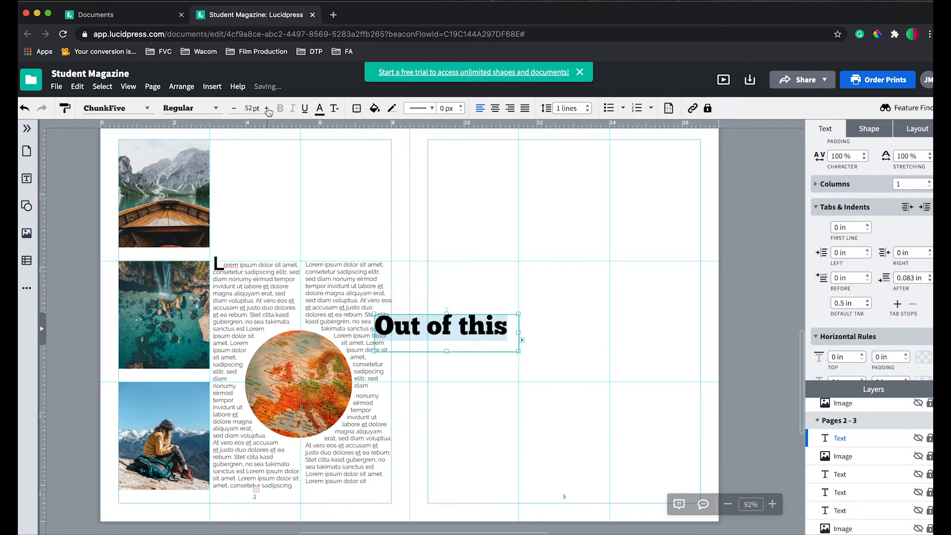
left_click(267, 109)
left_click(267, 109)
left_click(267, 109)
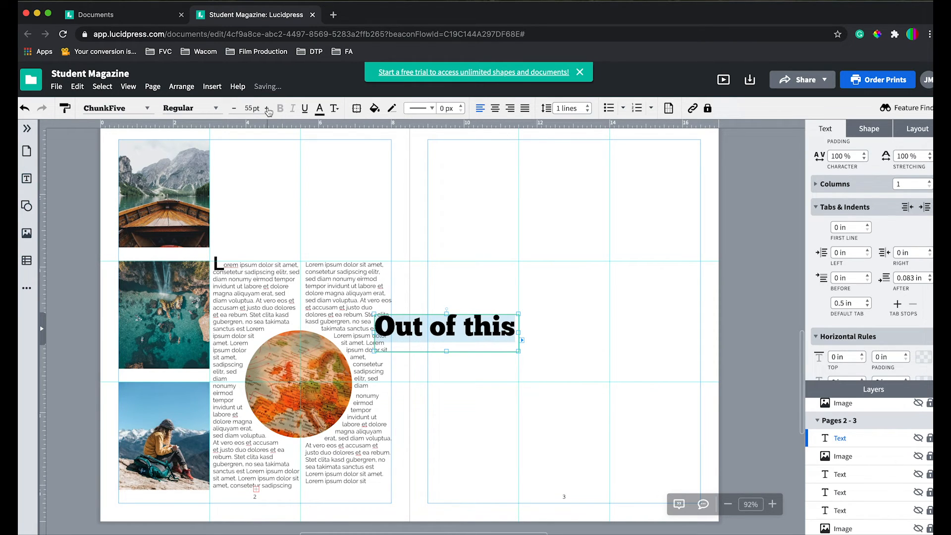
left_click(267, 109)
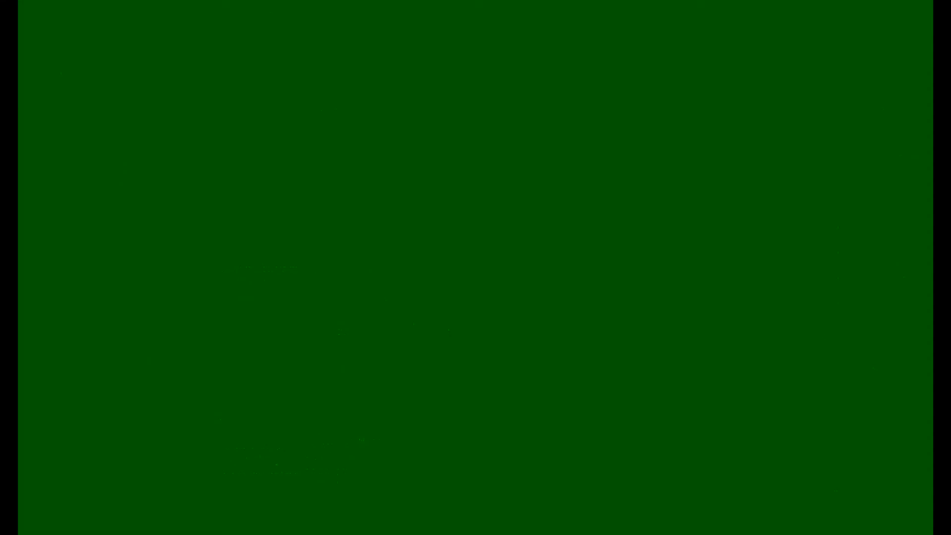
Step: Colour the "Out of this" heading text dark blue
left_click(319, 109)
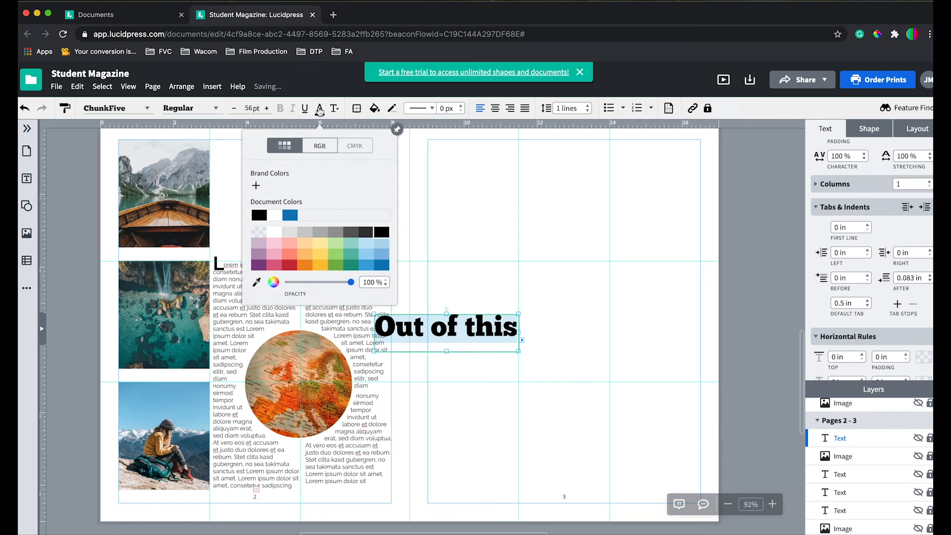
left_click(381, 268)
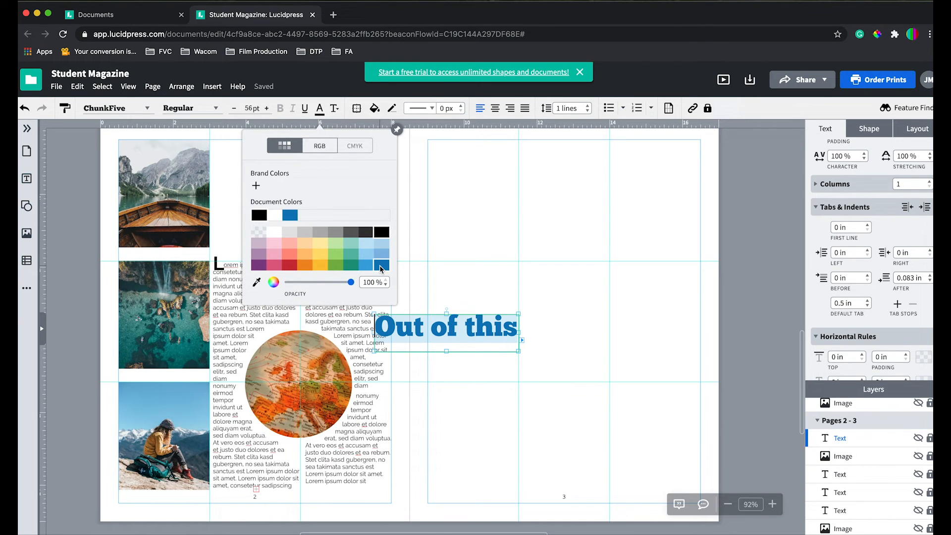
left_click(510, 386)
left_click(486, 306)
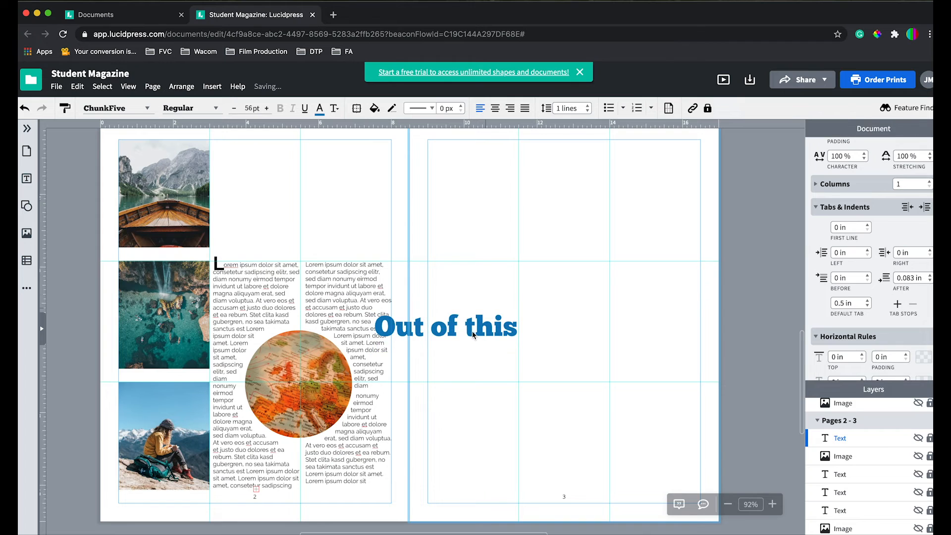
Step: Move the "Out of this" heading into the empty area near the top of page 2, above the two text columns
left_click(456, 328)
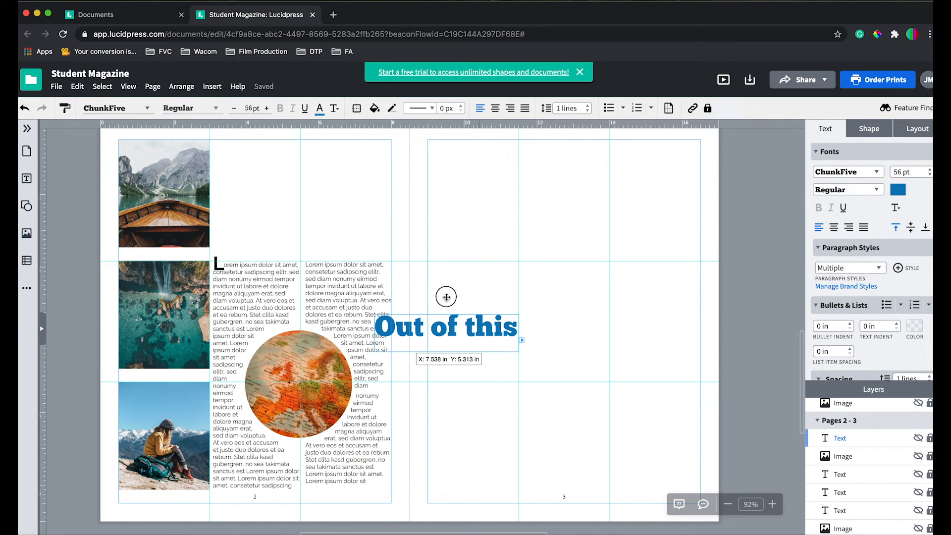
left_click_drag(447, 296, 368, 185)
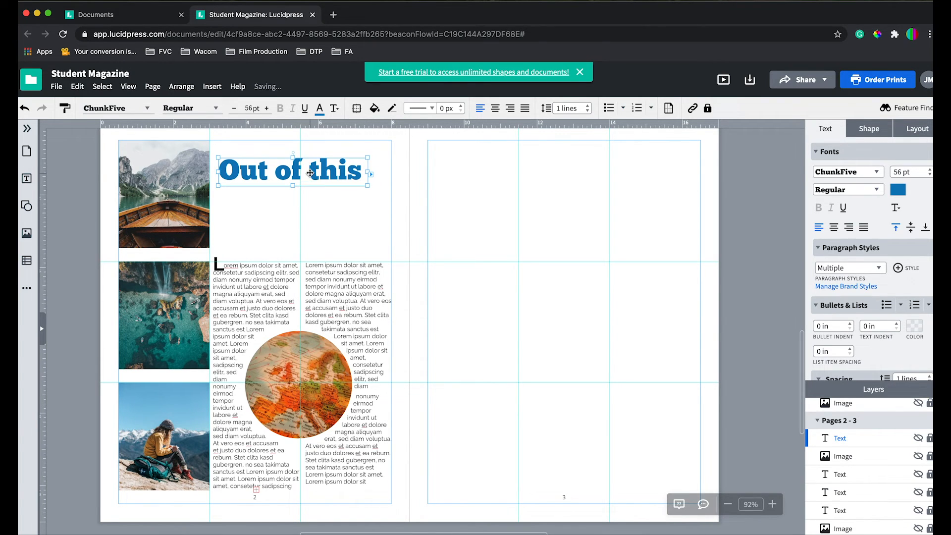
left_click(329, 210)
left_click_drag(296, 170, 305, 171)
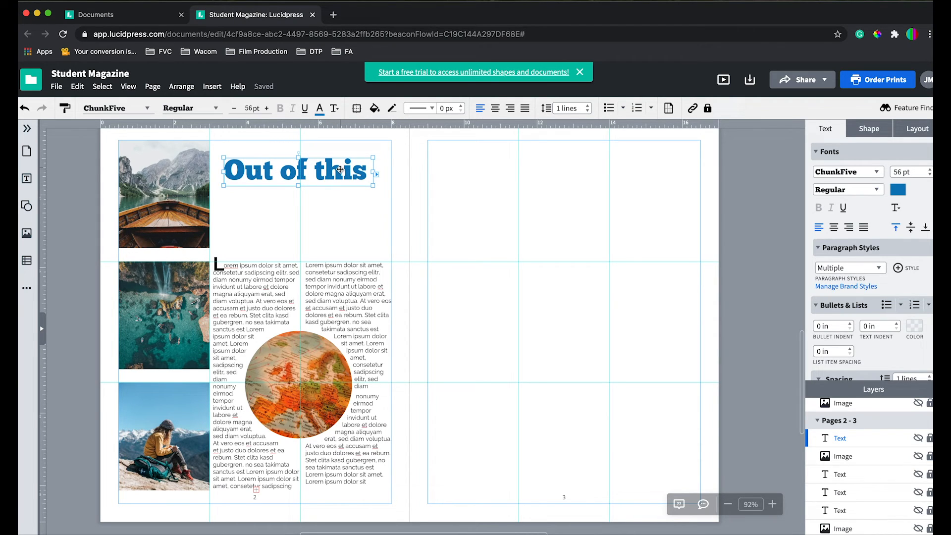
left_click(324, 205)
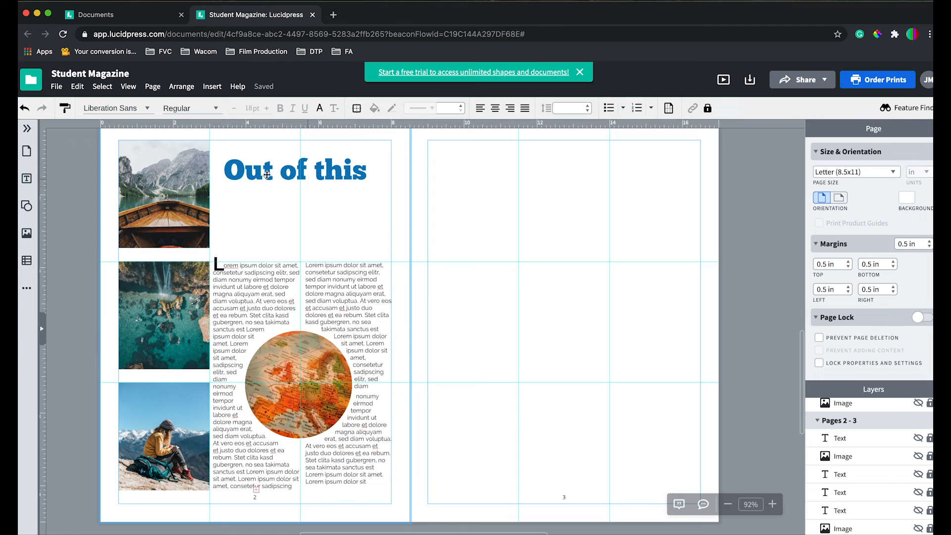
Step: Add a second heading text box reading "World" across the middle of the spread and select its text
left_click(27, 178)
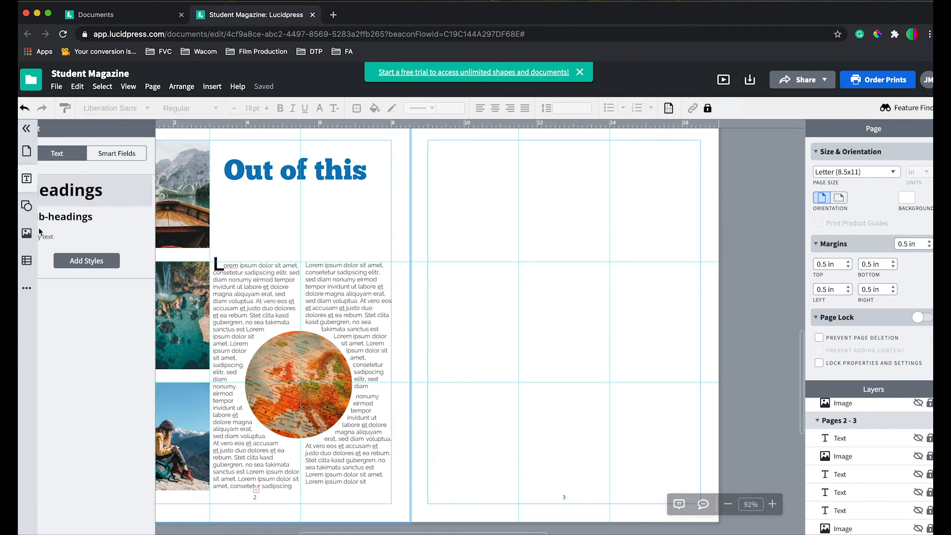
left_click(74, 191)
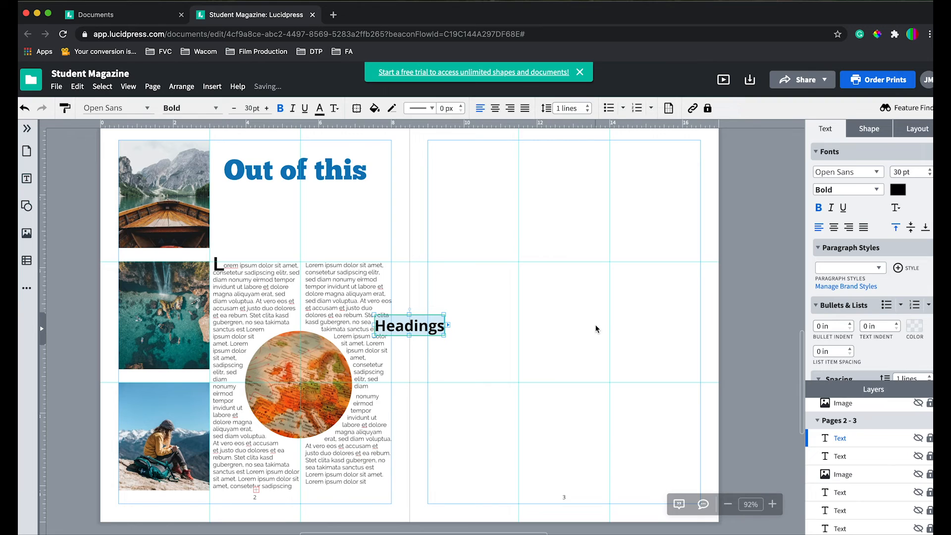
type("Worl")
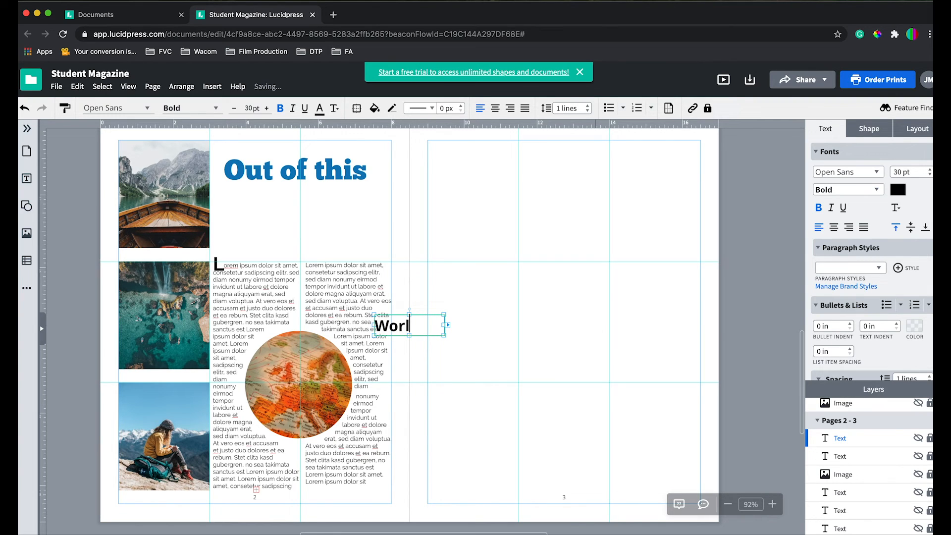
key("BackSpace")
key("BackSpace")
type("ldrld")
left_click_drag(426, 326, 364, 326)
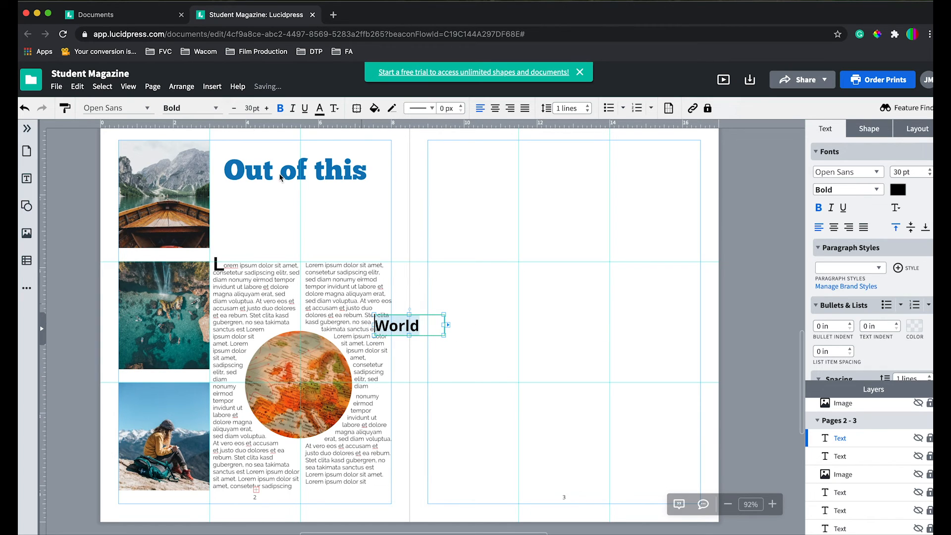
Step: Format the "World" heading in the ChunkFive font at 56 pt
left_click(130, 112)
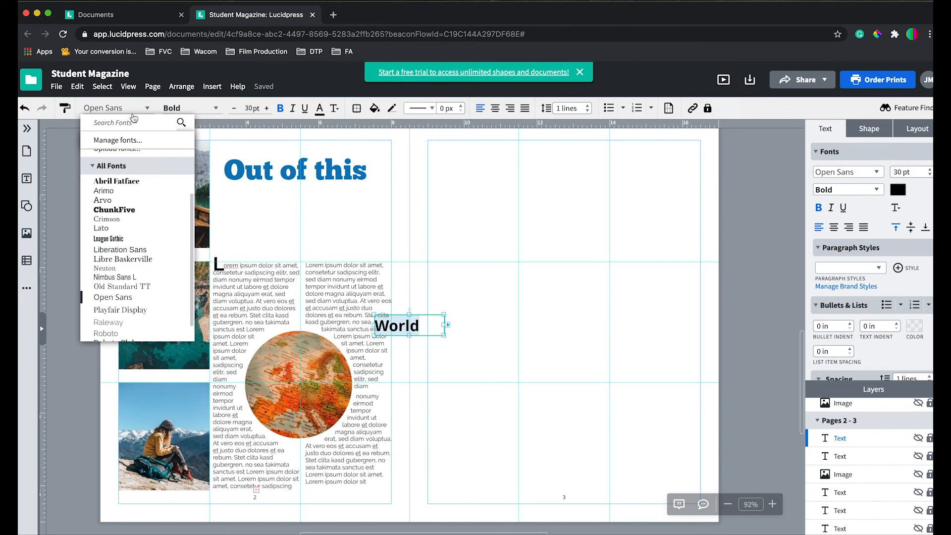
left_click(127, 209)
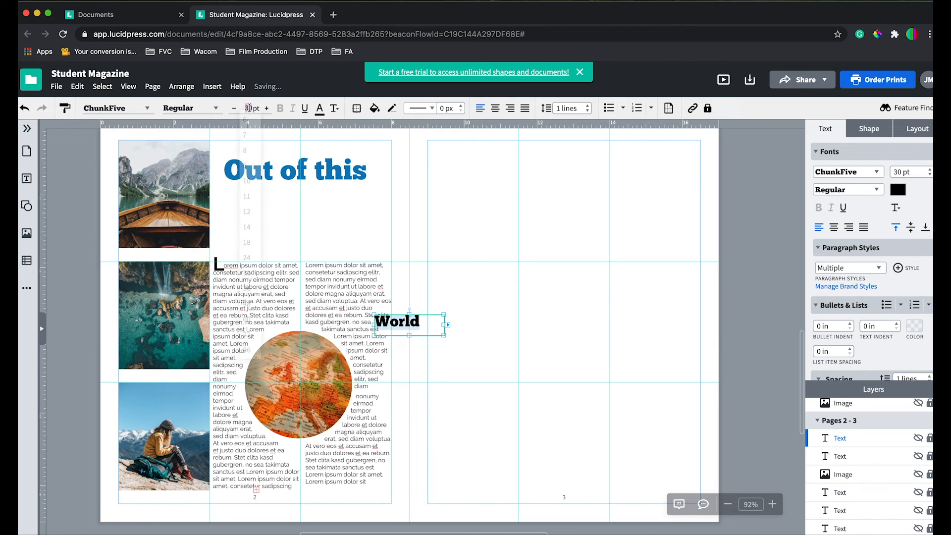
left_click(252, 108)
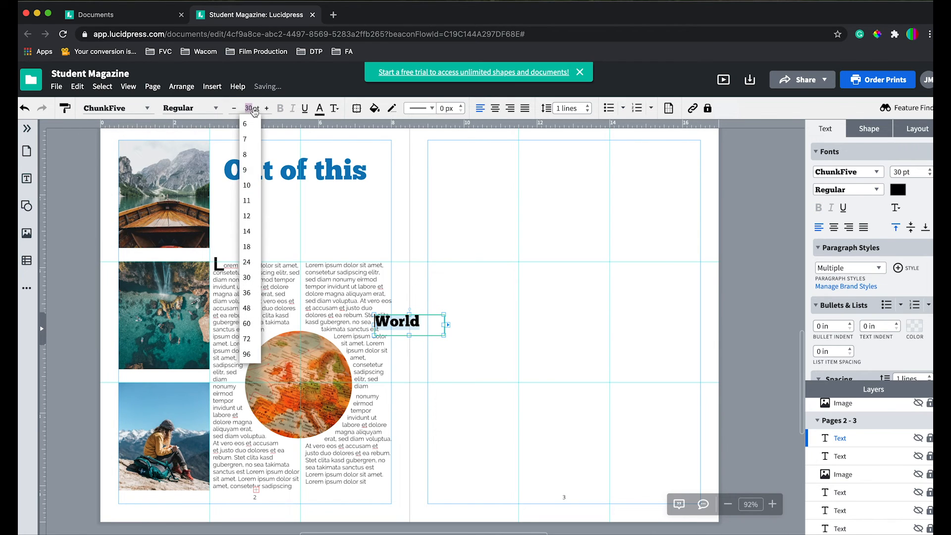
left_click(246, 308)
left_click(266, 108)
left_click(266, 108)
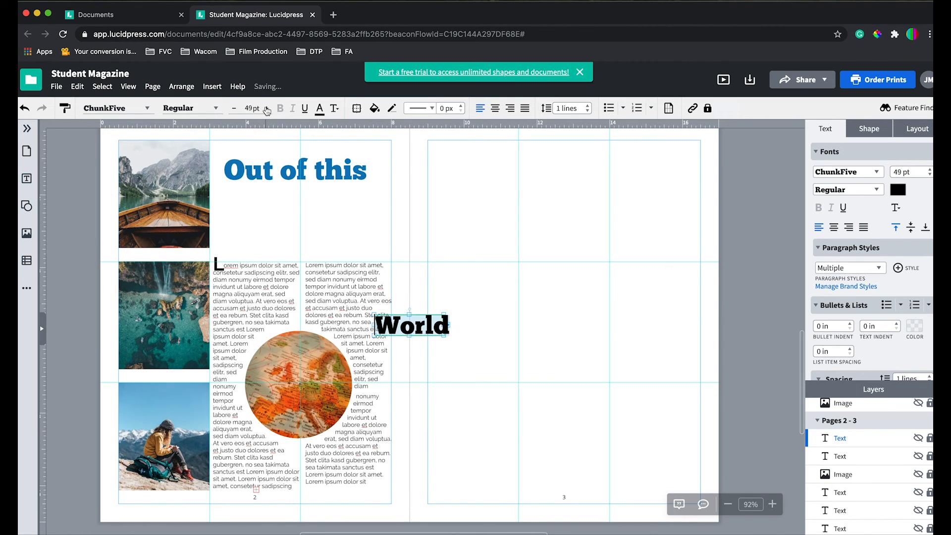
left_click(266, 108)
left_click(266, 108)
left_click(267, 108)
left_click(266, 108)
left_click(267, 108)
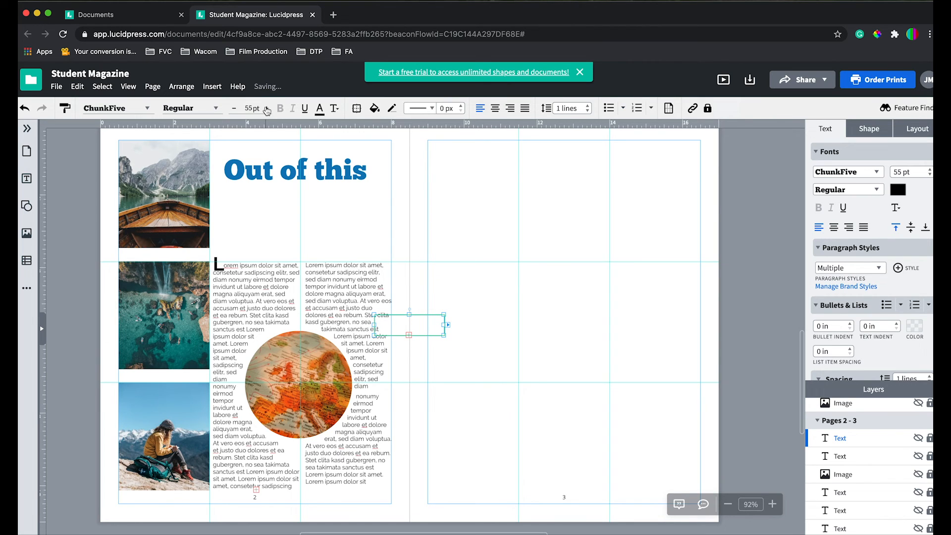
Step: Enlarge the "World" text box to about 2.65 by 0.78 in so it fits the whole word
left_click(517, 389)
left_click(409, 333)
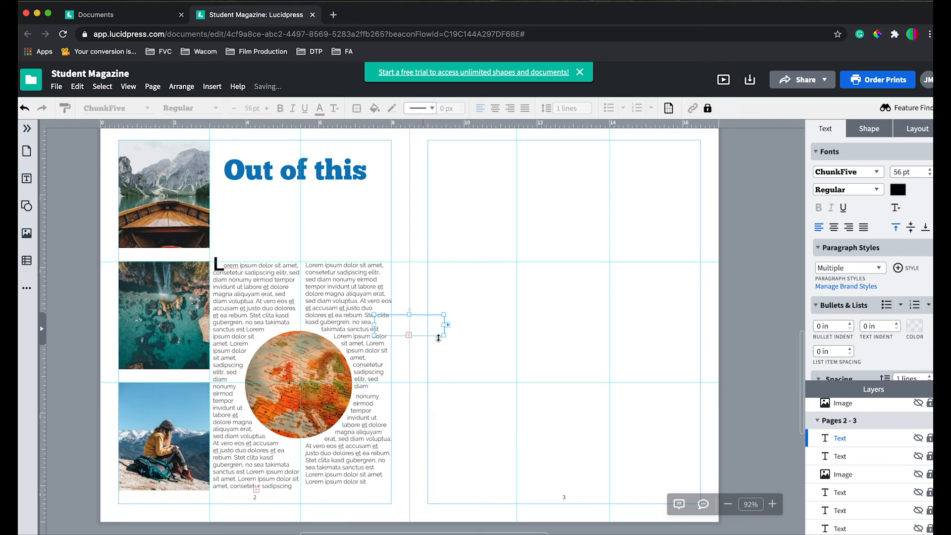
left_click_drag(449, 335, 473, 342)
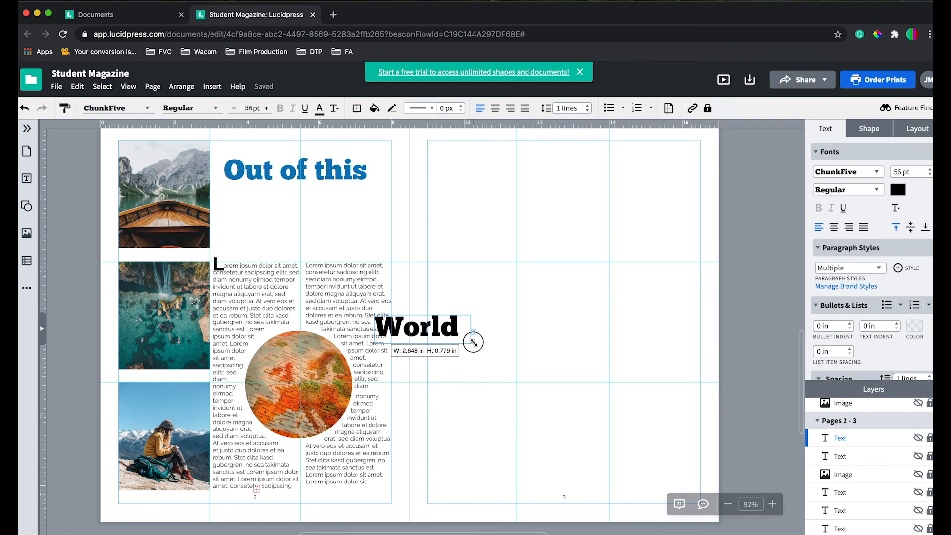
Step: Colour the "World" heading text the same dark blue as "Out of this"
double_click(458, 328)
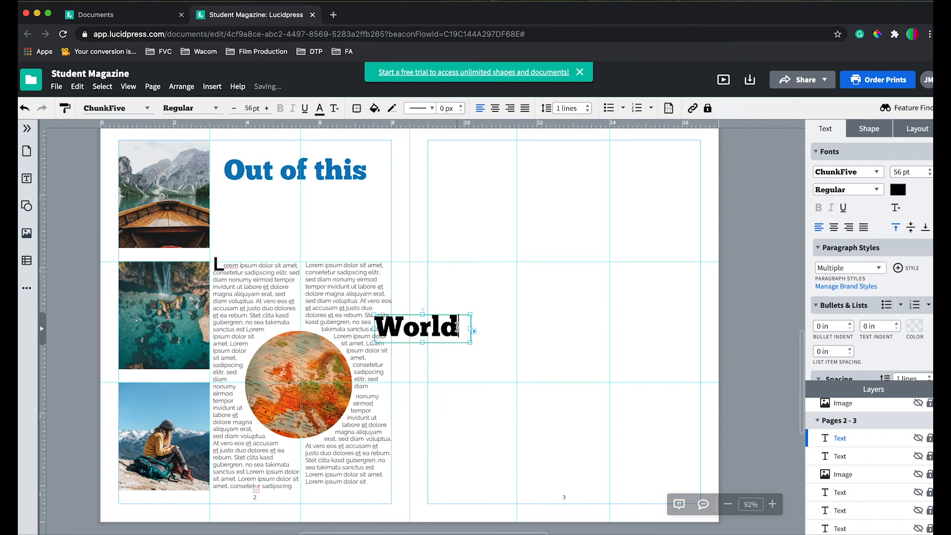
left_click_drag(457, 327, 376, 323)
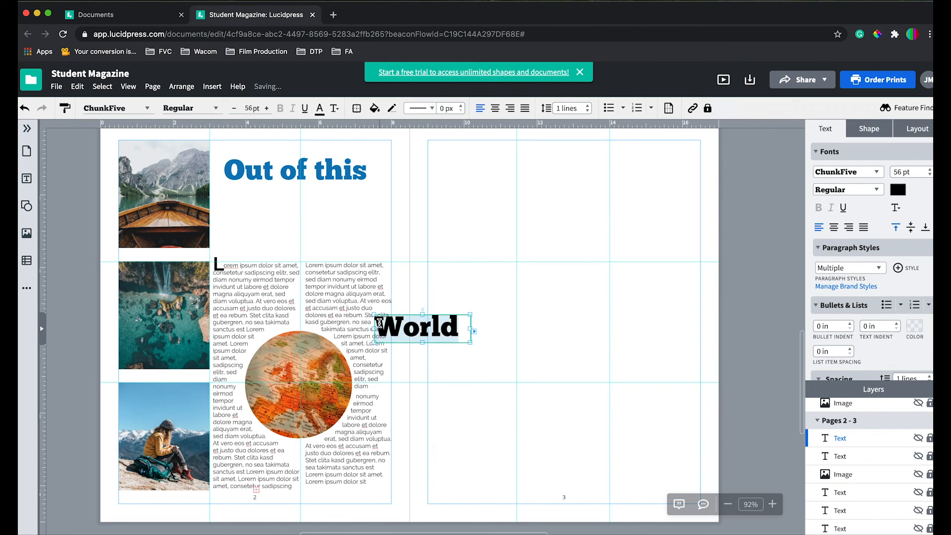
left_click(320, 108)
left_click(381, 268)
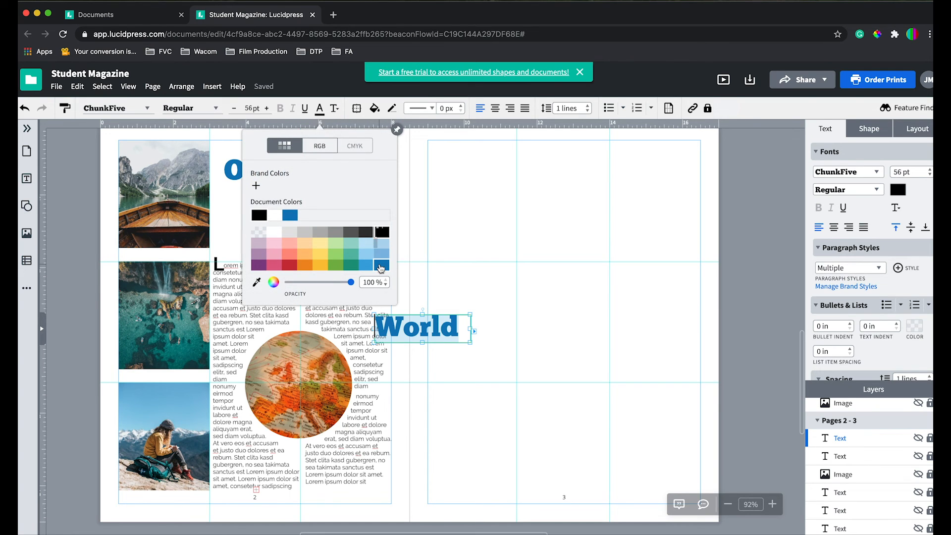
left_click(531, 375)
left_click(546, 361)
Step: Shrink the "World" text box to about 2.41 by 0.72 in and place it directly beneath "Out of this" with their right ends lined up
left_click(422, 325)
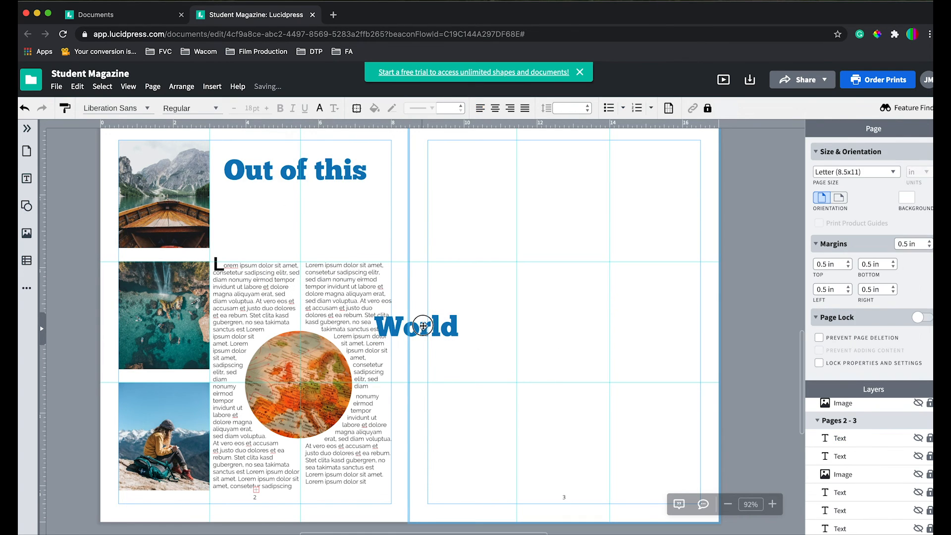
left_click_drag(442, 329, 380, 229)
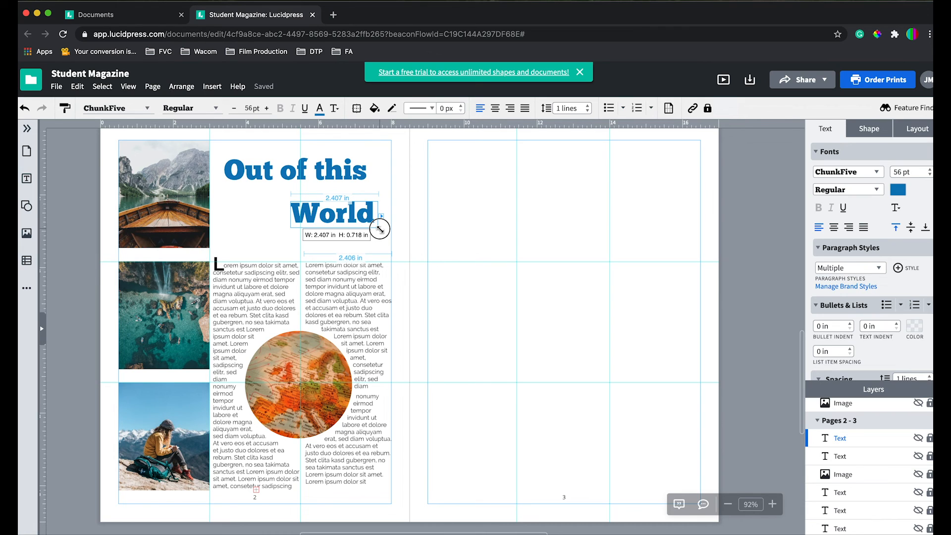
left_click_drag(380, 229, 352, 203)
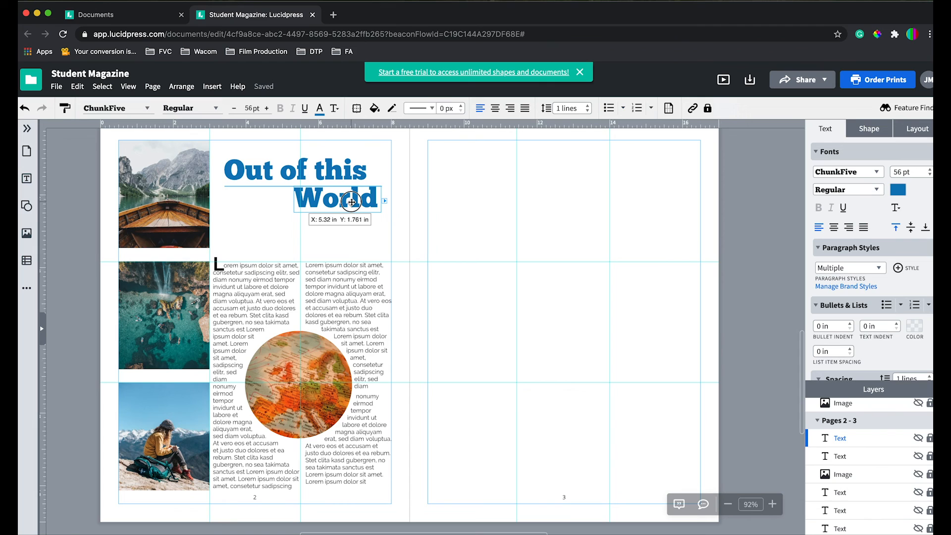
left_click_drag(352, 202, 340, 203)
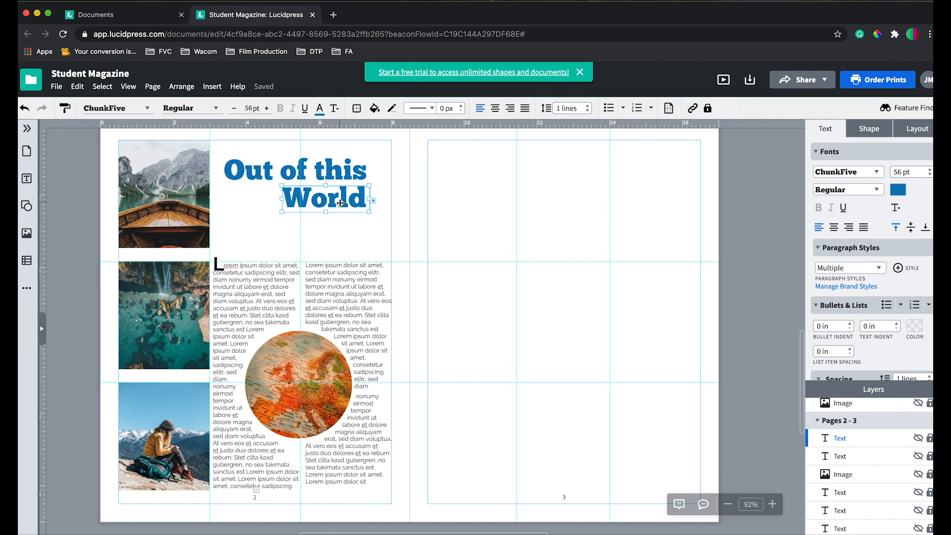
Step: Add a vertical ruler guide on page 2 along the right ends of the two heading lines
left_click(441, 206)
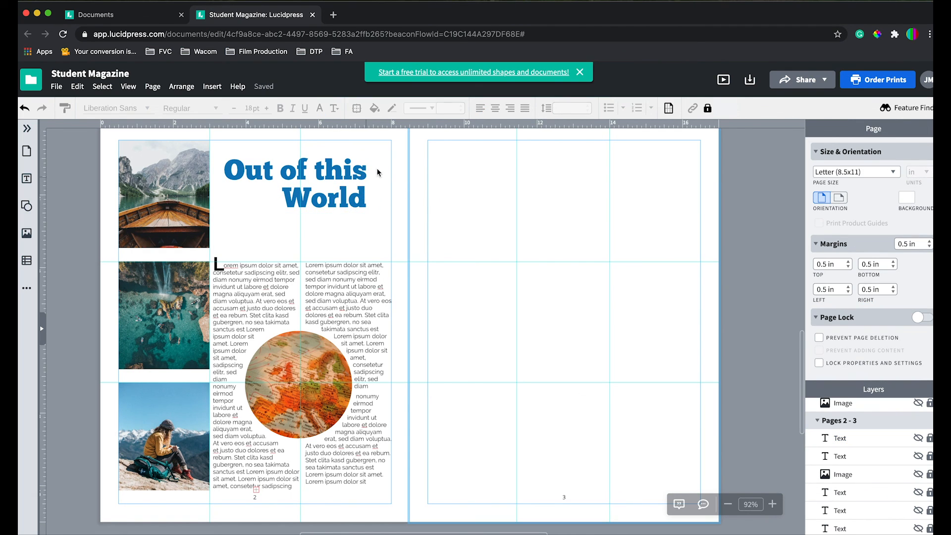
left_click(38, 272)
left_click_drag(38, 272, 367, 275)
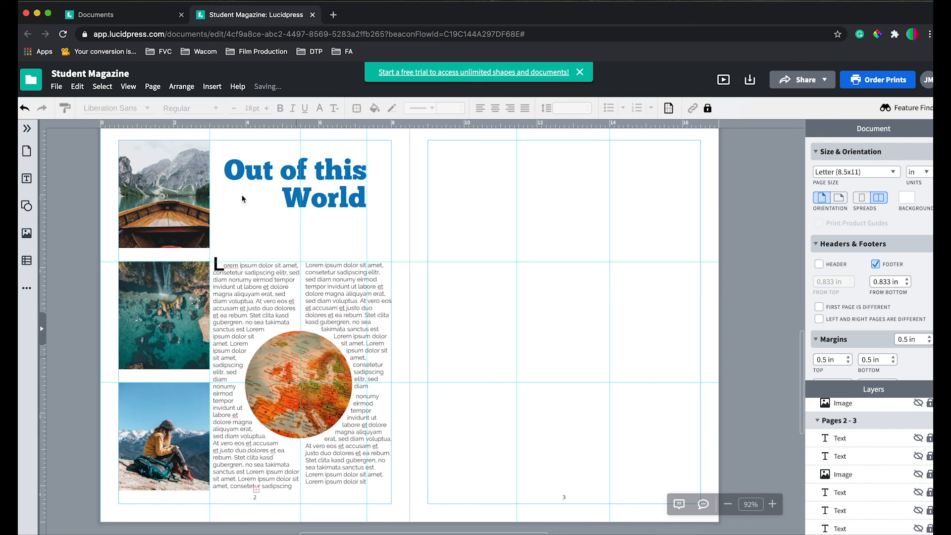